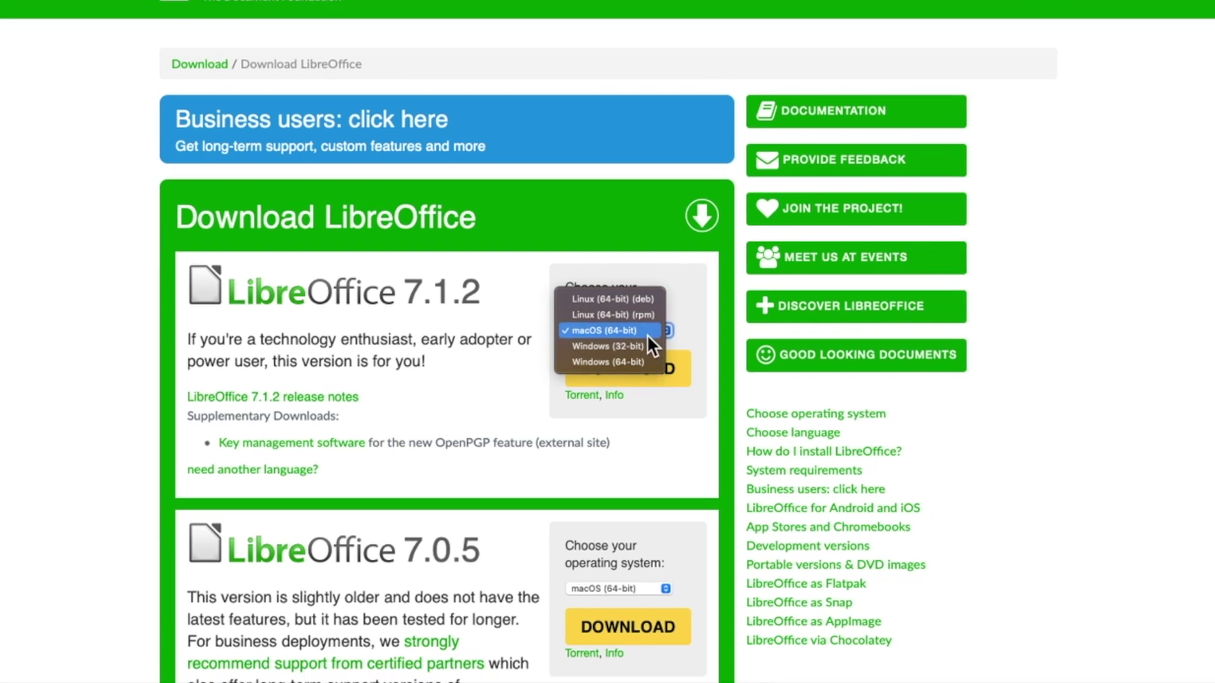
Download LibreOffice 7.1.2 for macOS (64-bit) and allow downloads from the LibreOffice website.
click(642, 333)
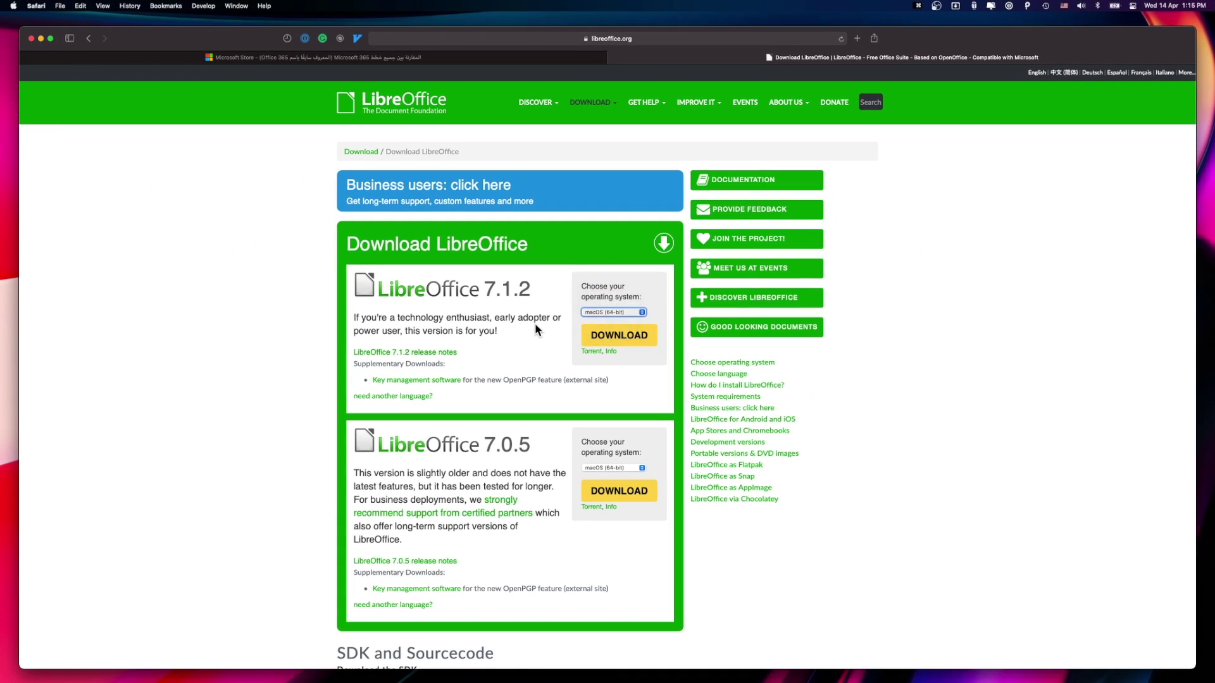
click(614, 342)
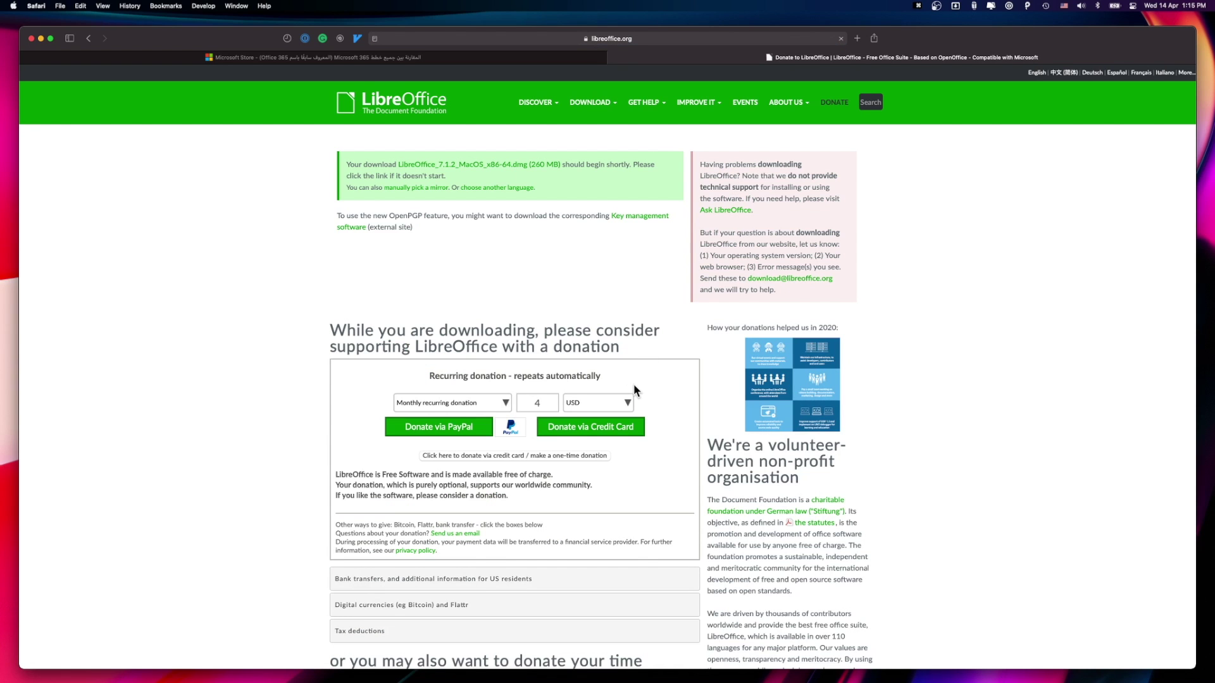
scroll(632, 384, down, 3)
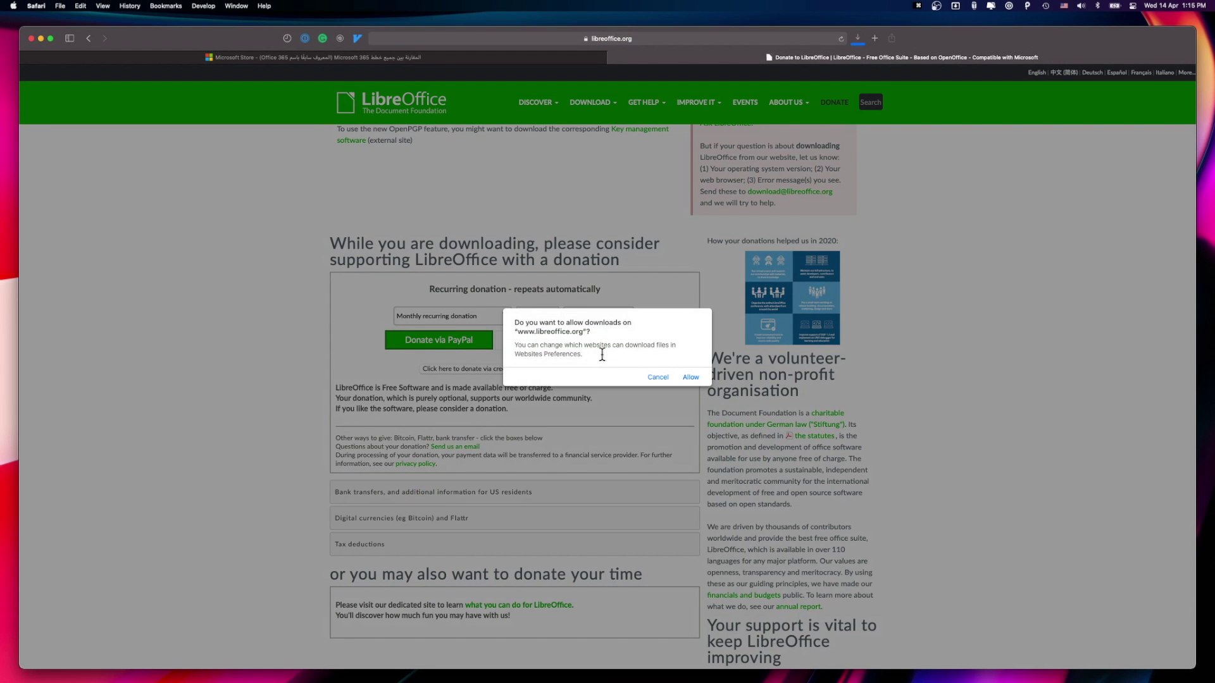
click(691, 378)
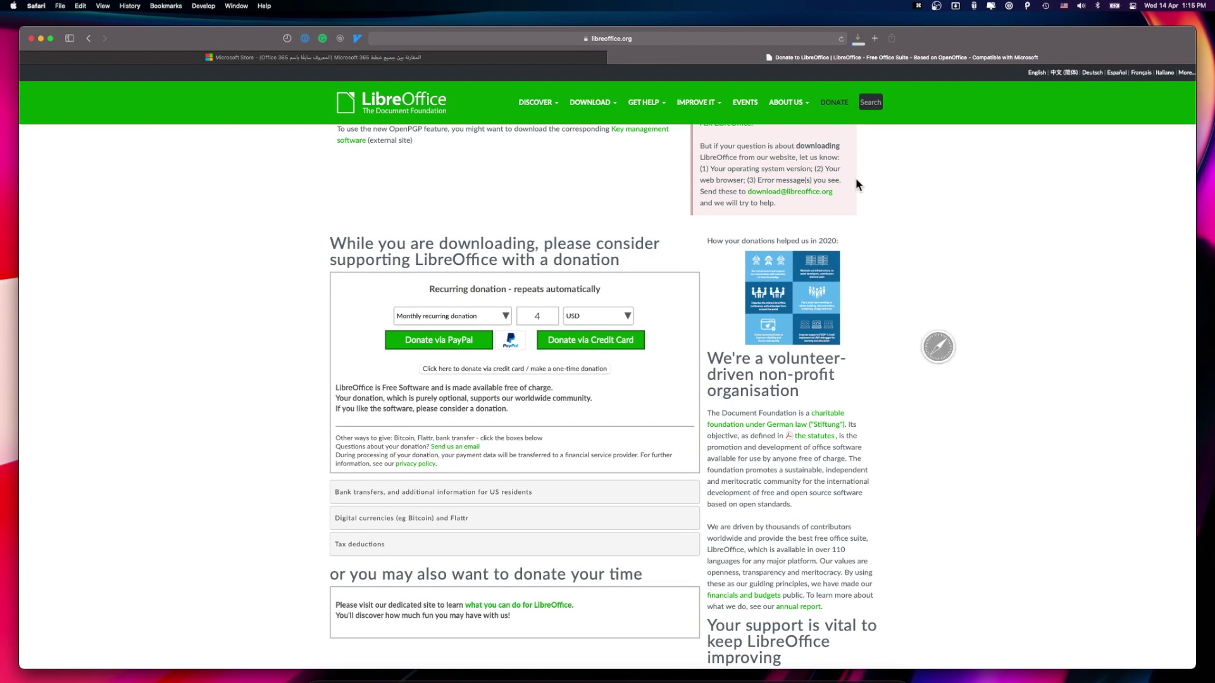
Stop the LibreOffice download, clear the downloads list and close the open LibreOffice and Microsoft web pages.
click(858, 40)
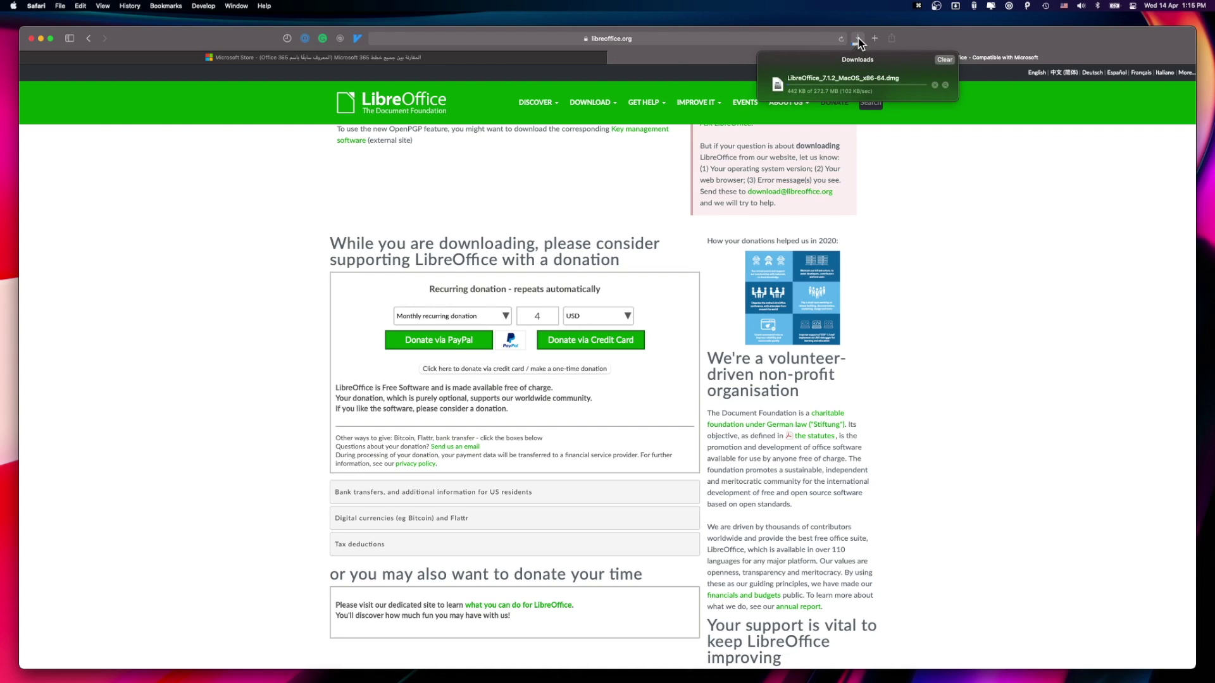
click(935, 84)
click(944, 60)
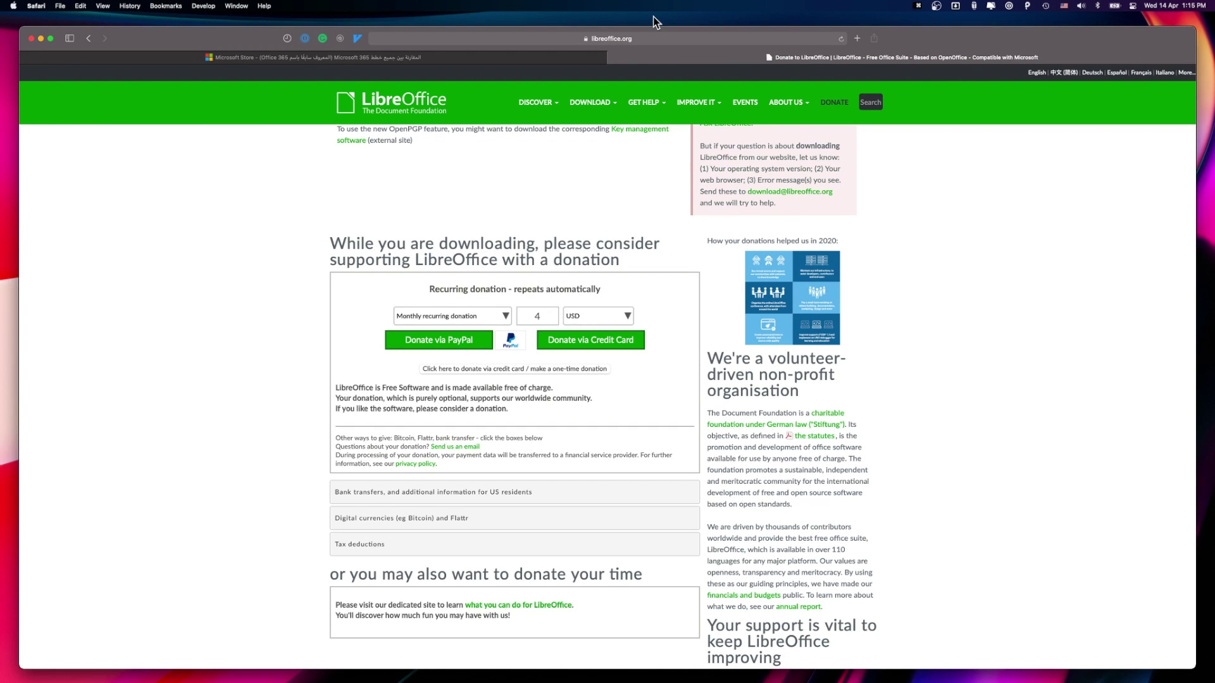
key(super+w)
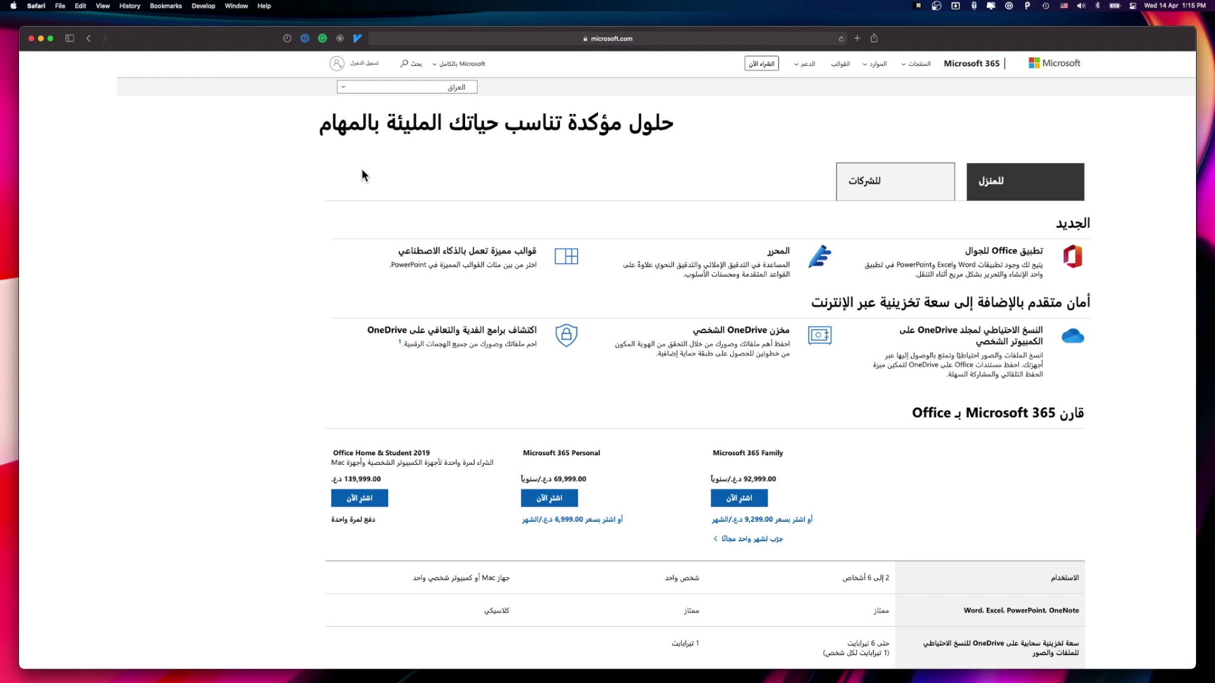
key(super+w)
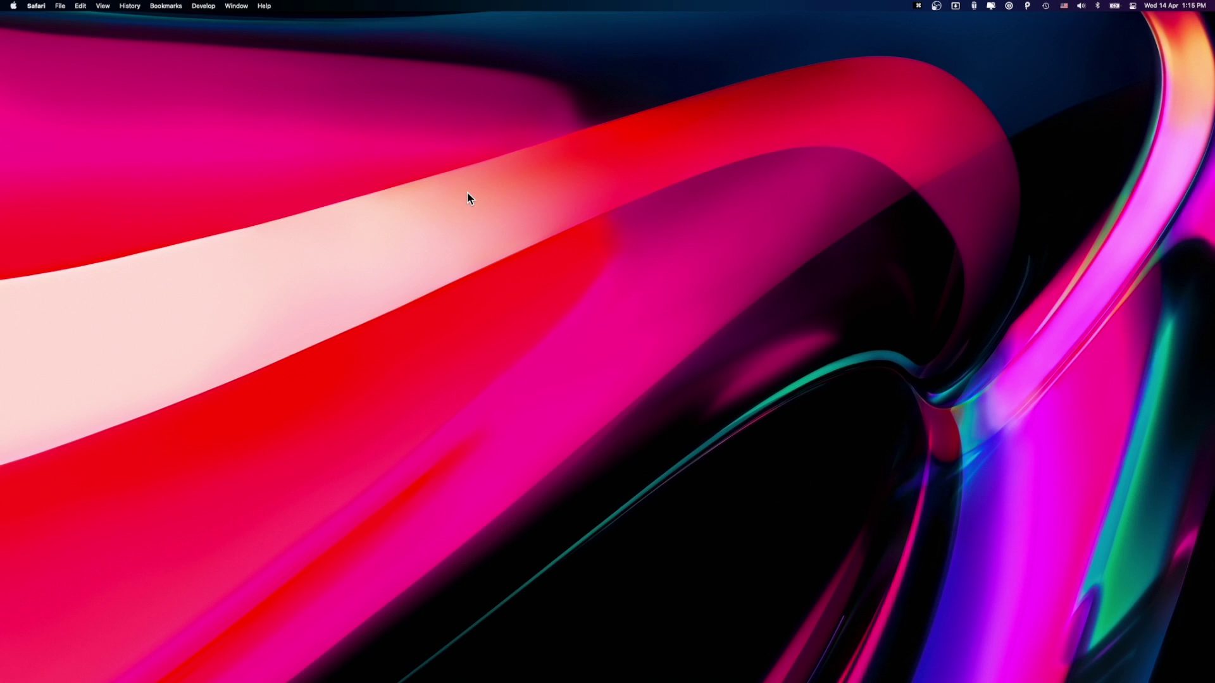
Launch the installed LibreOffice app and grant it access to files on the removable volume.
key(super+space)
text(l)
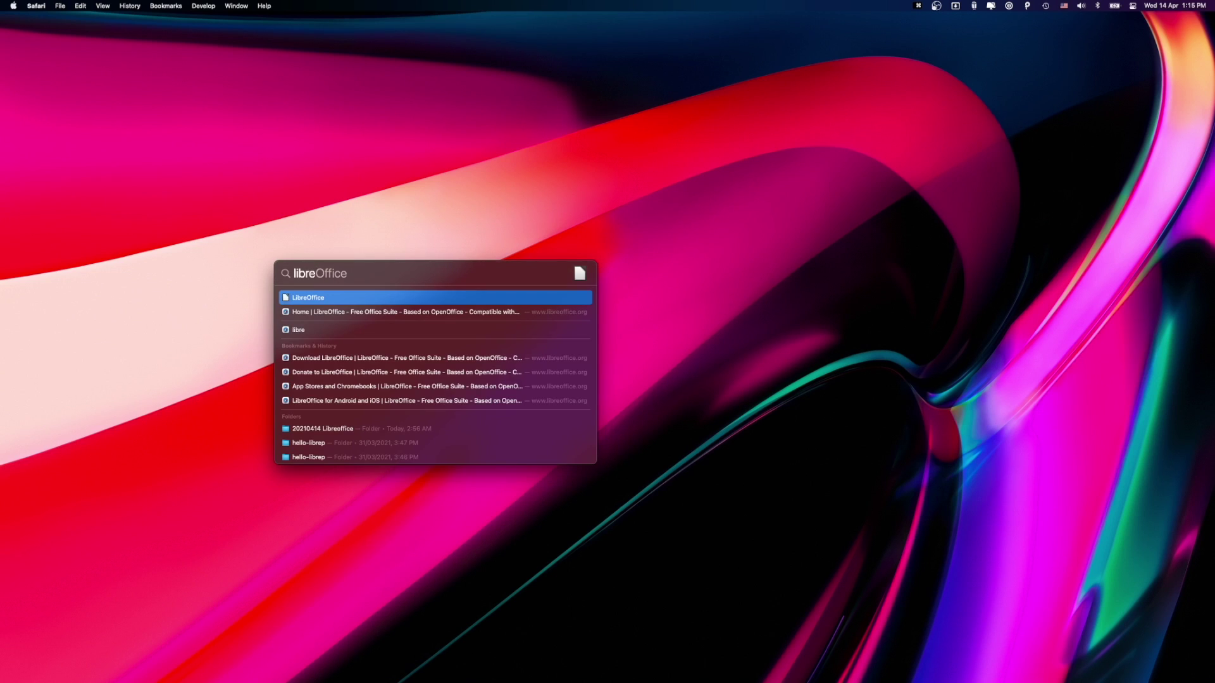
key(Return)
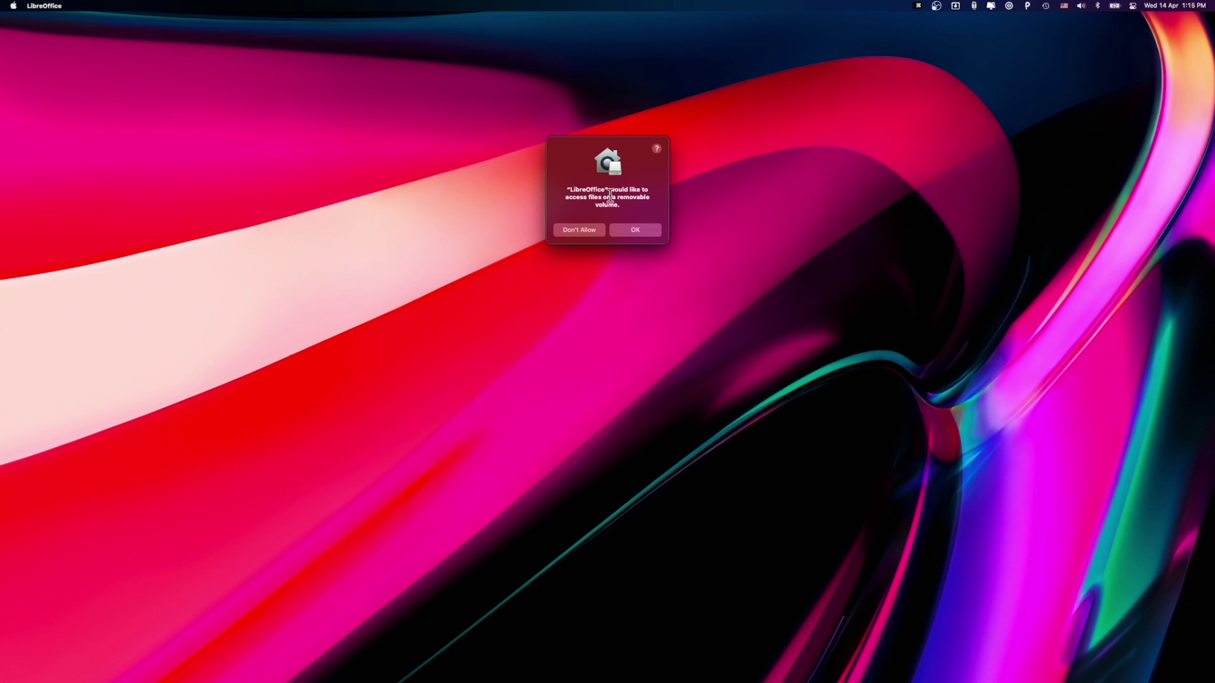
click(636, 230)
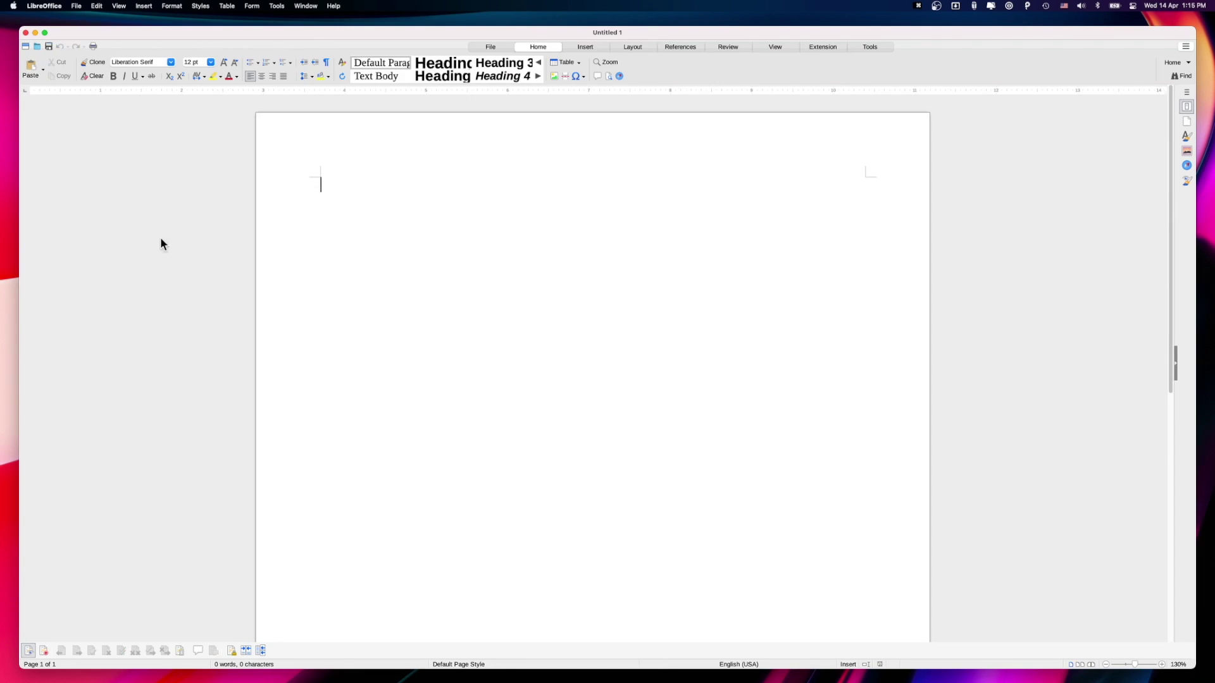
Paste the most recent PURPOSE AND SCOPE text from the clipboard history into the blank document.
key(super+shift+v)
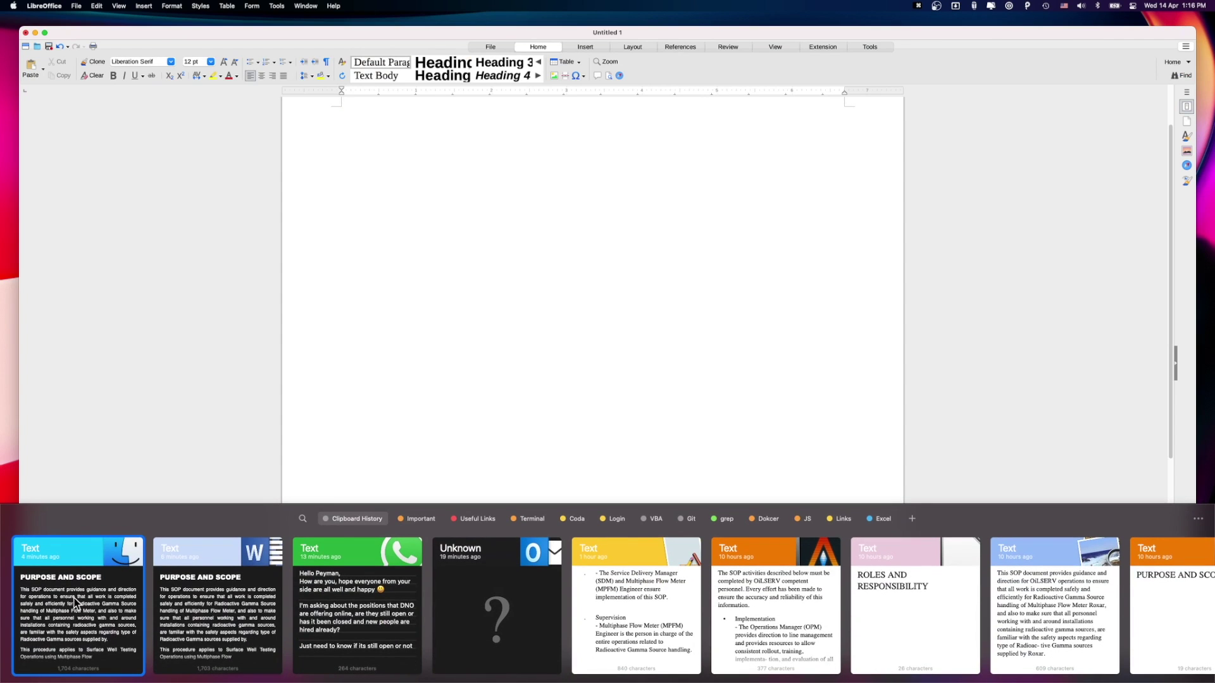
right_click(74, 601)
click(102, 584)
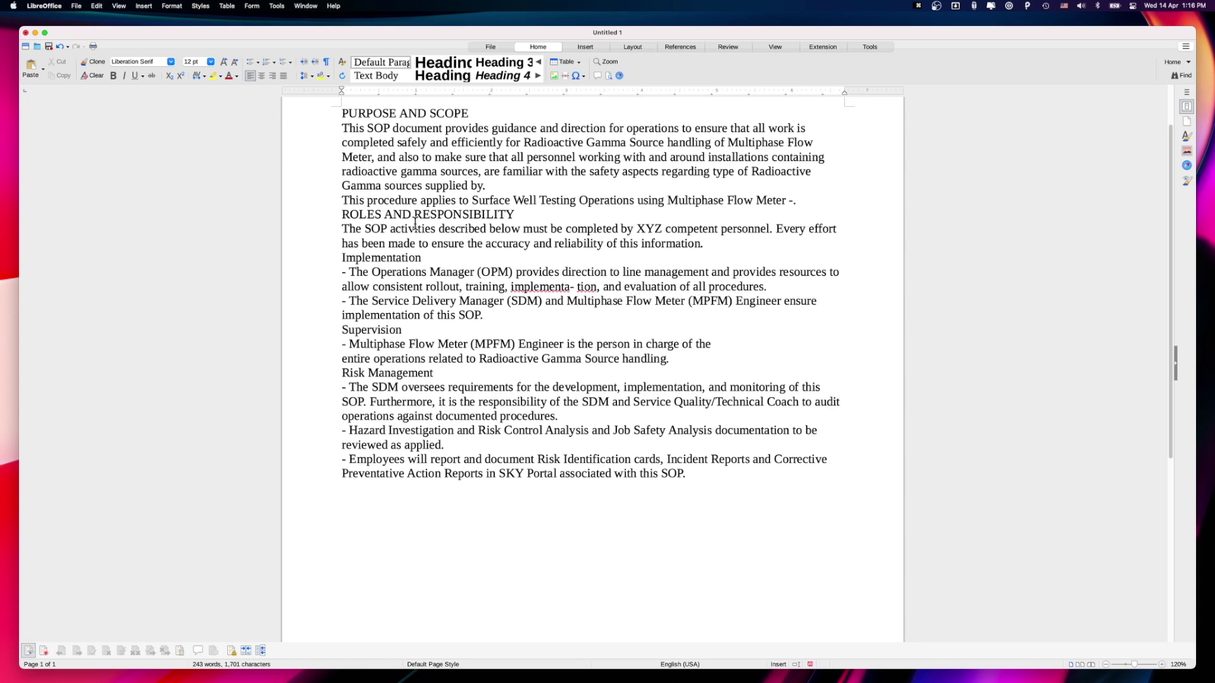
scroll(443, 253, up, 2)
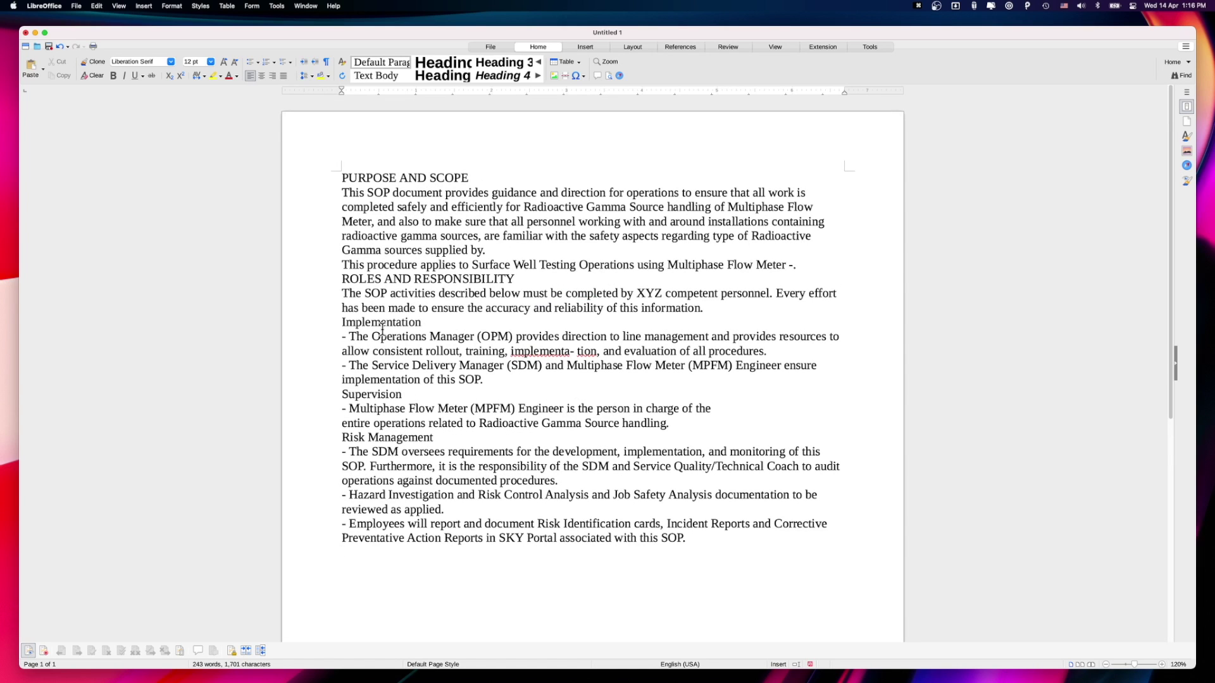
Apply the level 1 heading style to the PURPOSE AND SCOPE and ROLES AND RESPONSIBILITY lines.
double_click(372, 177)
click(342, 177)
drag(342, 177, 472, 177)
click(443, 62)
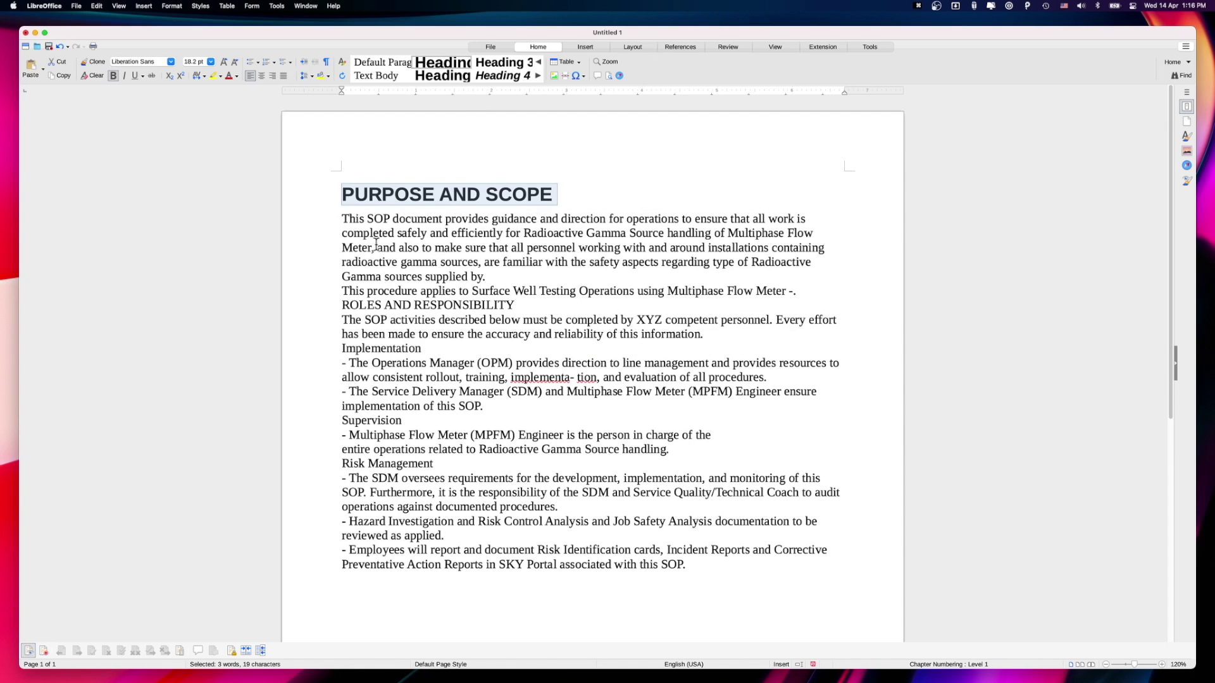
drag(341, 306, 516, 306)
click(443, 62)
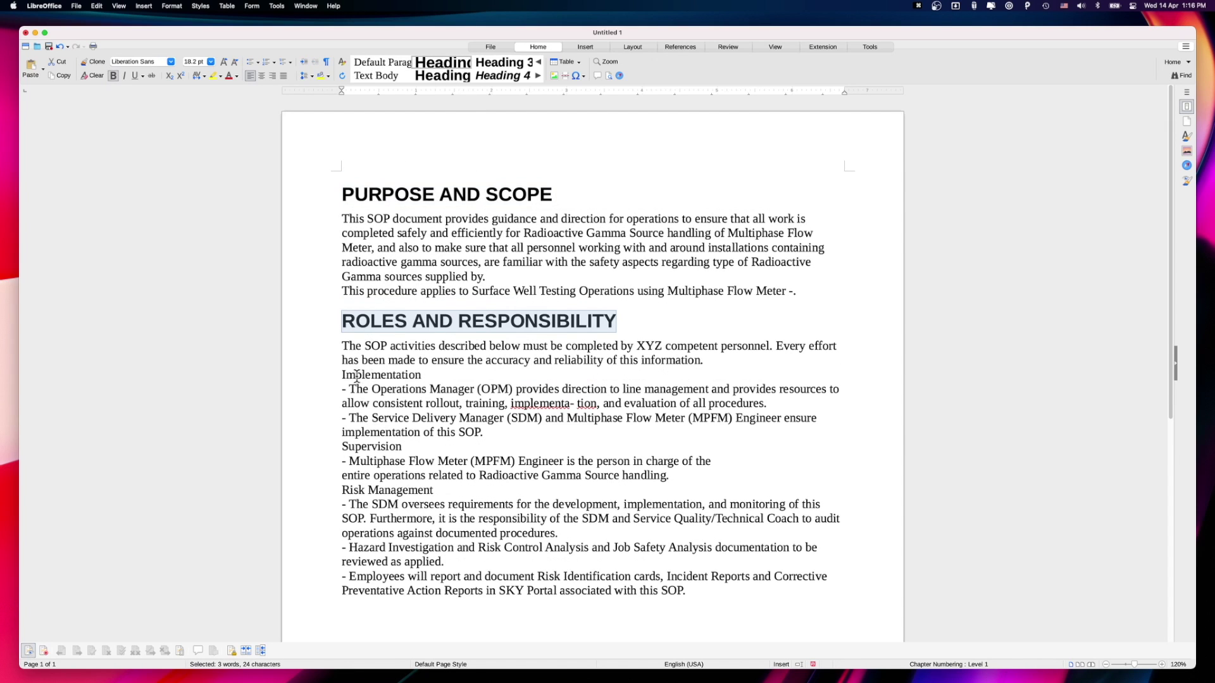
Apply the Heading 3 style to the Implementation, Supervision and Risk Management lines.
drag(343, 394, 782, 405)
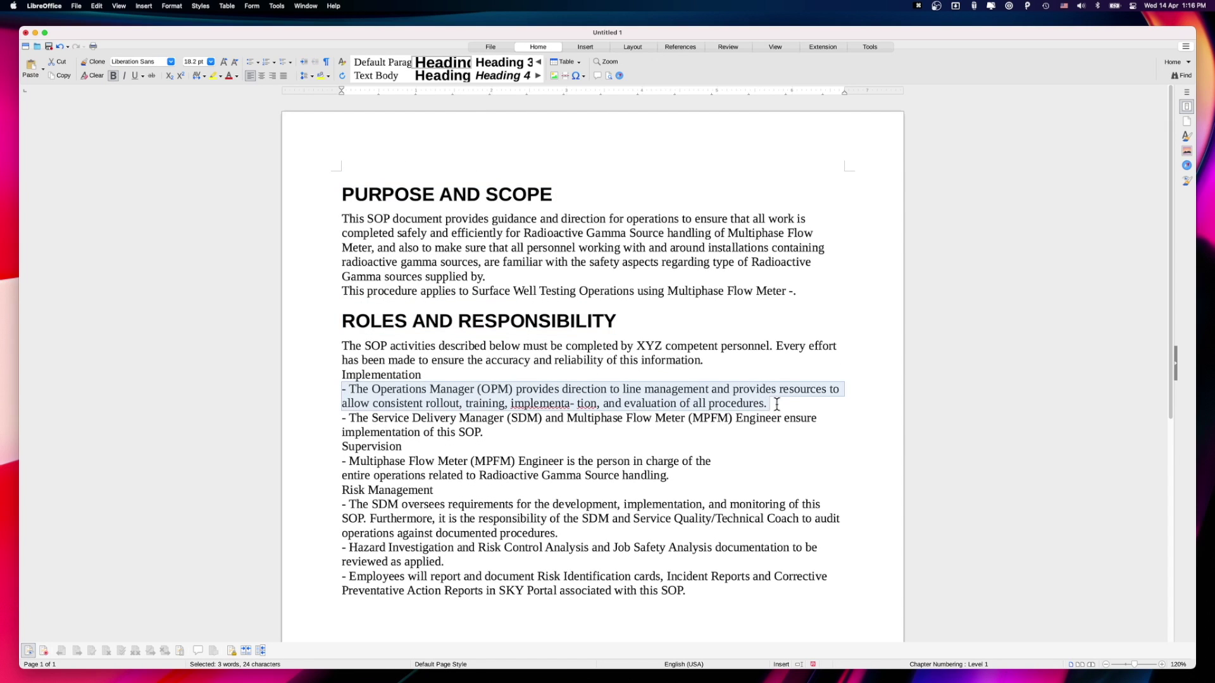
drag(342, 375, 423, 374)
click(504, 62)
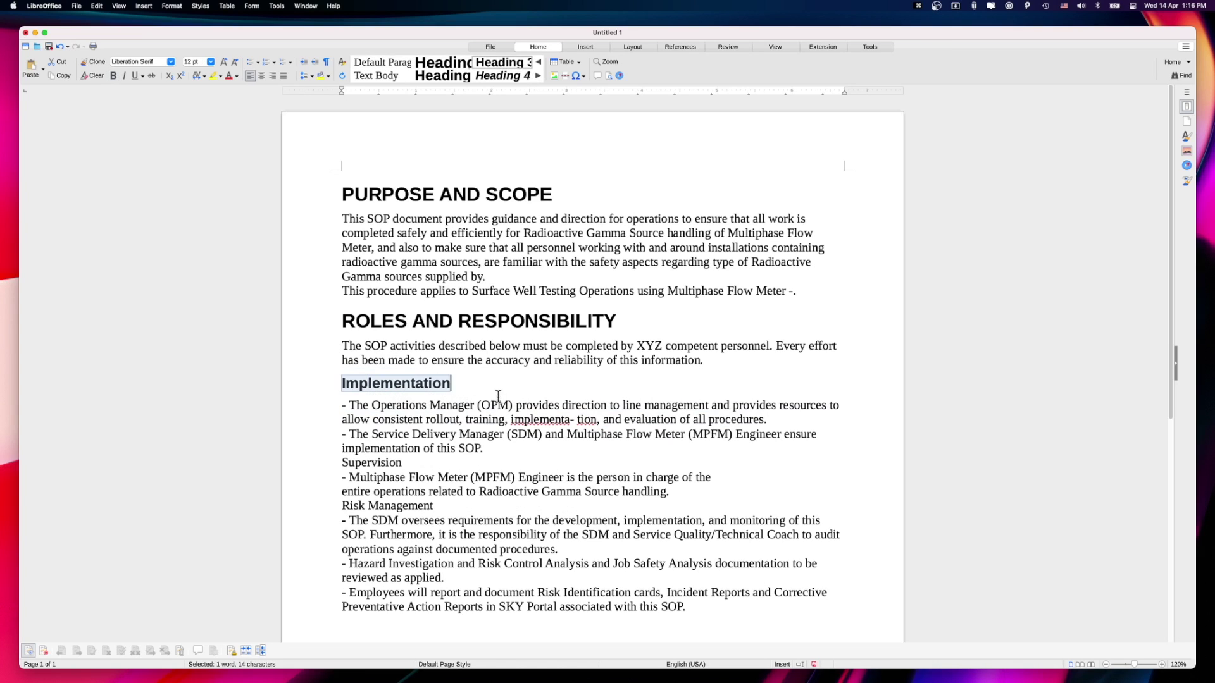
drag(341, 448, 402, 462)
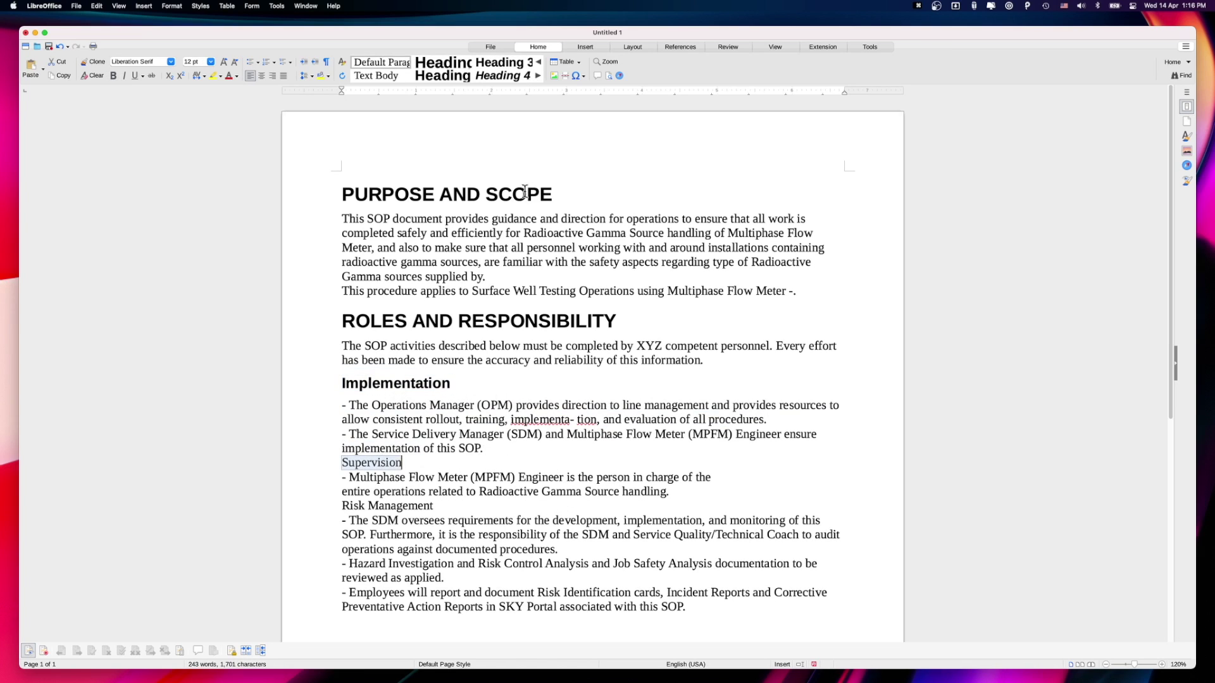
click(501, 62)
drag(375, 521, 438, 521)
click(501, 62)
scroll(404, 458, down, 5)
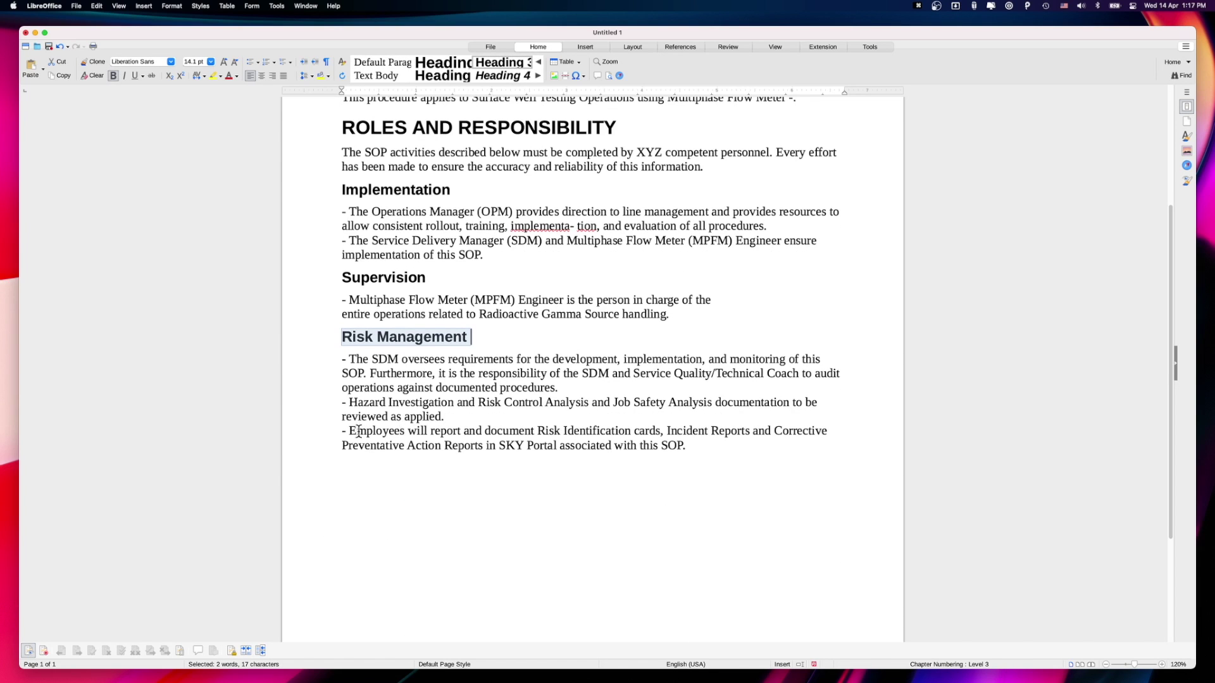
Turn the two paragraphs under Implementation into a bulleted list and remove their leading hyphens.
scroll(404, 458, up, 3)
drag(341, 336, 485, 380)
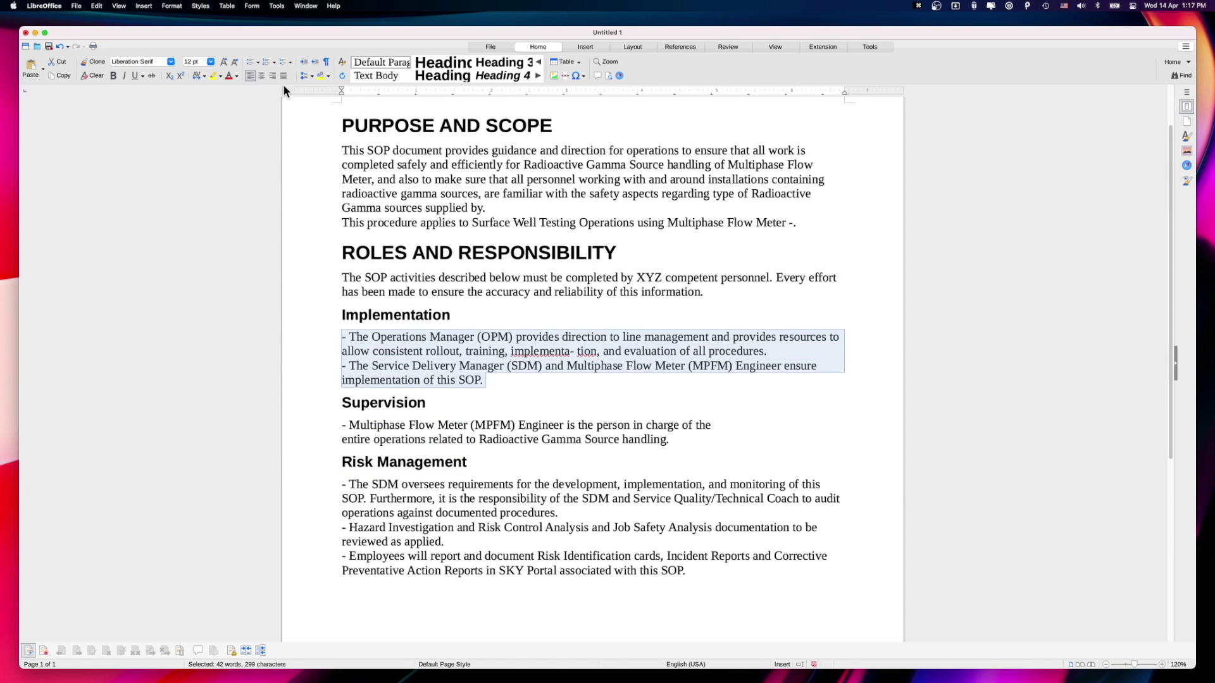
click(251, 62)
click(380, 336)
key(Delete)
key(Delete)
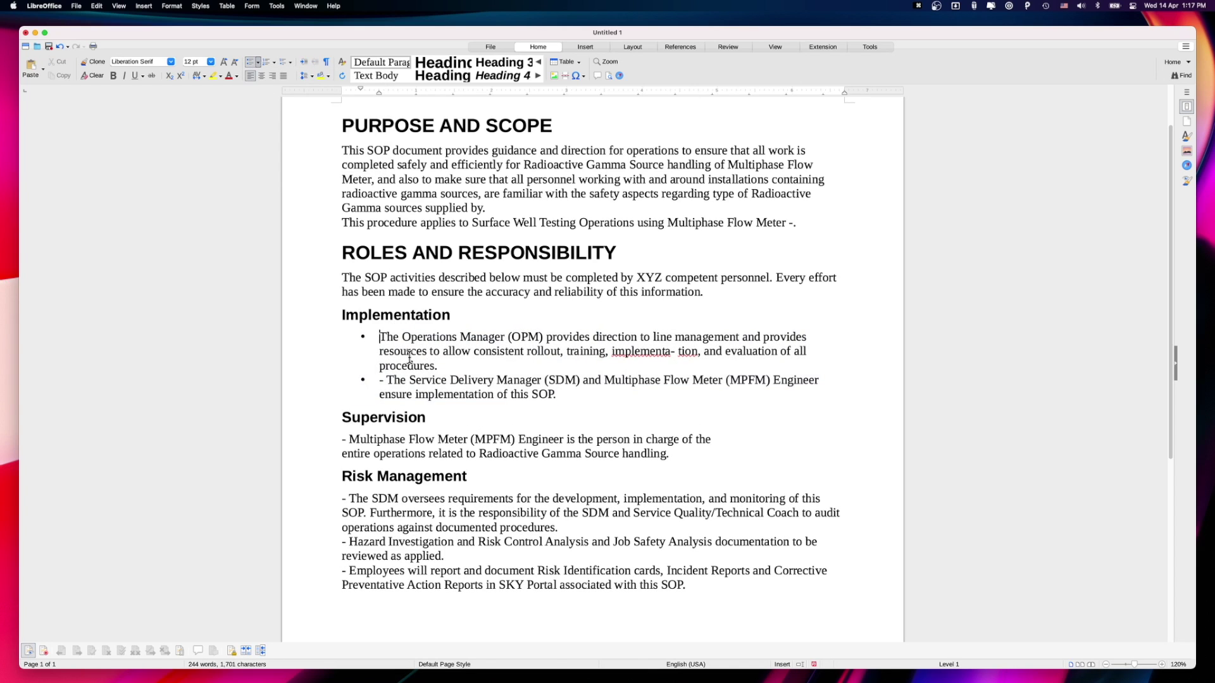
key(Down)
key(Down)
key(Down)
key(Delete)
key(Delete)
Make the Supervision text a bulleted list, merge its two lines into one bullet and remove the leading hyphen.
drag(342, 439, 671, 454)
click(251, 61)
click(381, 460)
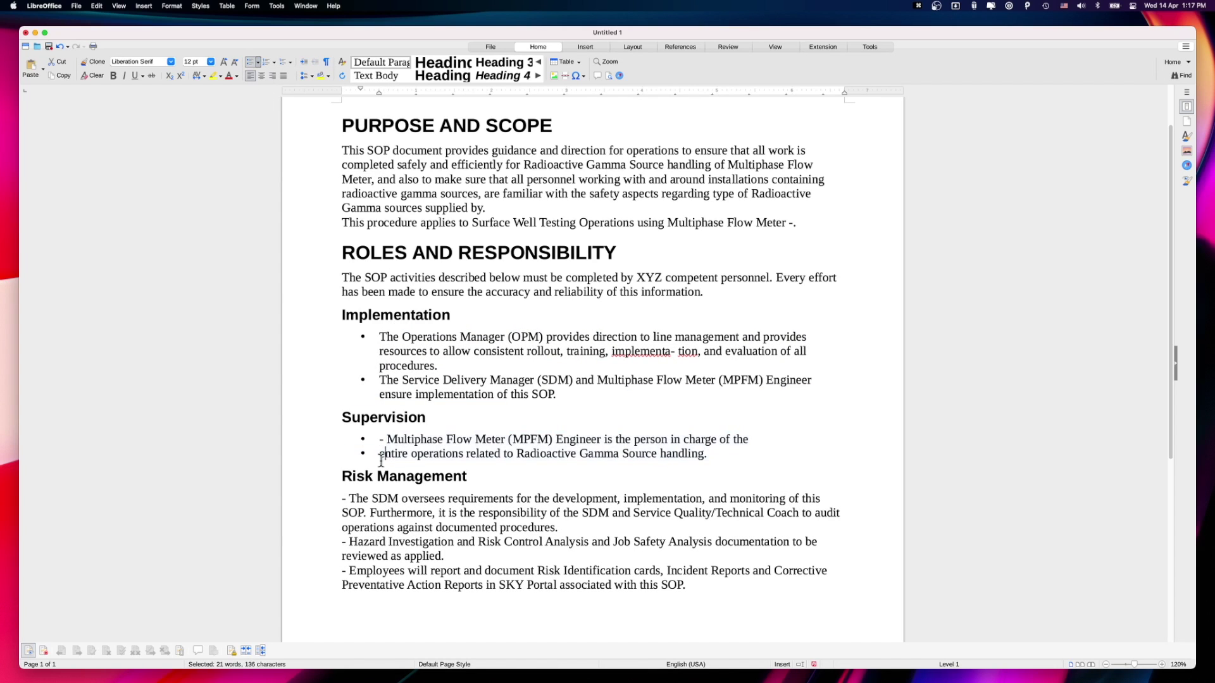
key(BackSpace)
click(388, 439)
key(BackSpace)
key(BackSpace)
Format the first Risk Management paragraph as a bullet and remove its leading hyphen.
scroll(388, 437, down, 3)
drag(344, 374, 558, 402)
click(251, 61)
click(393, 390)
key(BackSpace)
key(BackSpace)
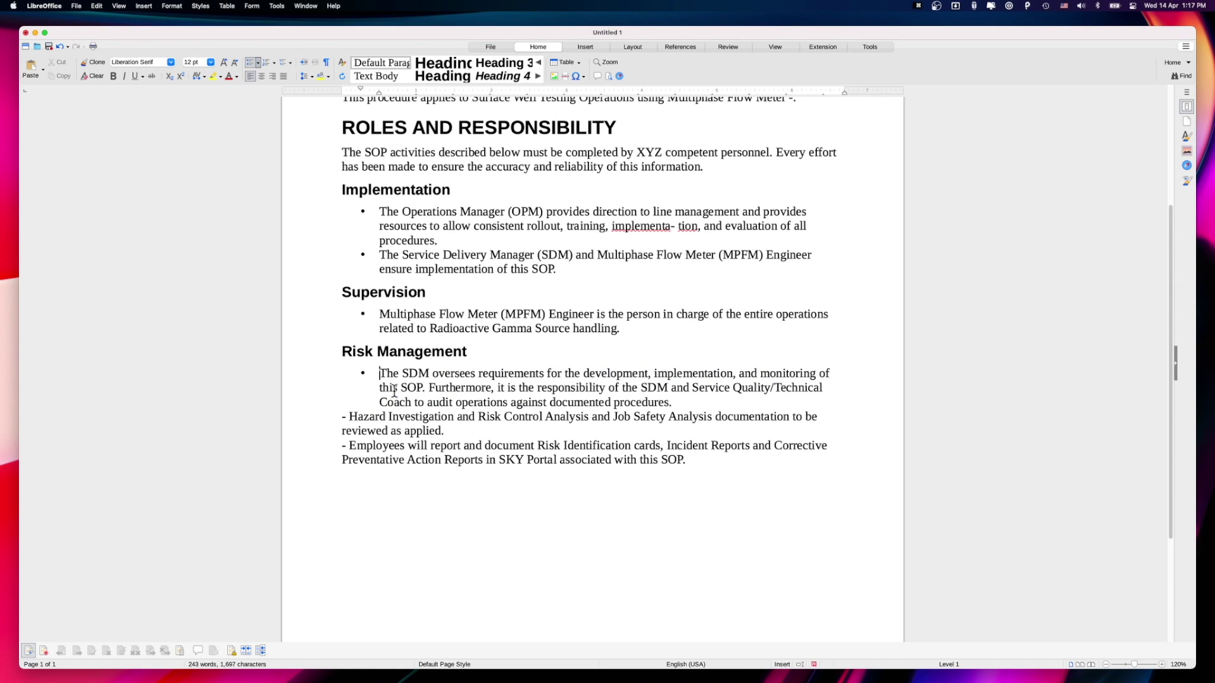
Format the last two Risk Management paragraphs as bullets and delete their leading hyphens.
drag(349, 417, 690, 461)
click(250, 62)
click(387, 418)
key(BackSpace)
key(BackSpace)
key(BackSpace)
key(BackSpace)
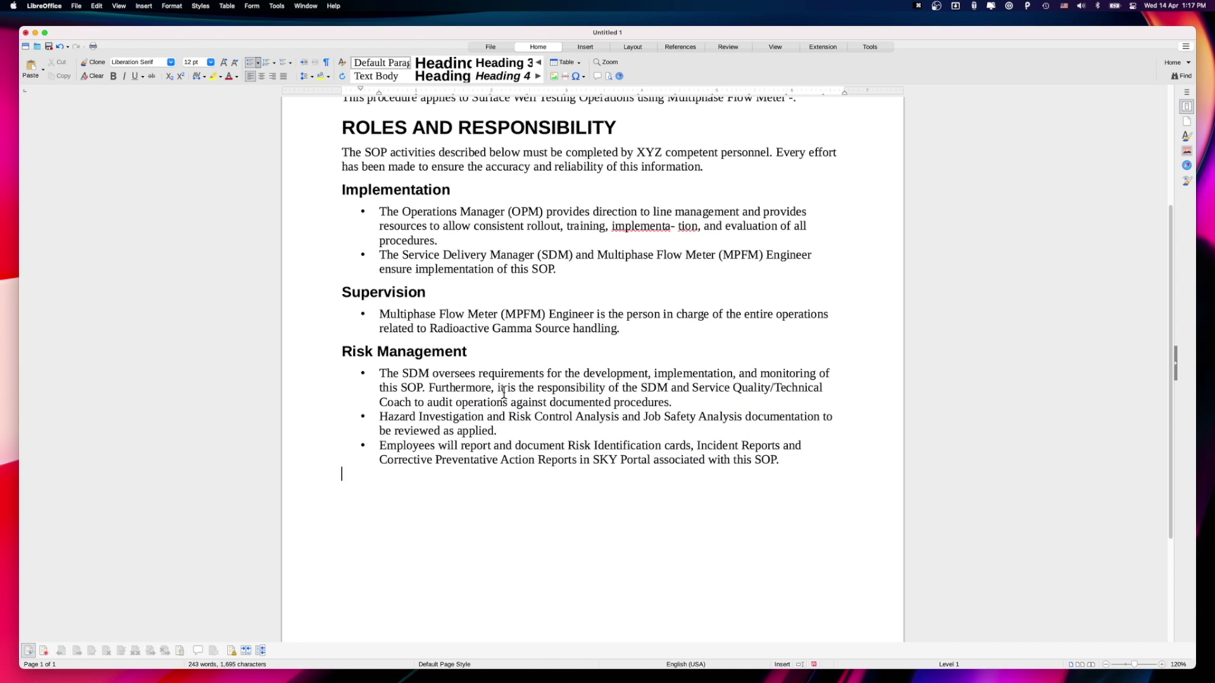
Center the PURPOSE AND SCOPE and ROLES AND RESPONSIBILITY headings.
scroll(505, 393, up, 6)
triple_click(347, 192)
key(super+e)
double_click(362, 321)
triple_click(362, 320)
click(262, 76)
double_click(383, 383)
click(373, 320)
Change the font color of the Implementation, Supervision and Risk Management subheadings to red.
scroll(379, 317, down, 3)
double_click(400, 298)
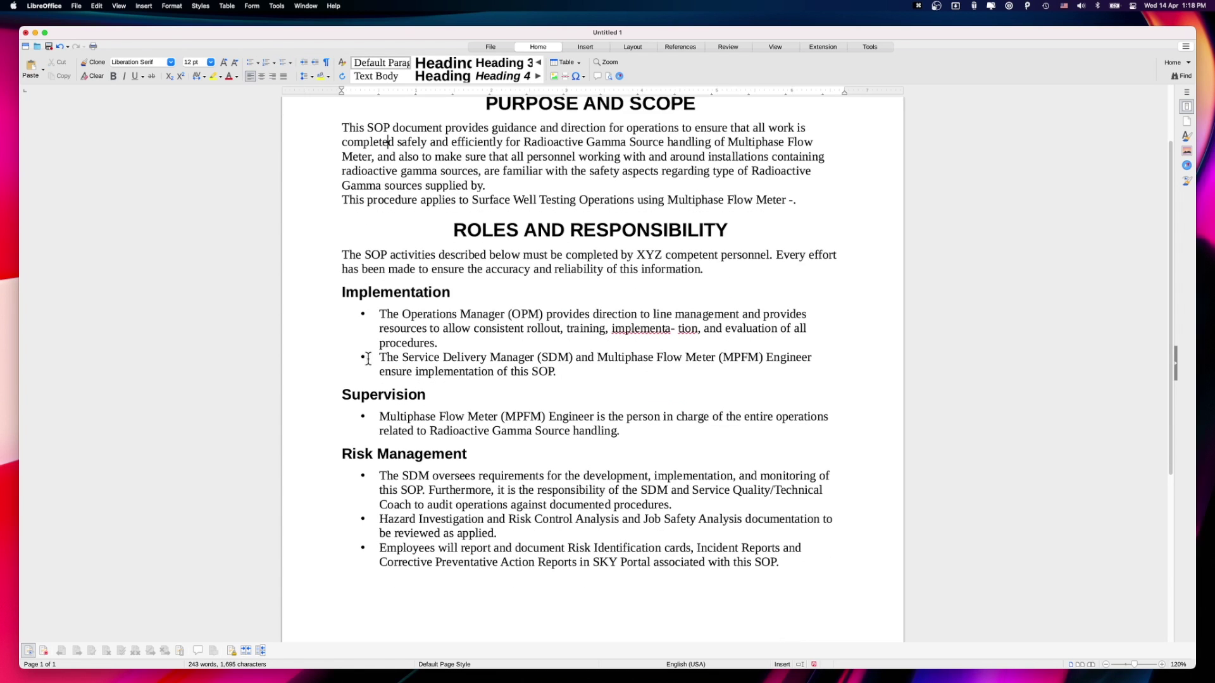
click(236, 76)
click(261, 139)
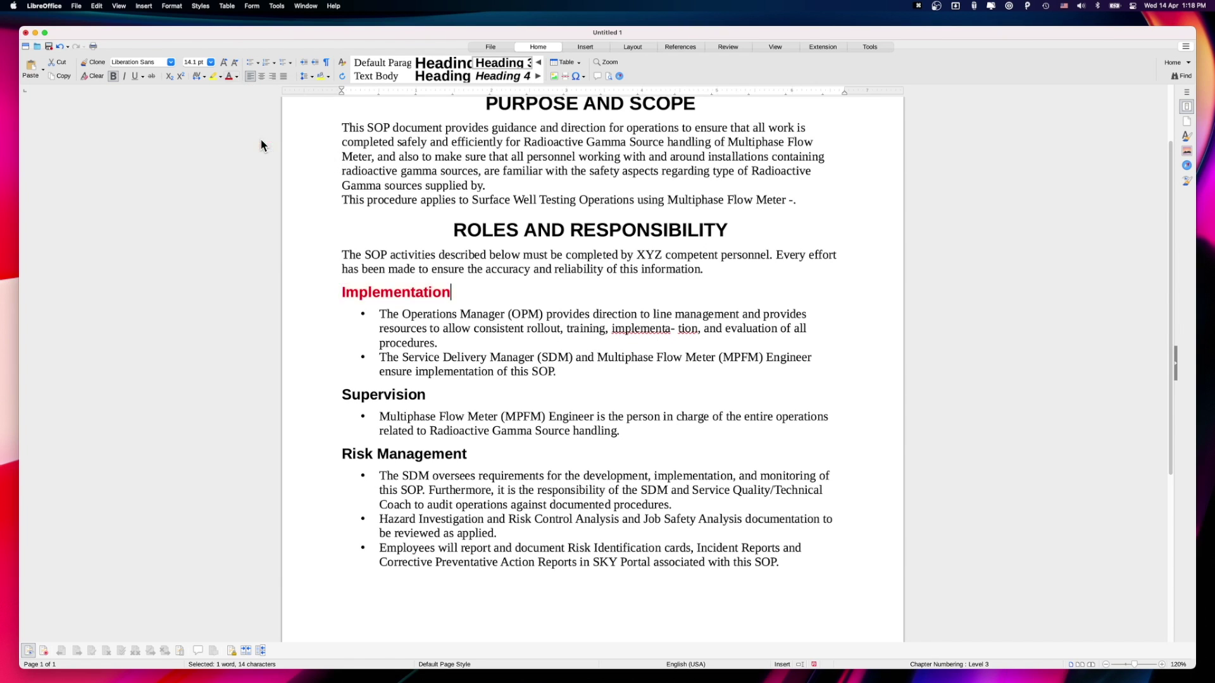
double_click(383, 395)
click(229, 76)
double_click(368, 454)
drag(471, 454, 341, 454)
click(229, 76)
click(316, 394)
Justify the opening PURPOSE AND SCOPE paragraph and the bullets under Implementation, Supervision and Risk Management.
scroll(435, 394, up, 2)
scroll(438, 394, down, 4)
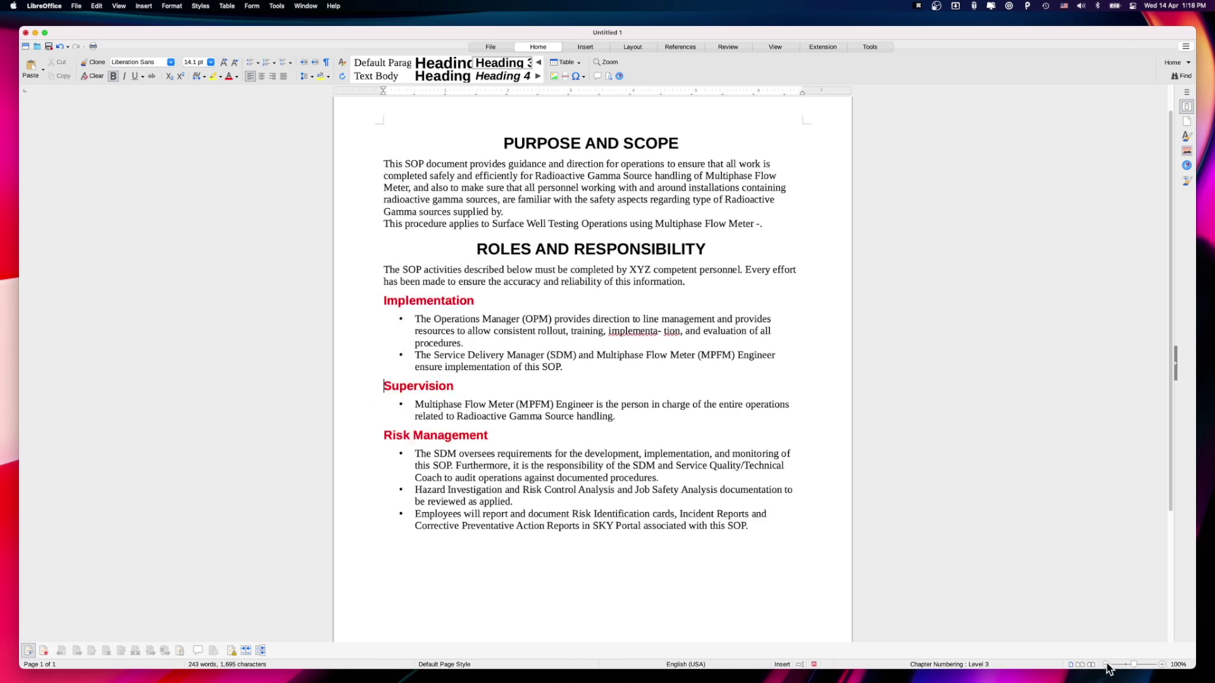
drag(520, 225, 748, 228)
key(super+j)
click(461, 334)
drag(450, 409, 720, 468)
key(super+j)
drag(451, 301, 568, 342)
key(super+j)
drag(451, 370, 612, 380)
key(super+j)
click(480, 416)
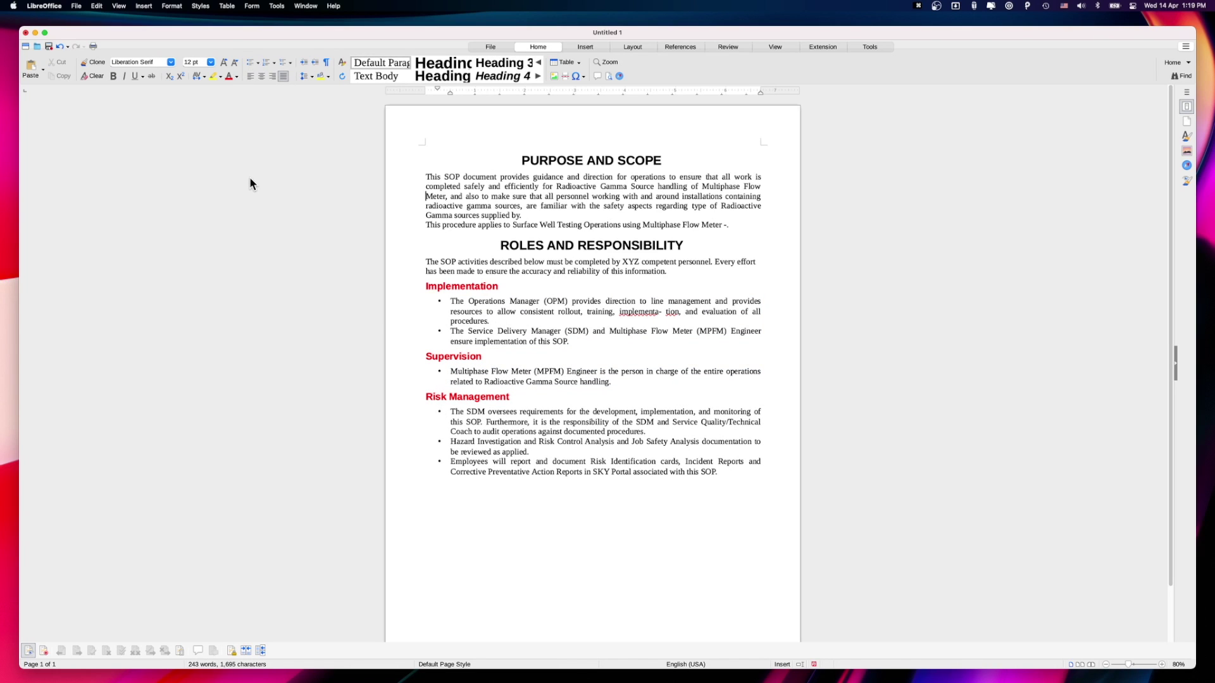
Save the document through the Print dialog as a PDF named libreofficedec on the Desktop.
click(93, 46)
click(637, 332)
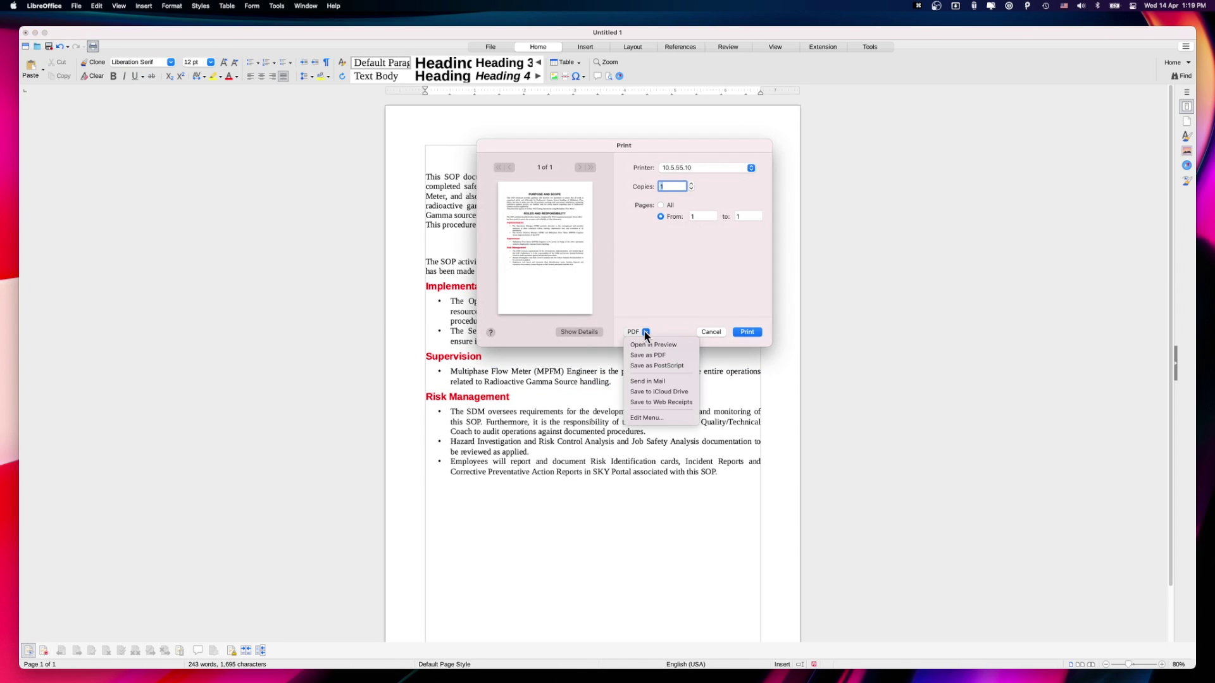
click(659, 351)
text(libreofficedec)
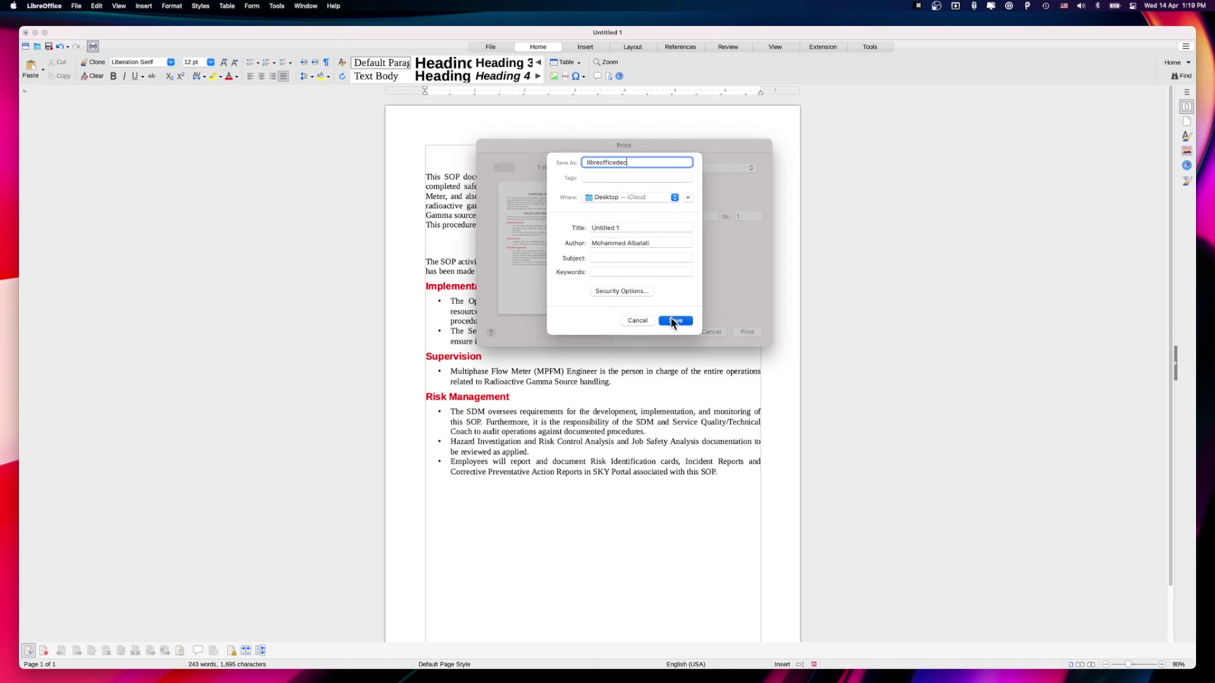
click(674, 322)
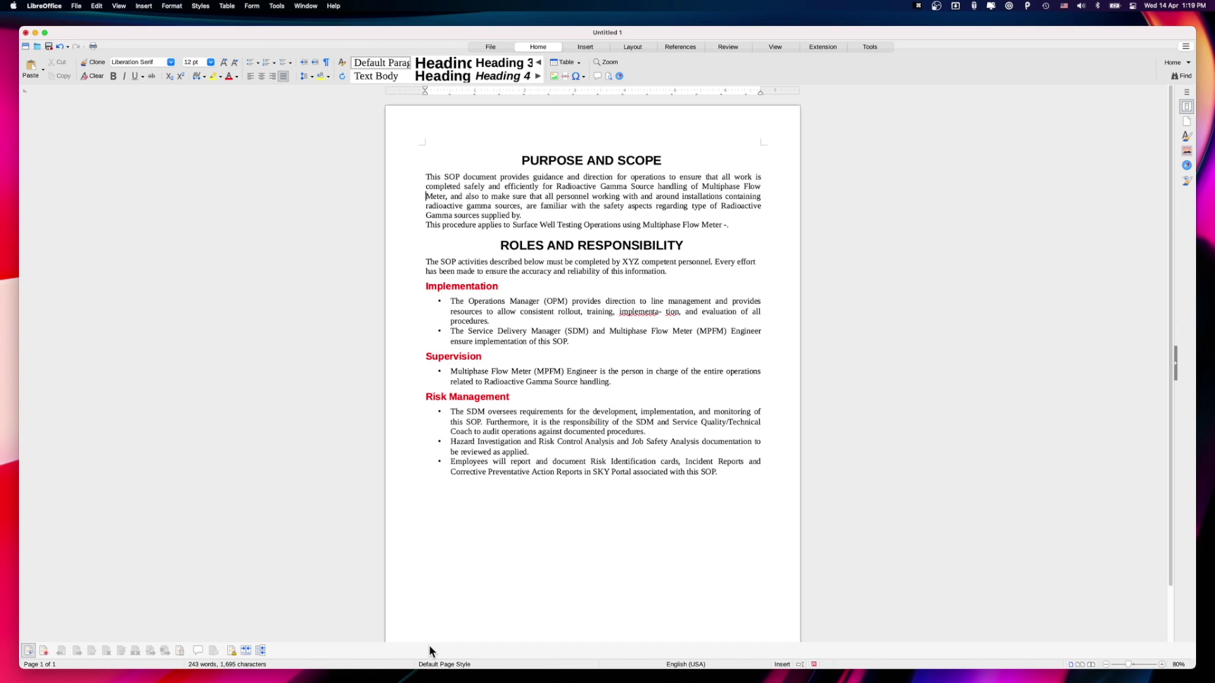
Switch to Finder, open the libreofficedec PDF from the Desktop in Preview and check its layout.
click(306, 661)
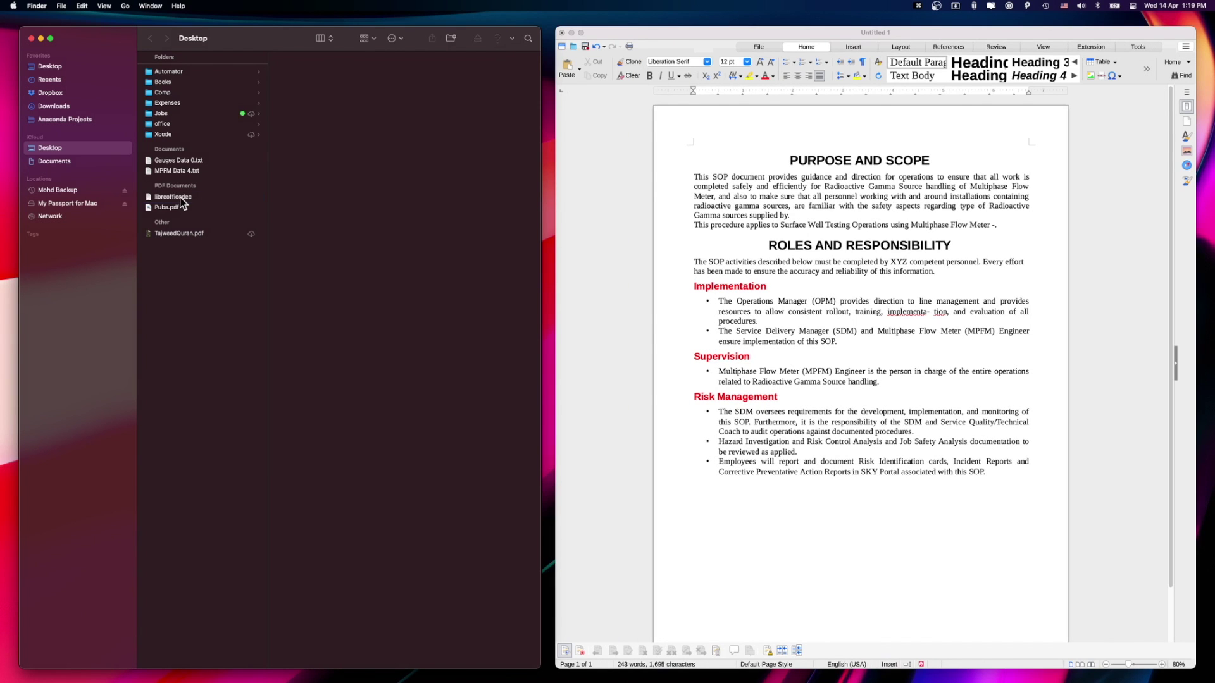
click(173, 197)
double_click(182, 200)
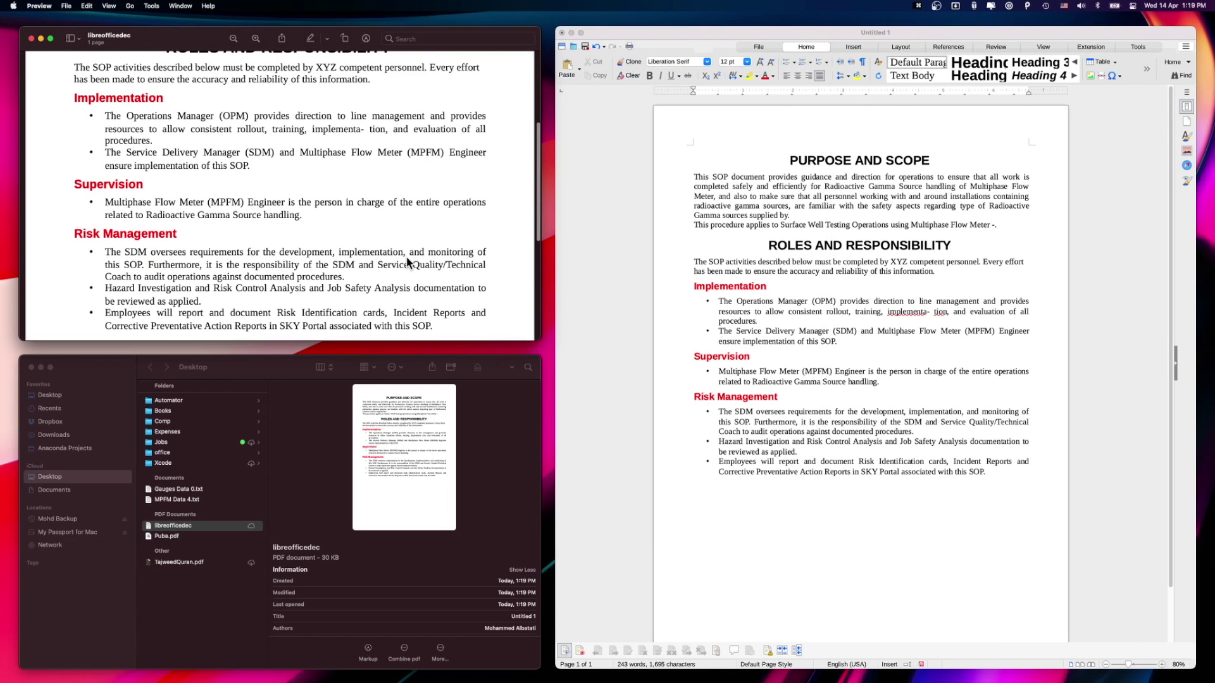
key(super+minus)
key(super+minus)
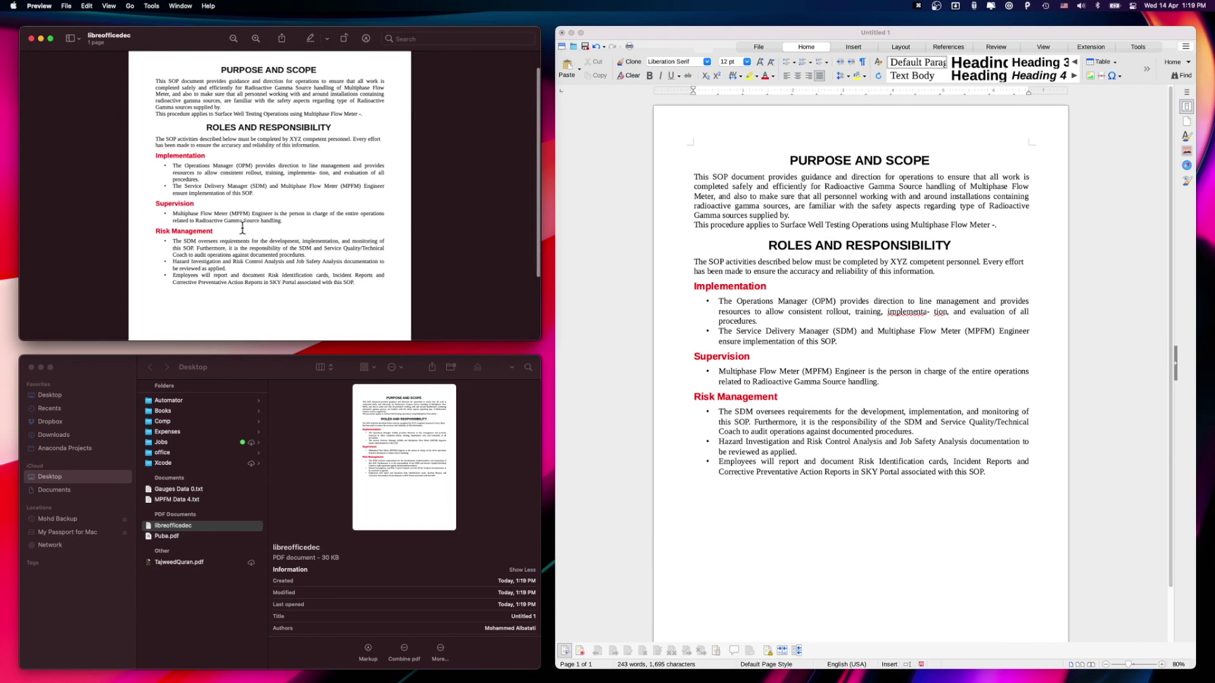
Zoom in on the libreofficedec PDF in Preview, compare its formatting with the Writer document, and close the PDF.
scroll(251, 230, down, 3)
scroll(252, 230, up, 3)
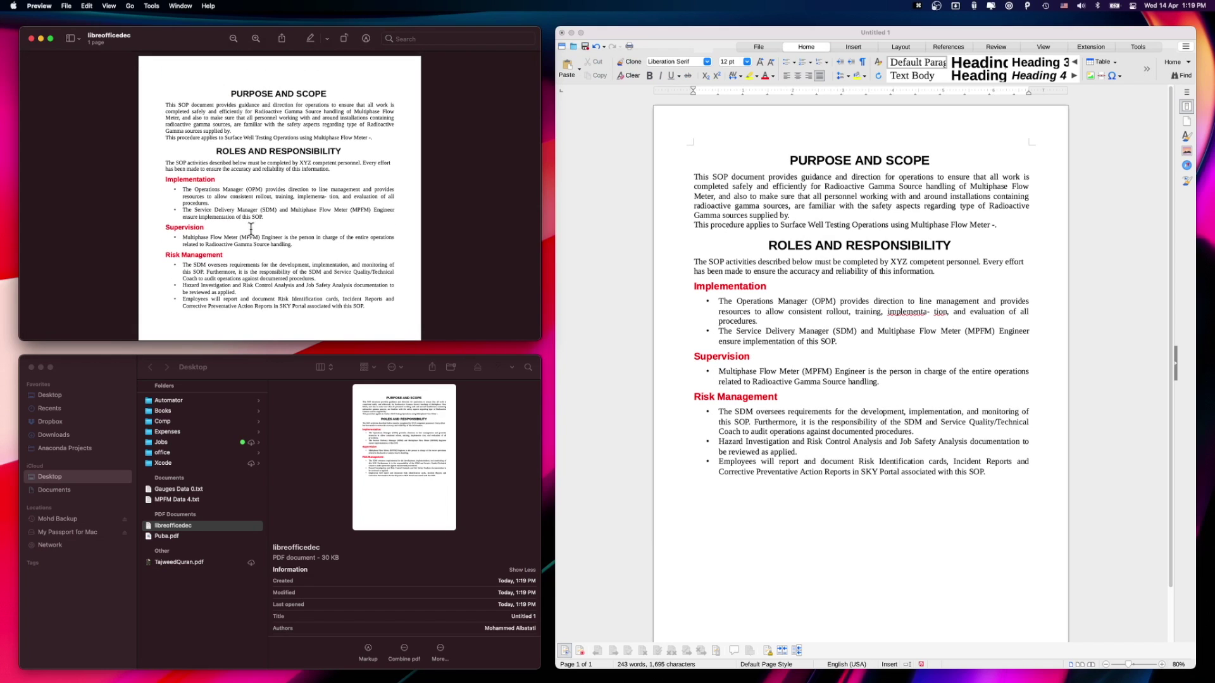
click(31, 367)
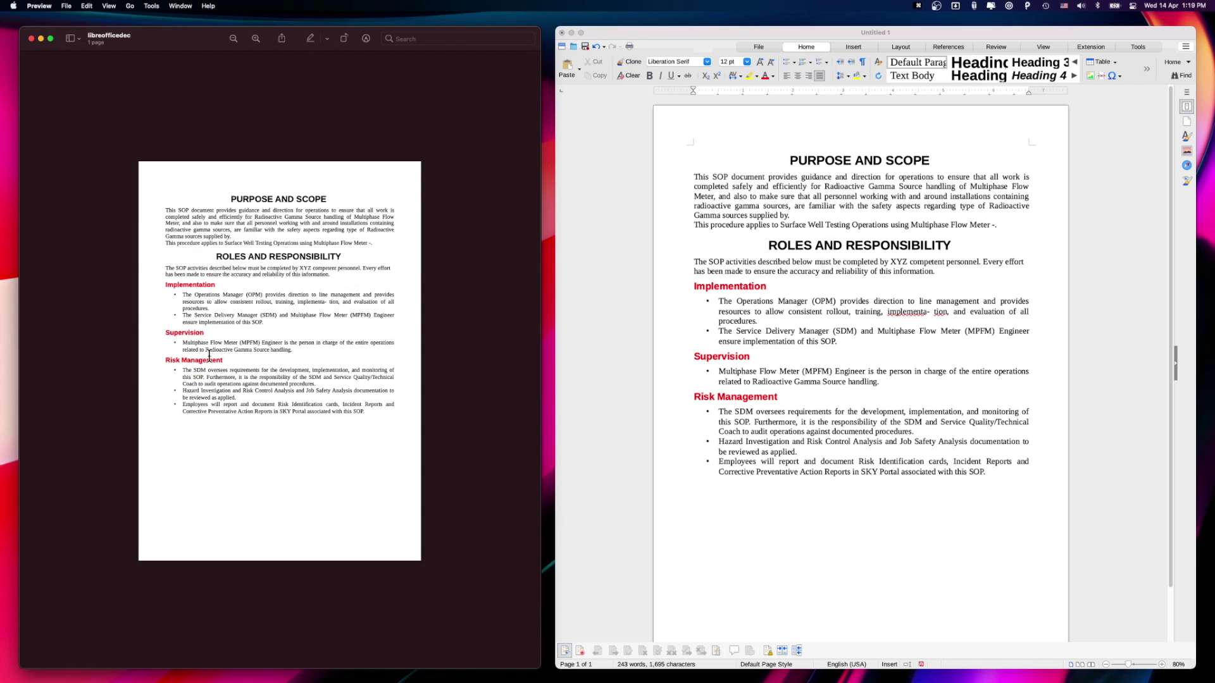
key(super+plus)
key(super+plus)
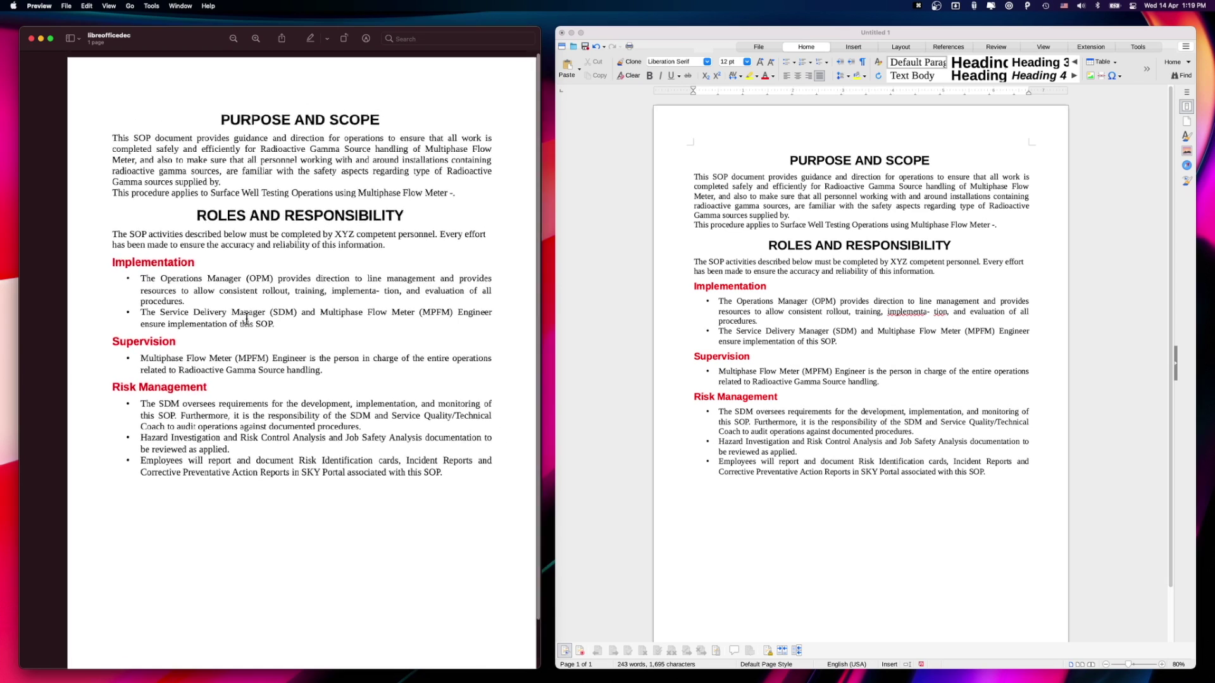
key(super+minus)
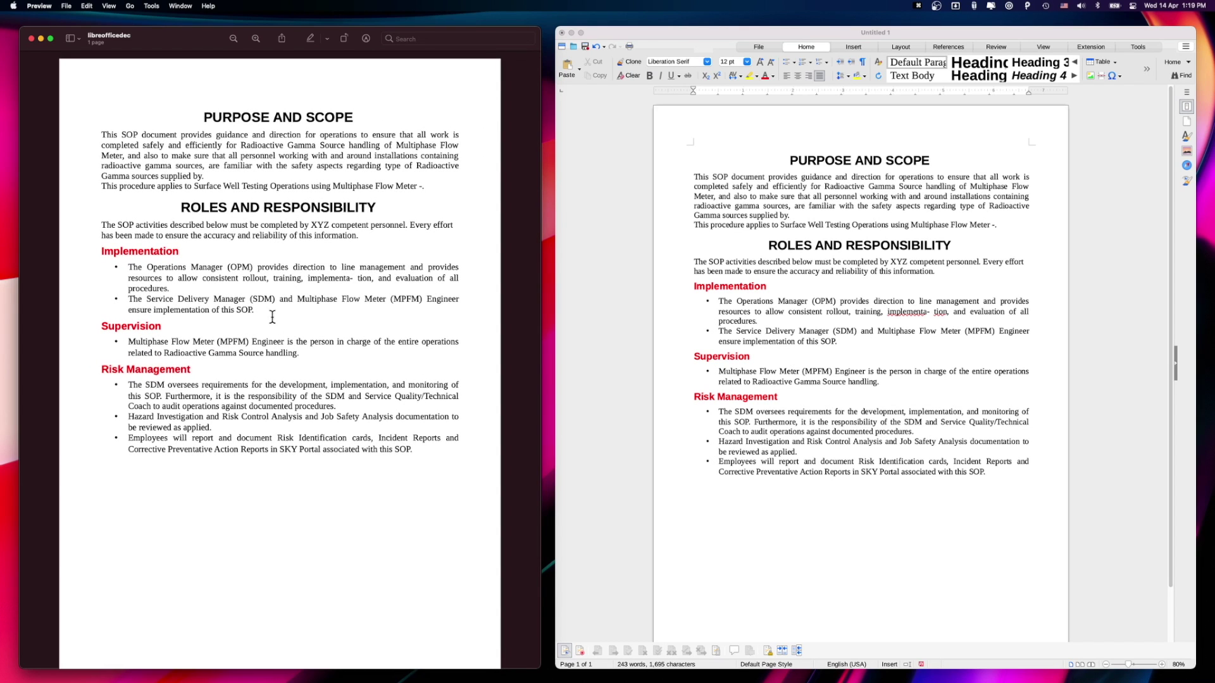
click(30, 38)
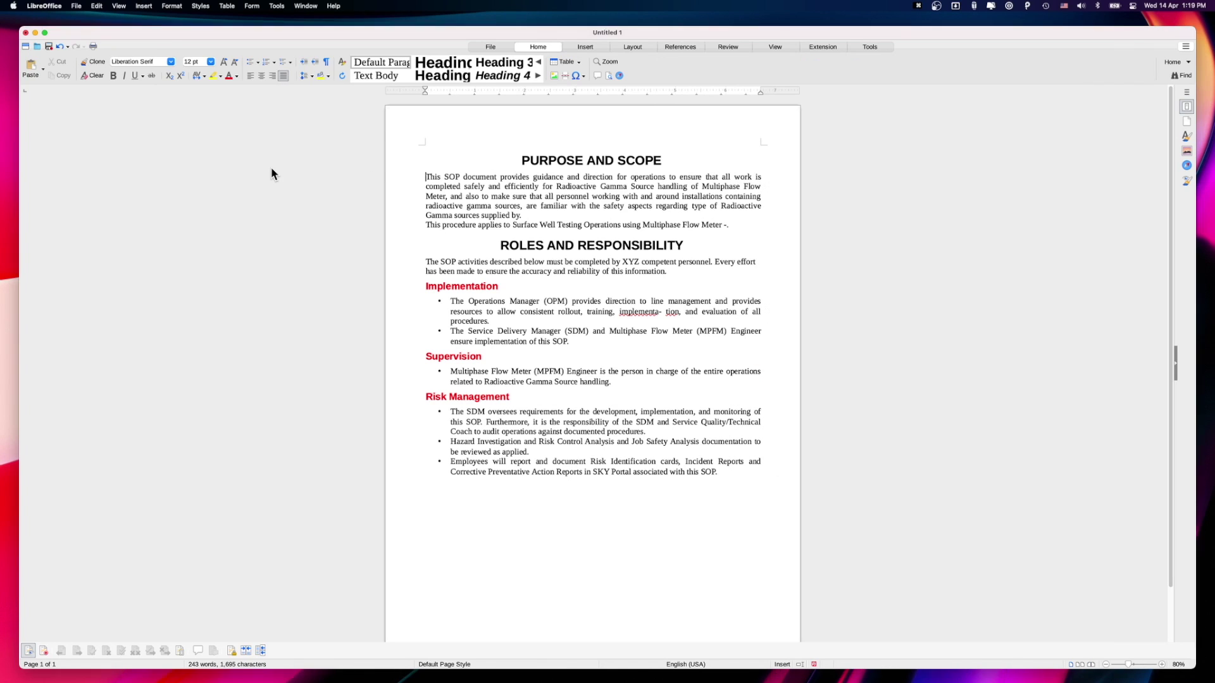
Save the document on the Desktop as libreofficedoc in ODF Text Document (.odt) format.
click(75, 5)
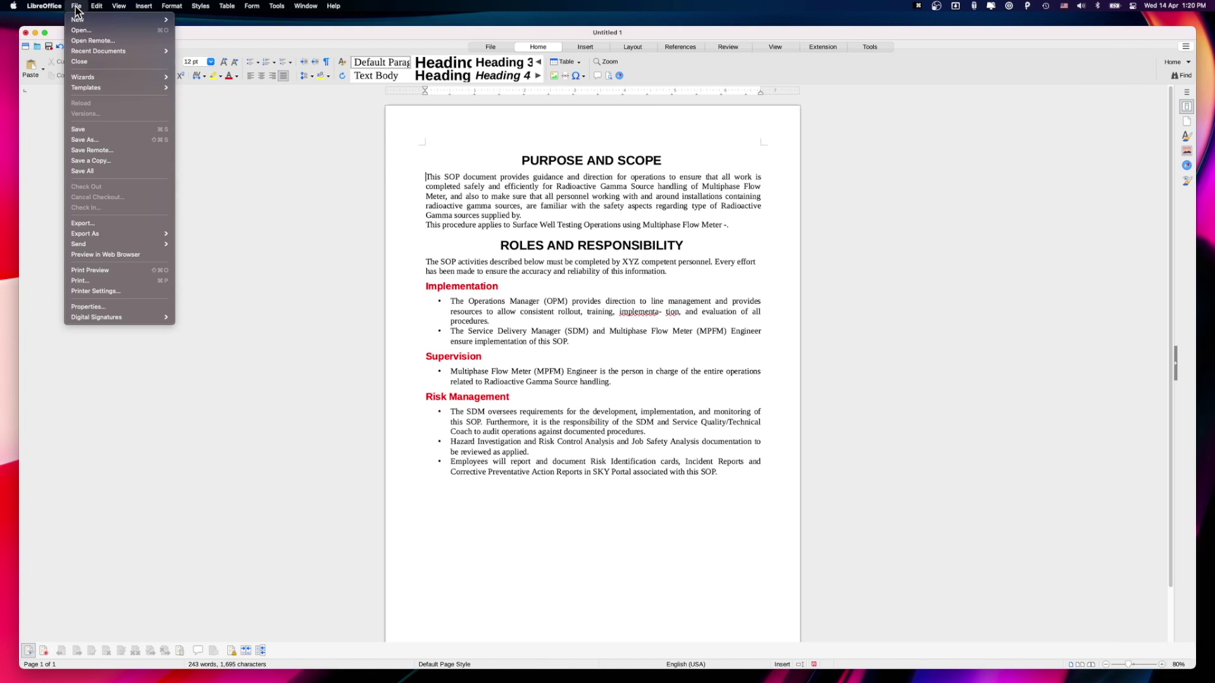
click(108, 132)
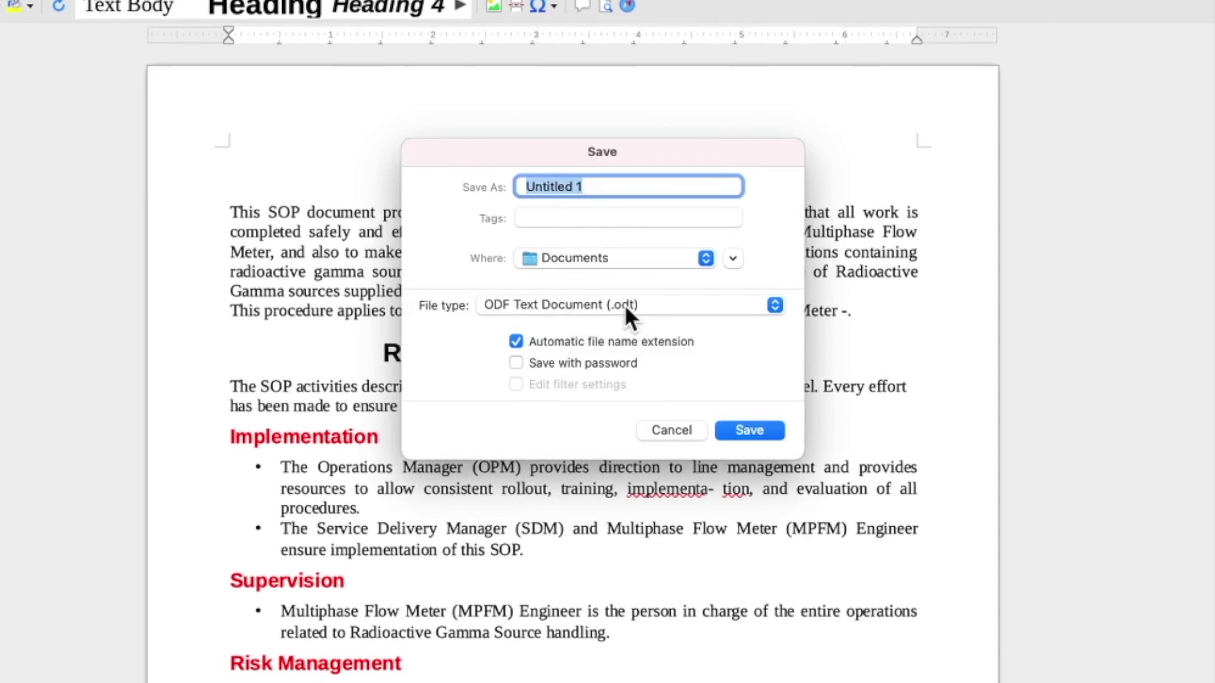
click(630, 306)
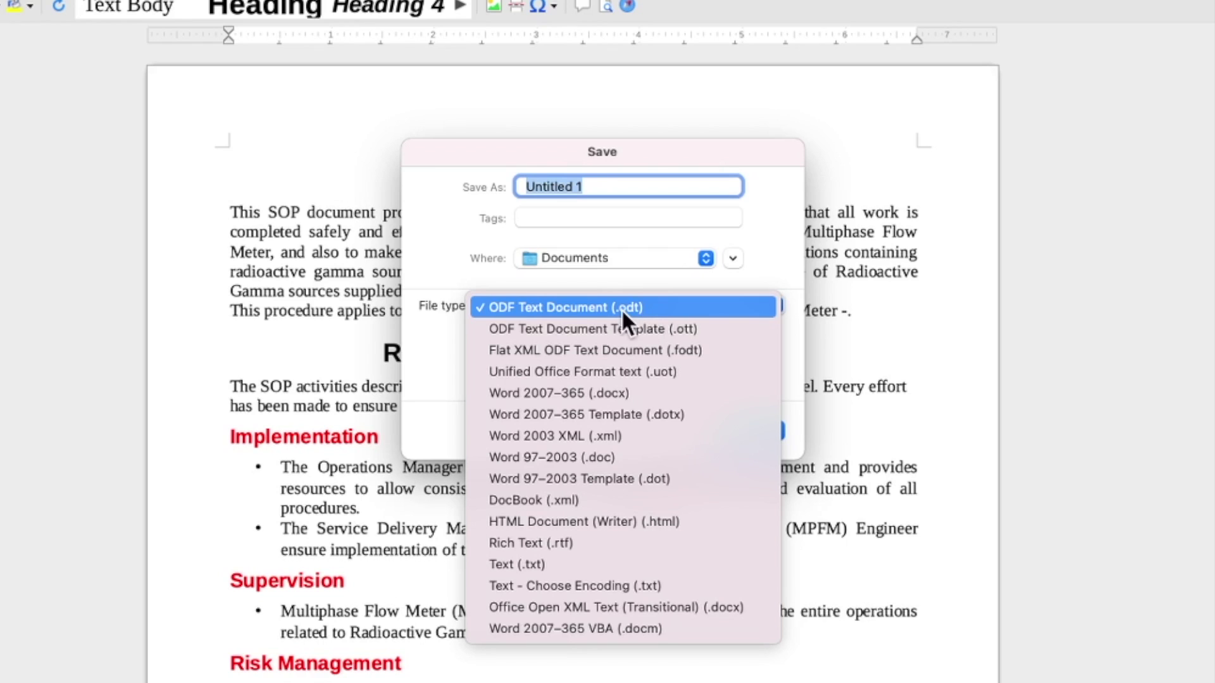
click(777, 281)
key(BackSpace)
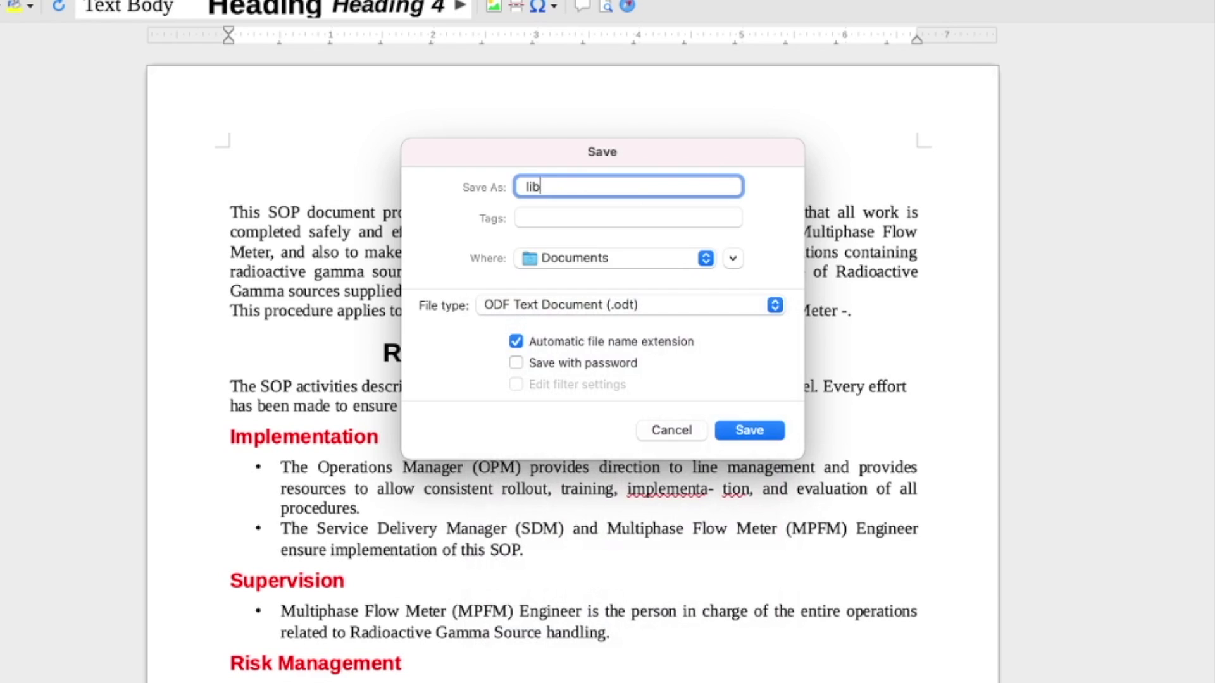
text(libreofficedoc)
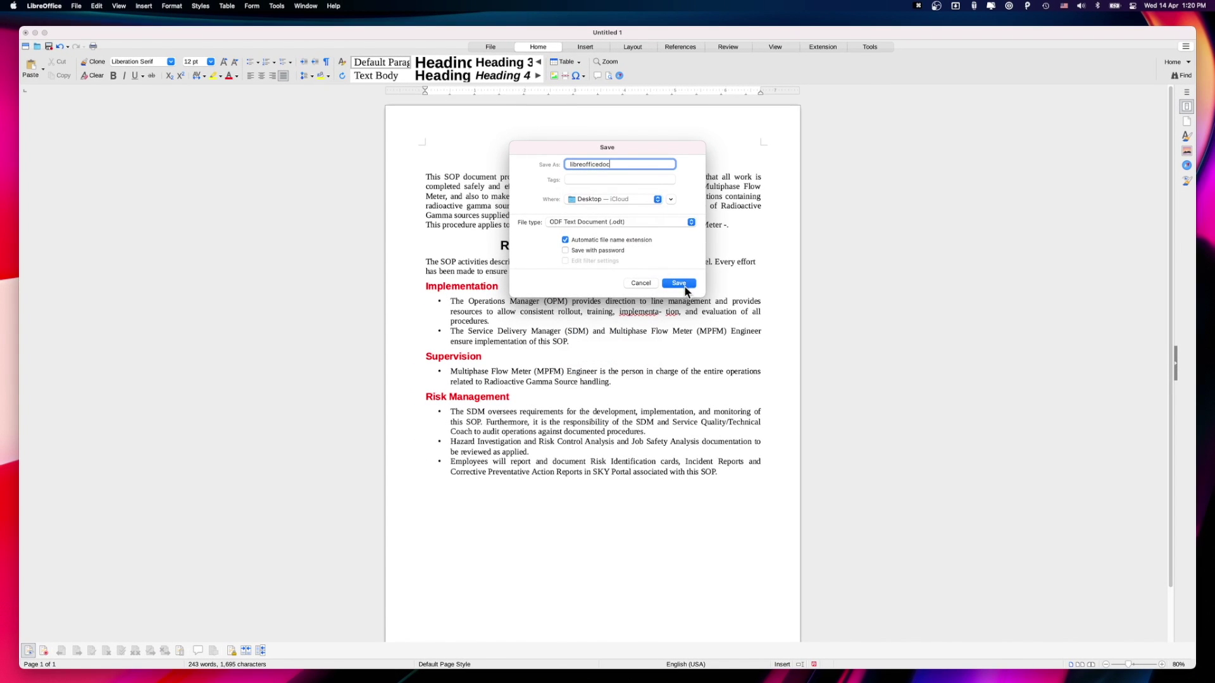
click(677, 284)
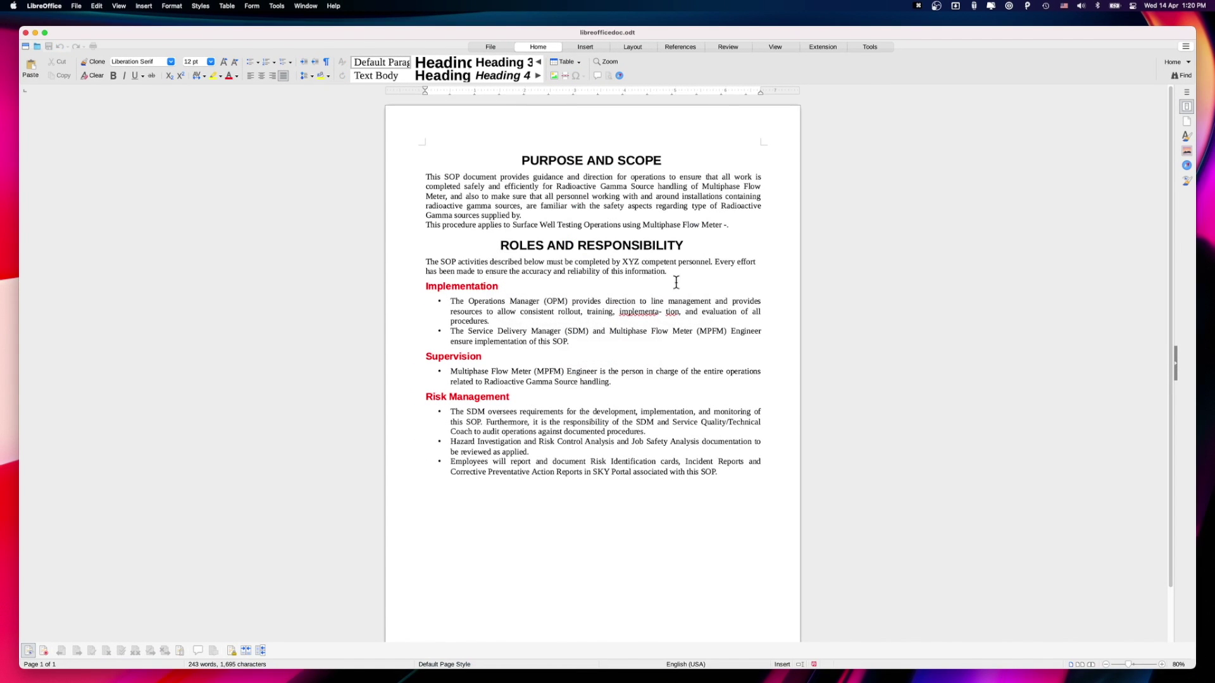
Switch to Finder, preview the saved libreofficedoc.odt on the Desktop, and return to the maximized Writer window.
click(307, 661)
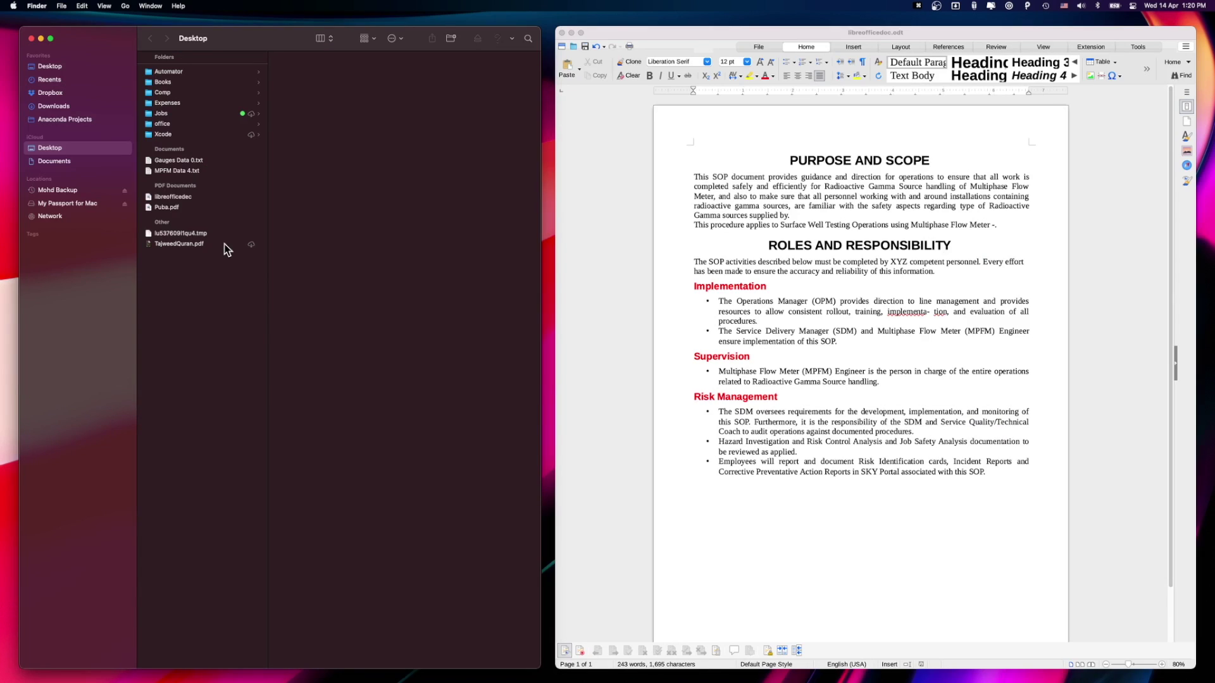
click(175, 172)
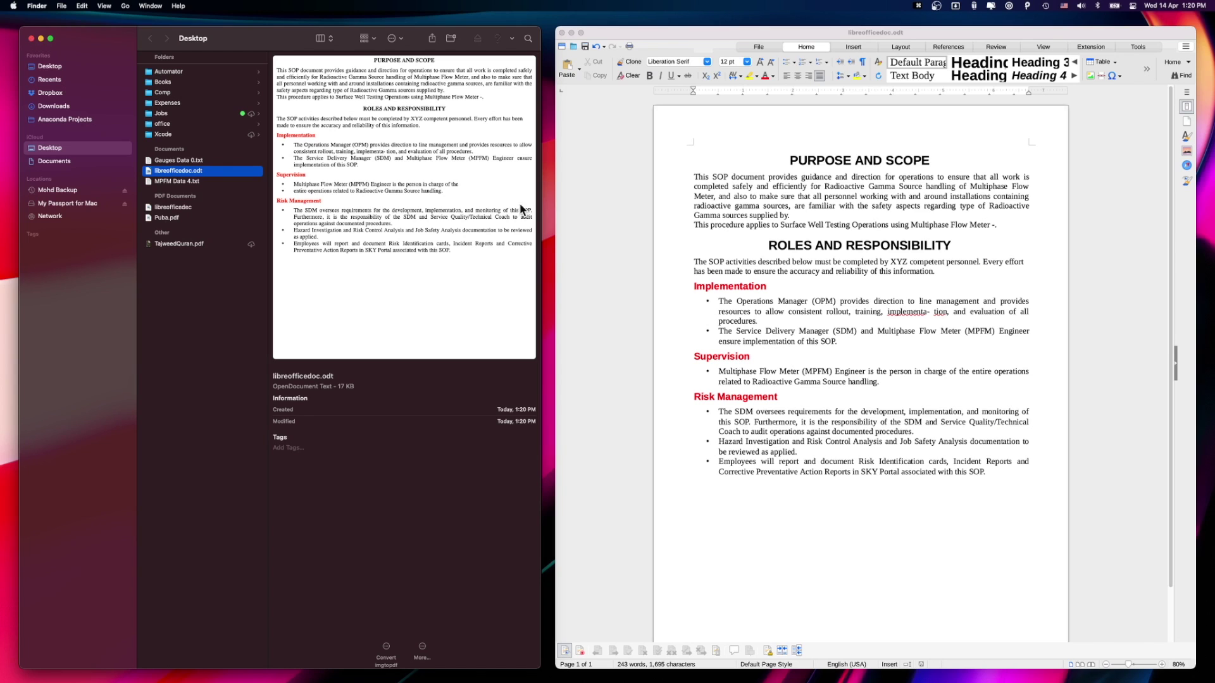
click(585, 195)
key(ctrl+alt+Return)
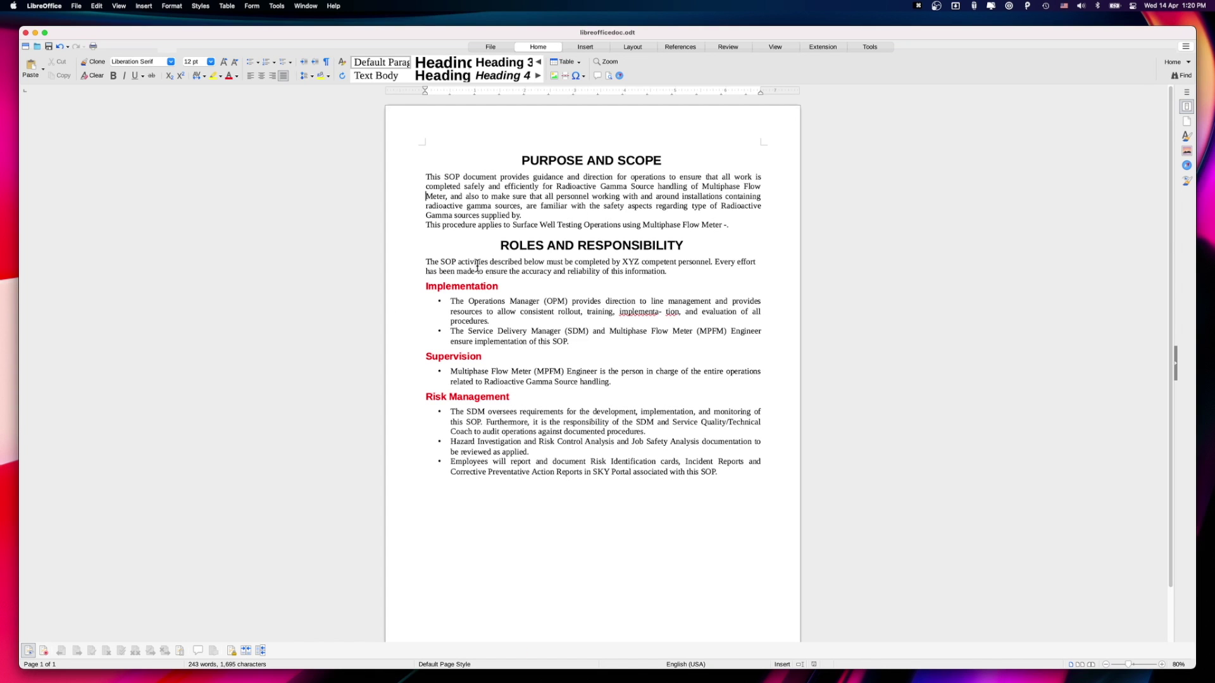
Save the document on the Desktop as libreofficedoc_toMS_office in Word 2007–365 (.docx) format, keeping the Word format.
click(76, 6)
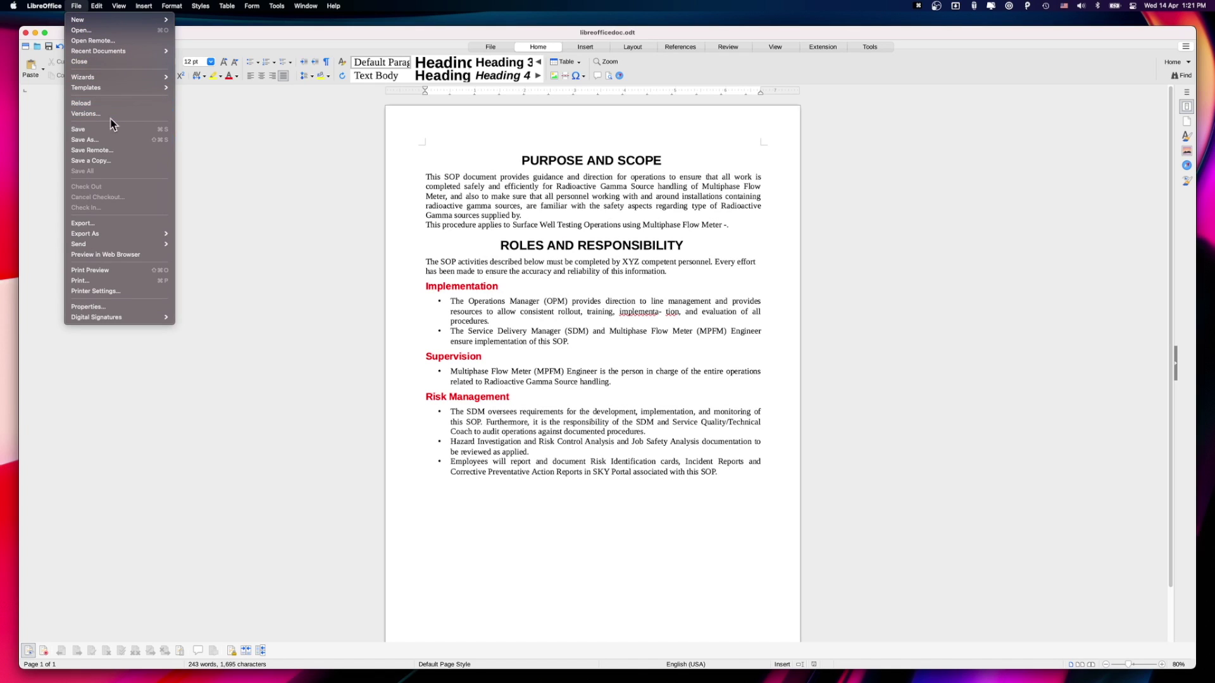
click(95, 140)
click(620, 224)
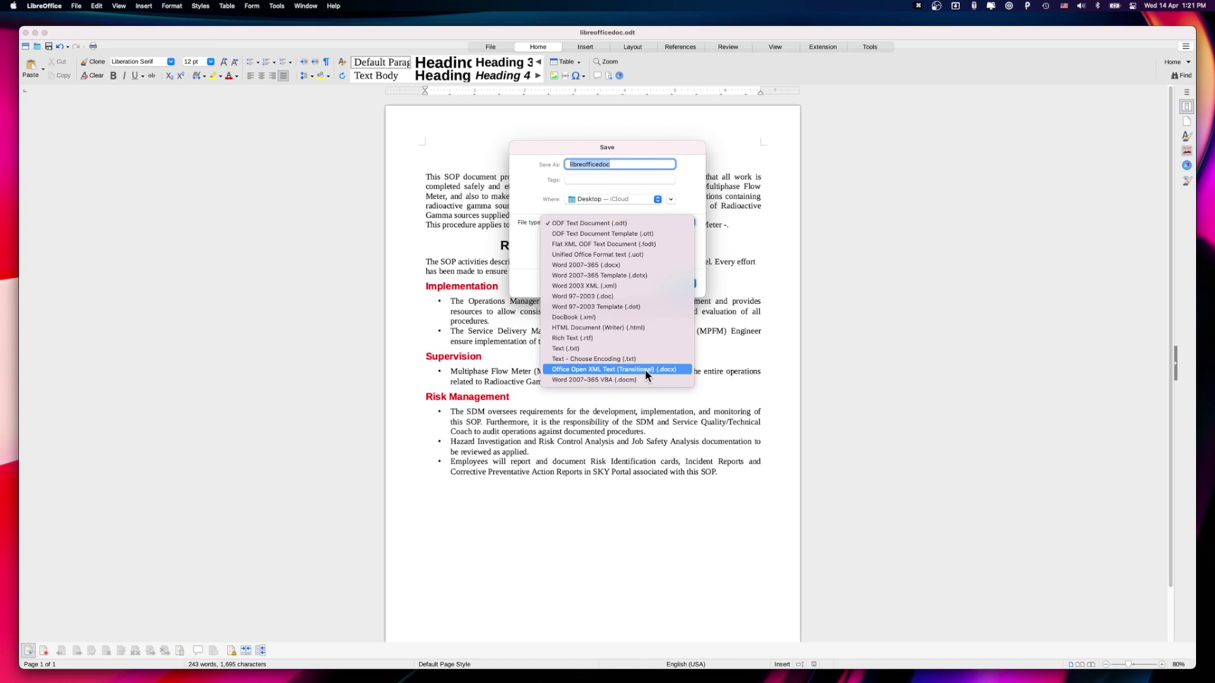
click(652, 266)
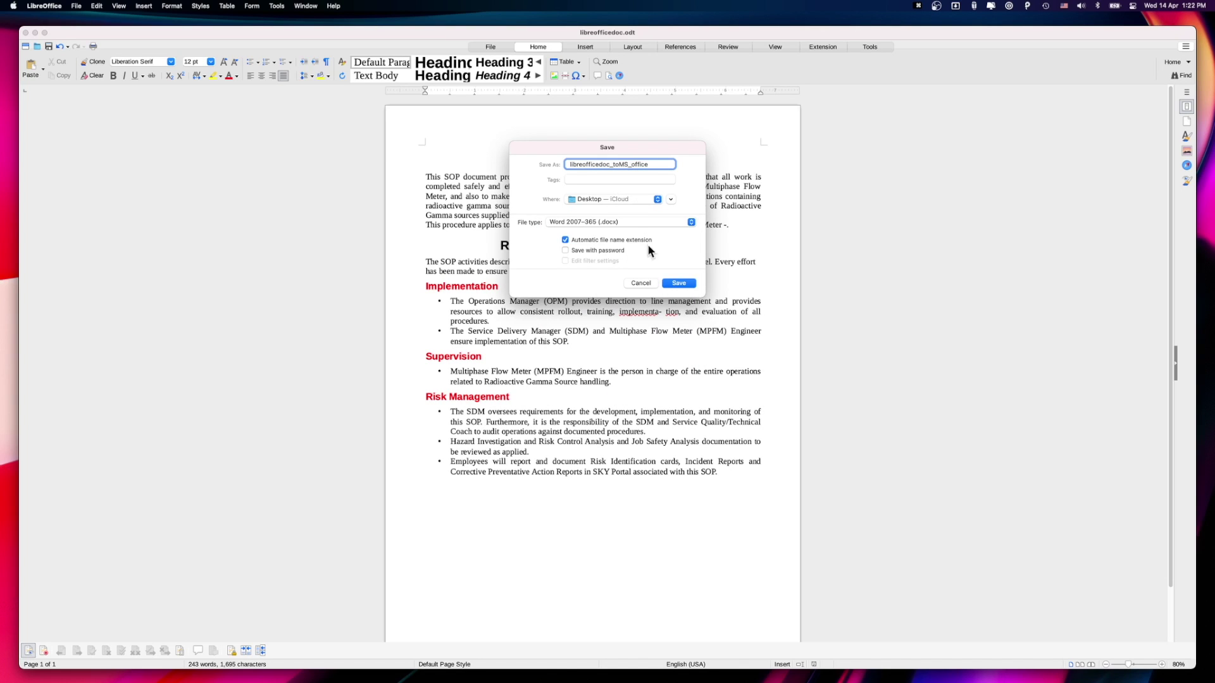
click(678, 284)
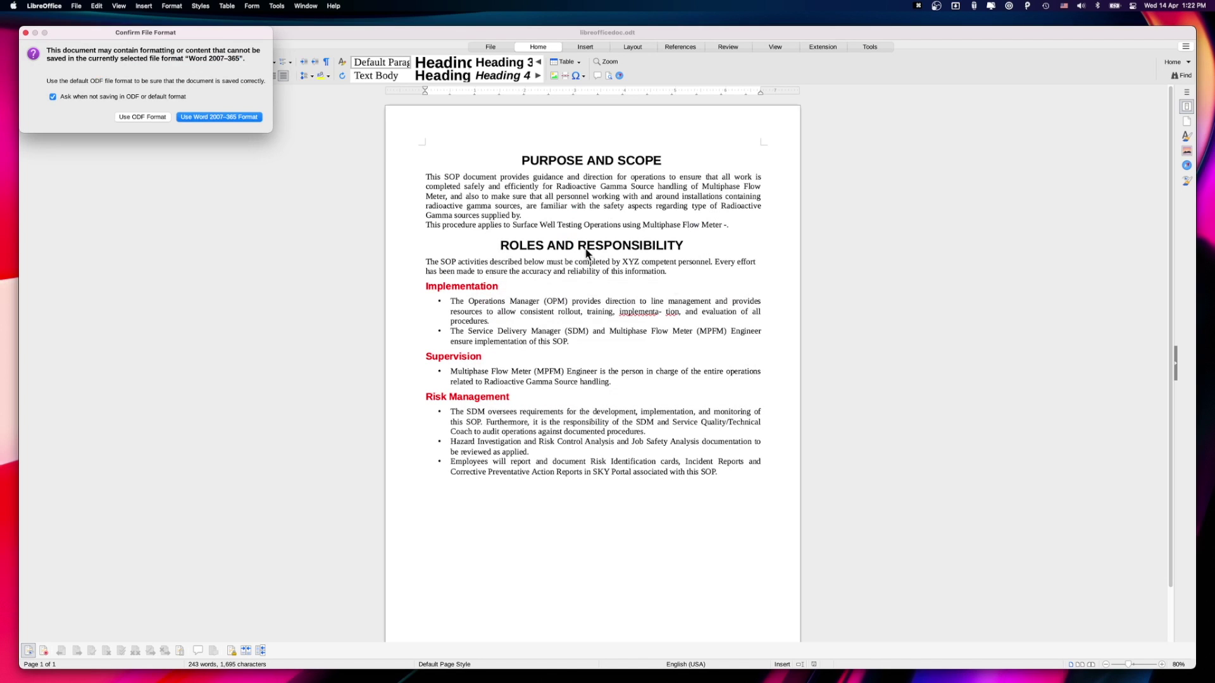
click(214, 117)
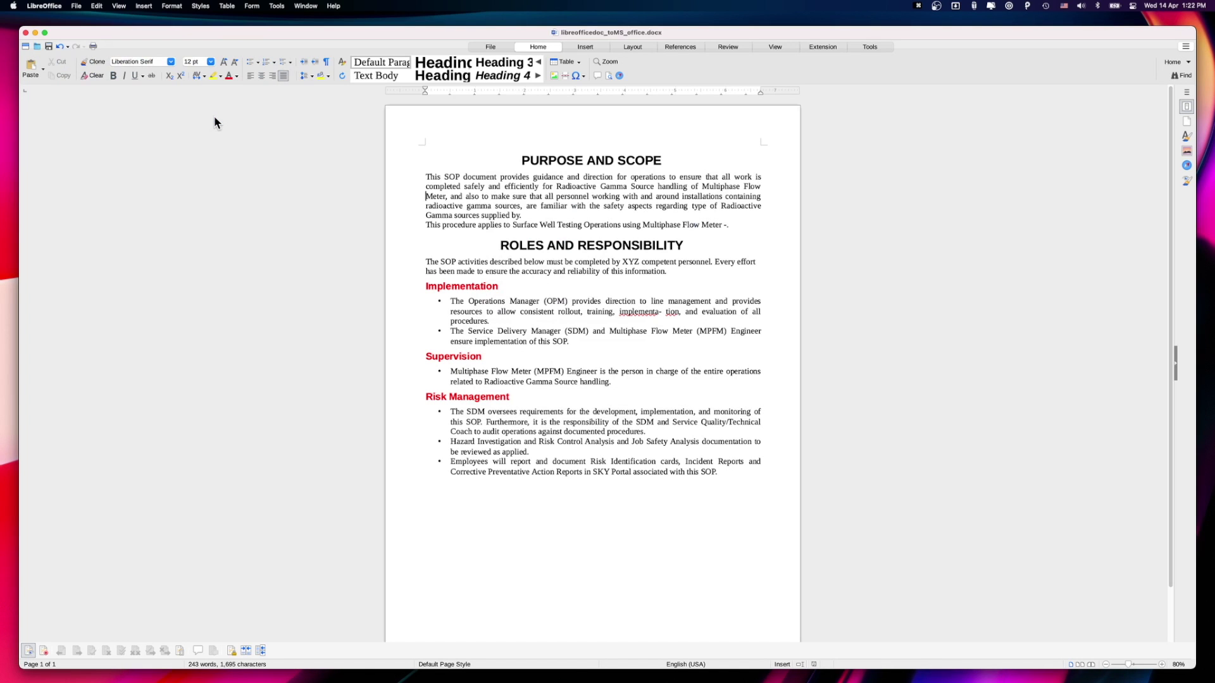
Switch to Finder, open libreofficedoc_toMS_office.docx from the Desktop in Microsoft Word, and place it beside the Writer window.
key(ctrl+alt+Right)
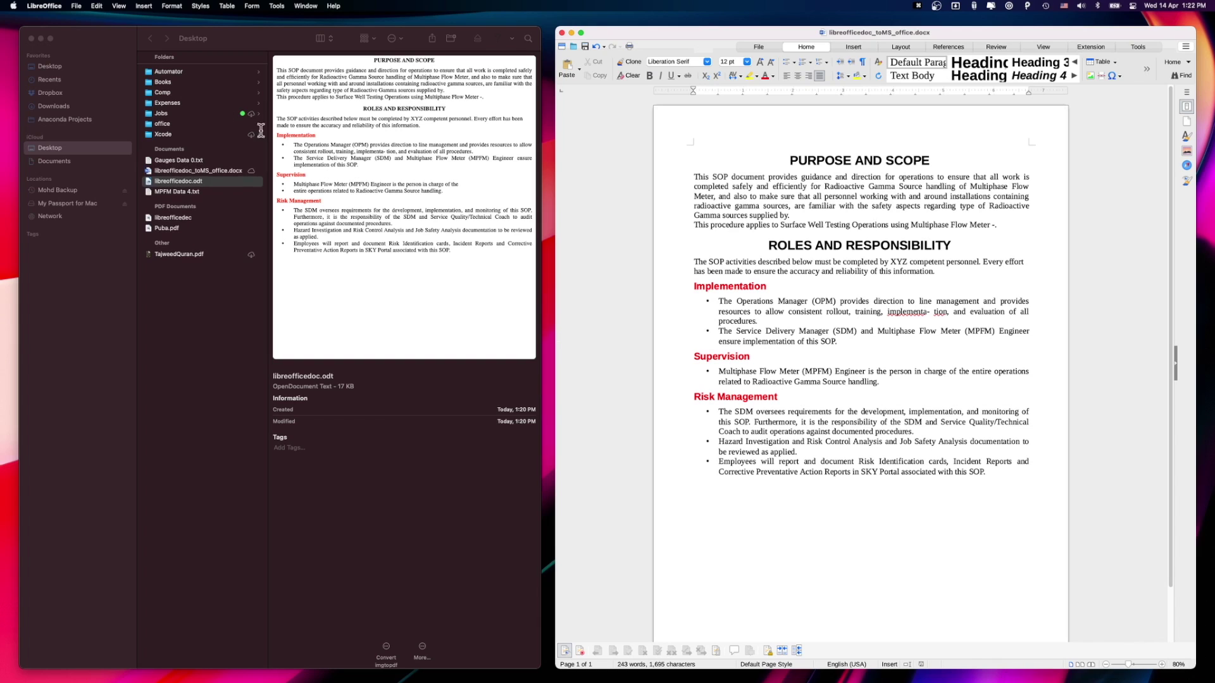
click(168, 180)
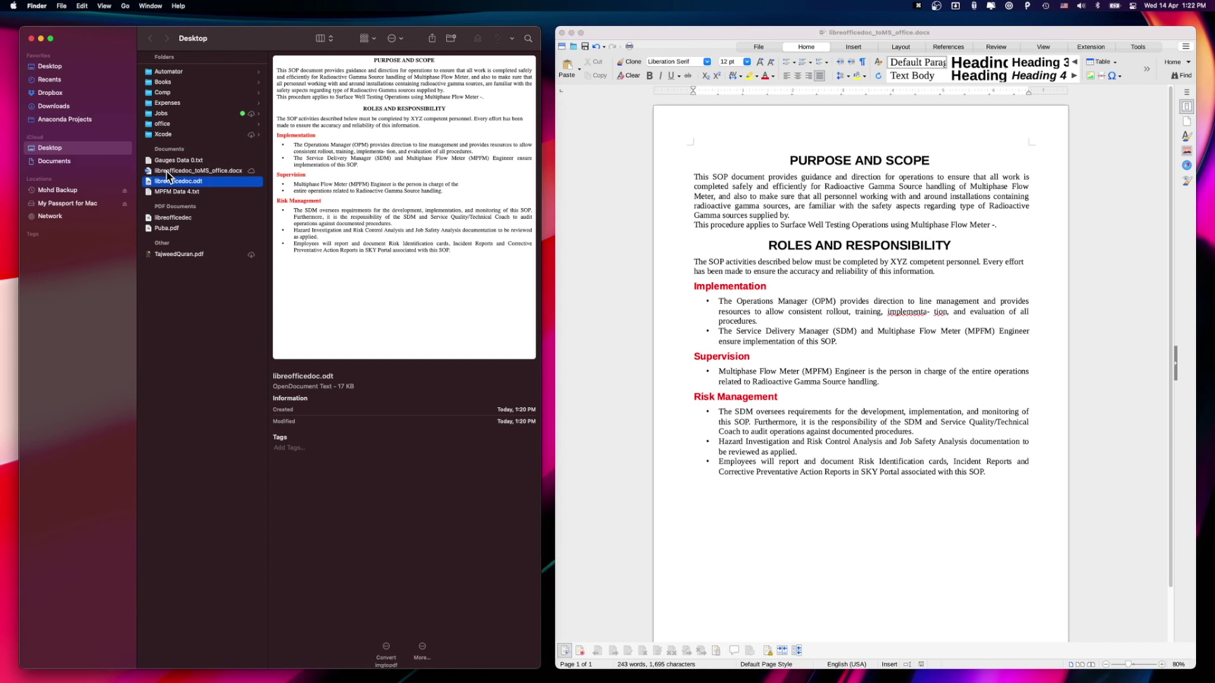
click(204, 171)
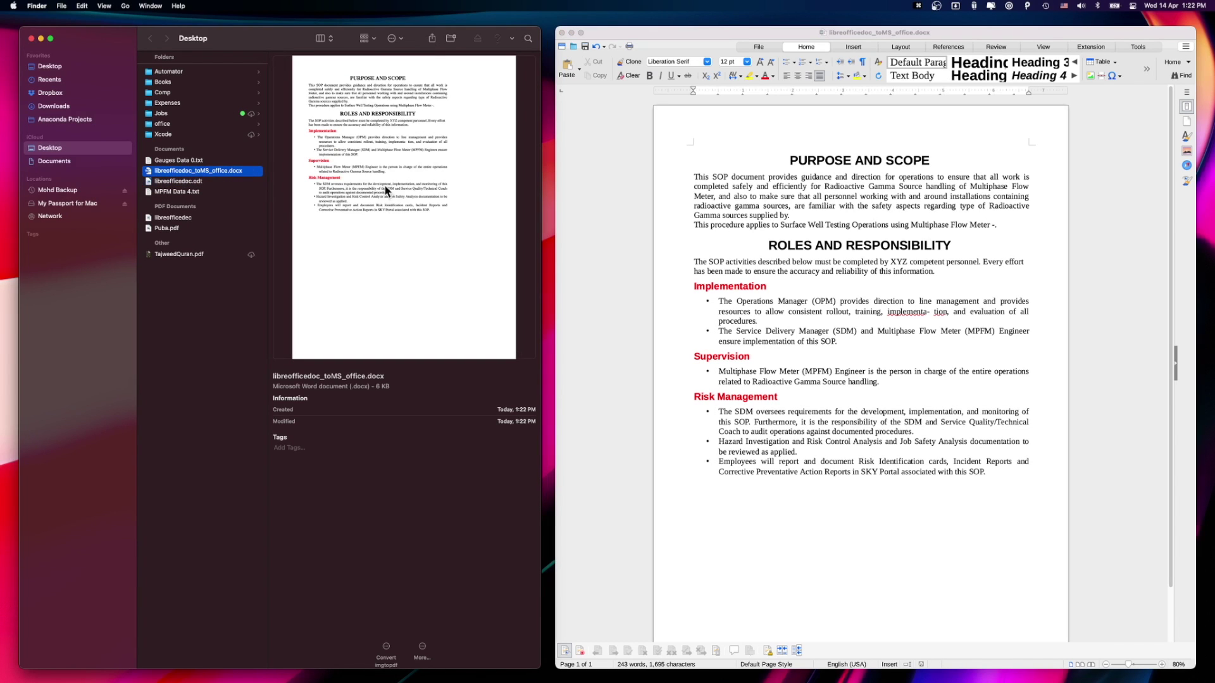
double_click(193, 172)
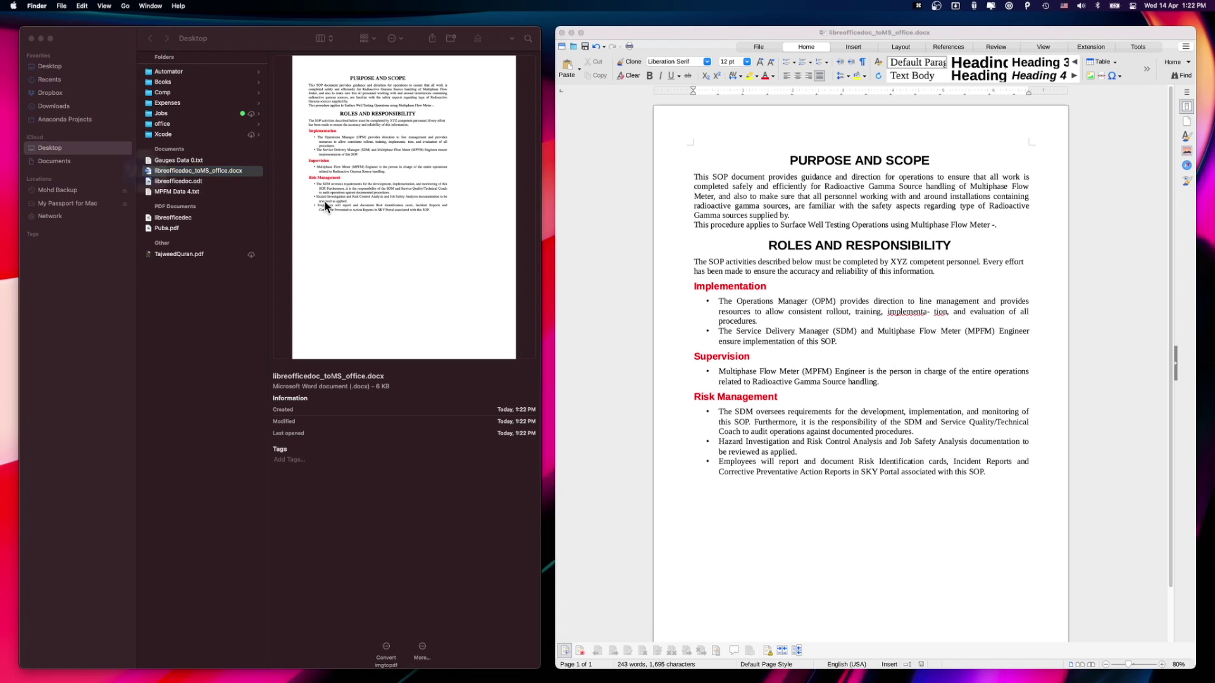
click(31, 39)
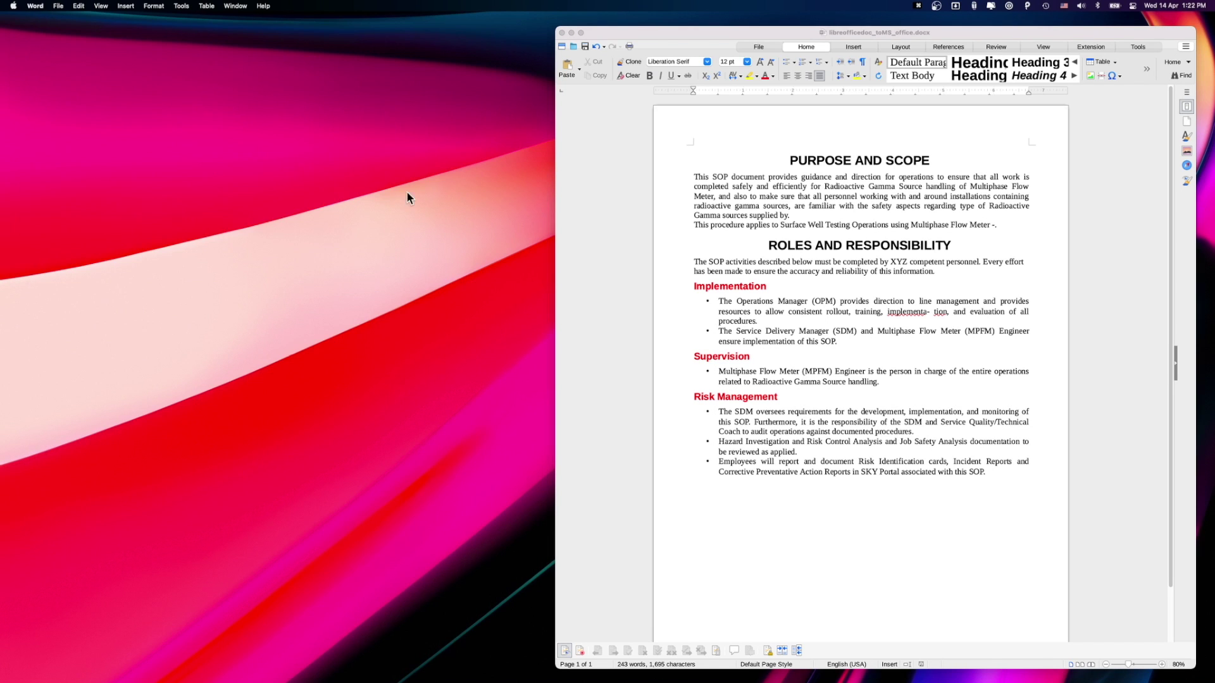
mouse_move(730, 661)
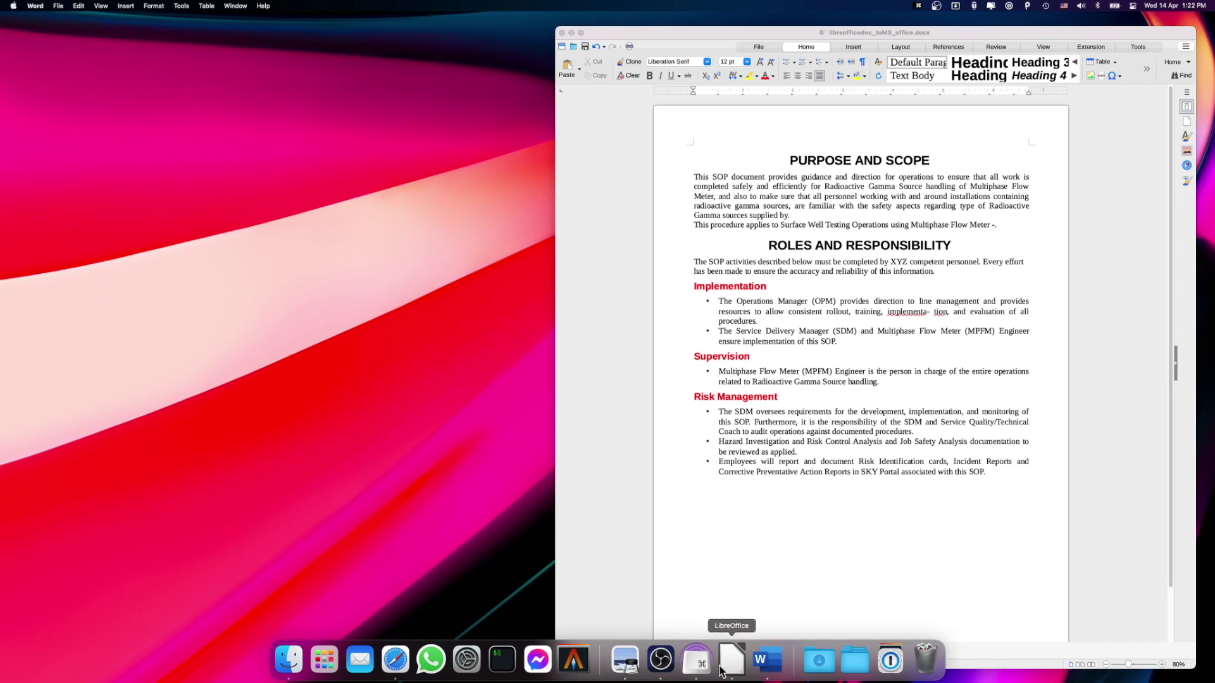
click(766, 663)
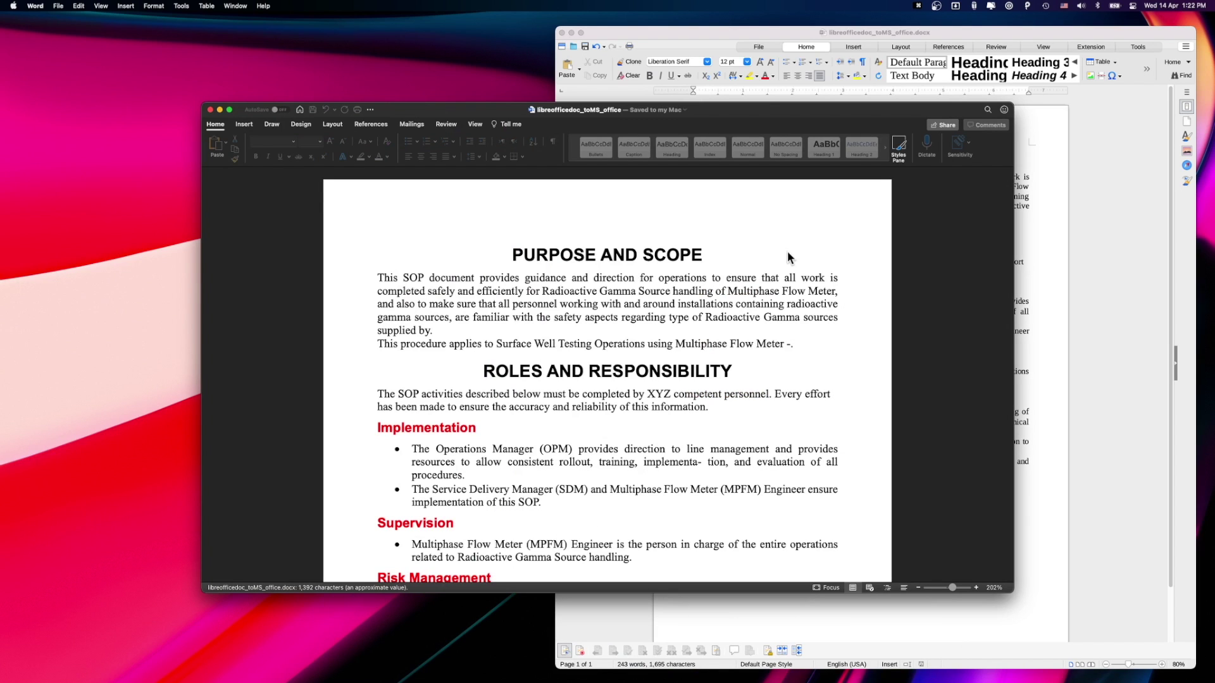
key(ctrl+alt+Left)
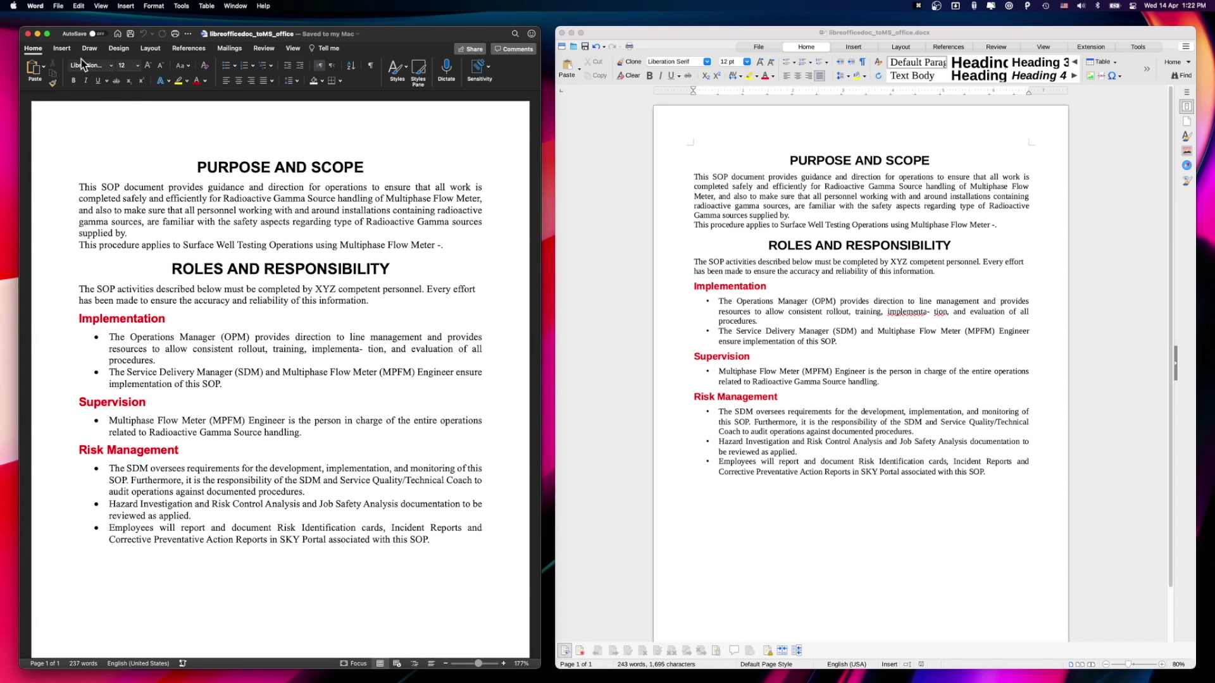
Examine the PURPOSE AND SCOPE heading's formatting and the page layout of the document in Word.
click(111, 163)
click(34, 50)
click(33, 50)
double_click(225, 167)
scroll(238, 235, down, 3)
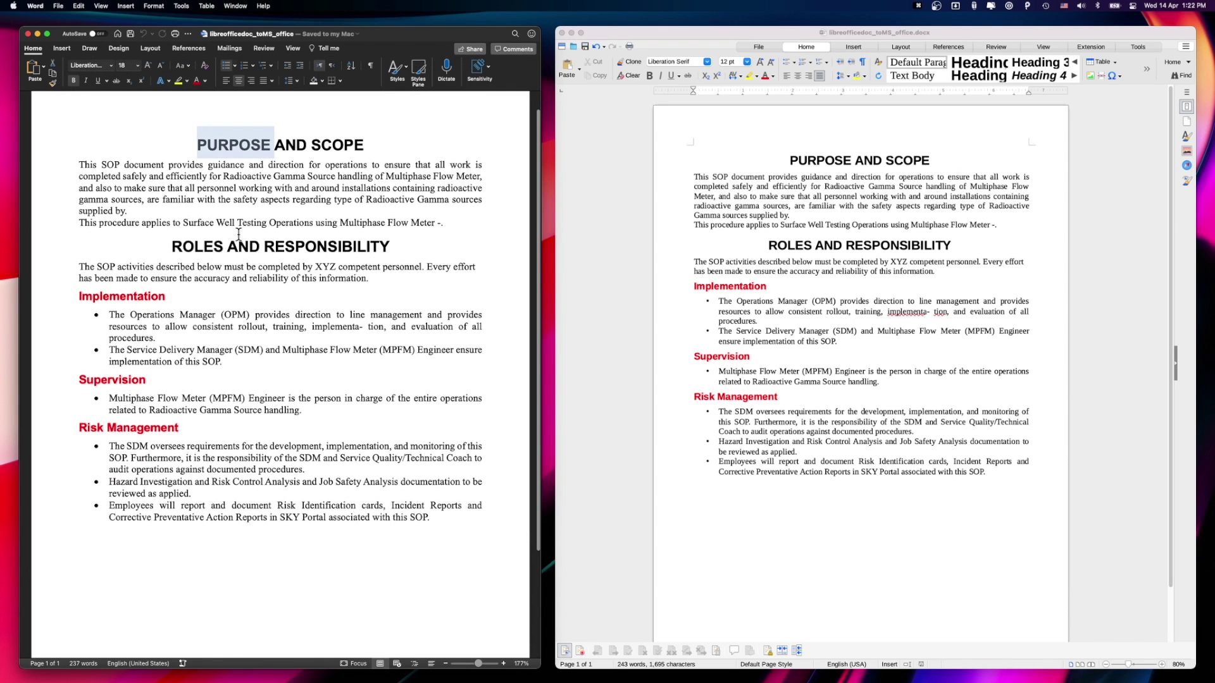
scroll(241, 234, up, 3)
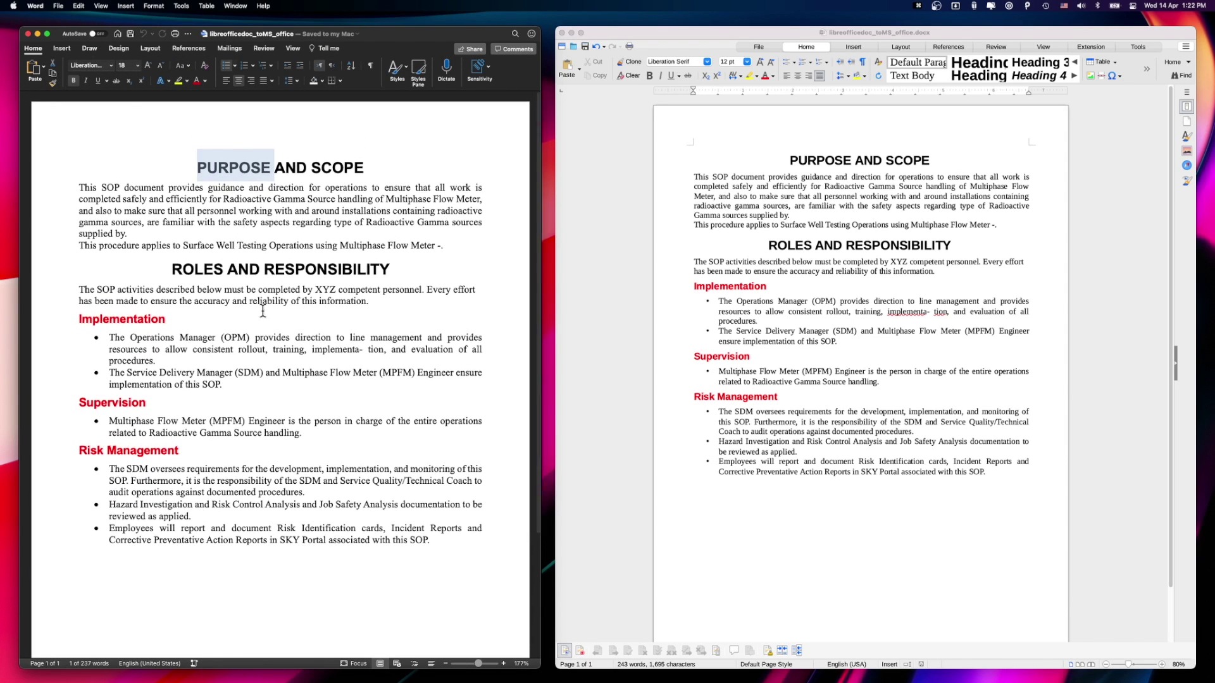
Back in Writer, correct "implementa- tion" to "implementation" in the first Implementation bullet and close the document, saving the changes.
click(859, 313)
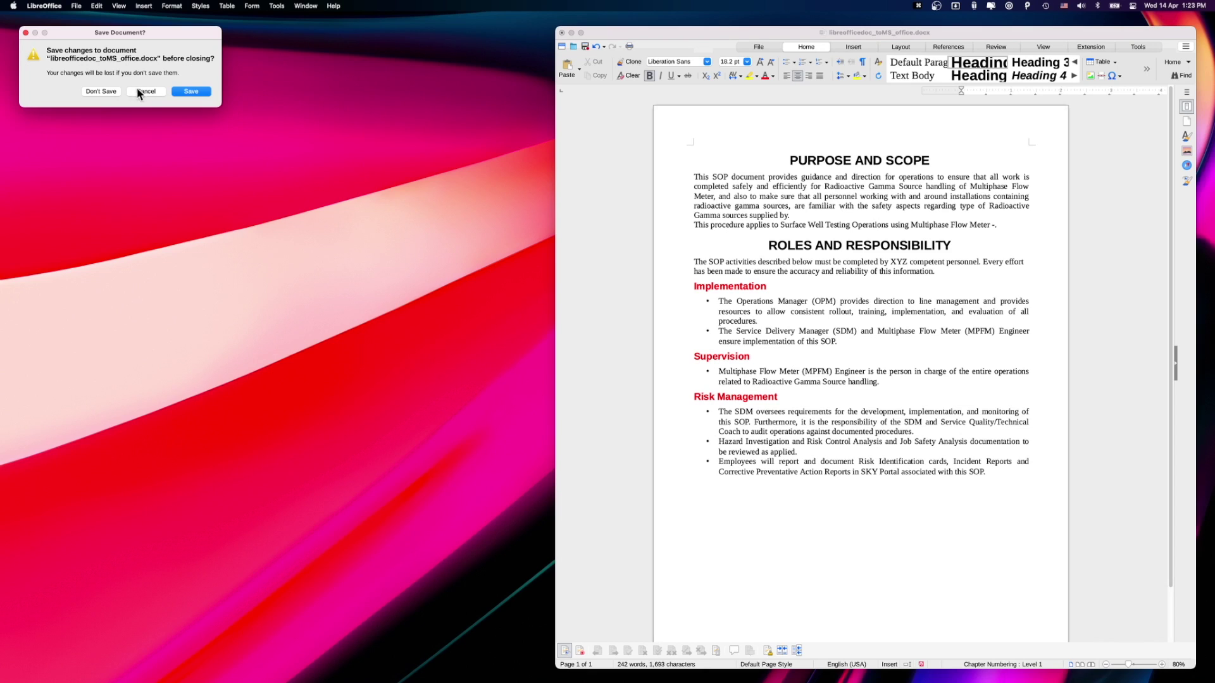
click(189, 91)
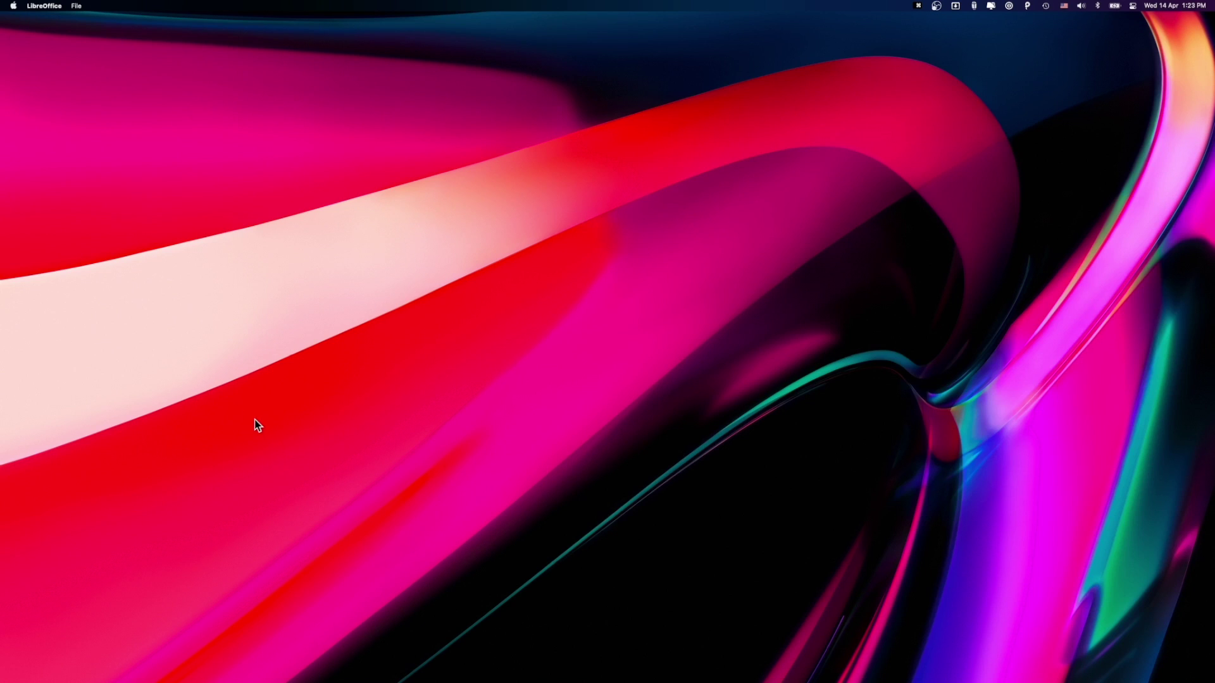
Switch to Finder and open script.docx from the Desktop's office folder in LibreOffice.
click(289, 660)
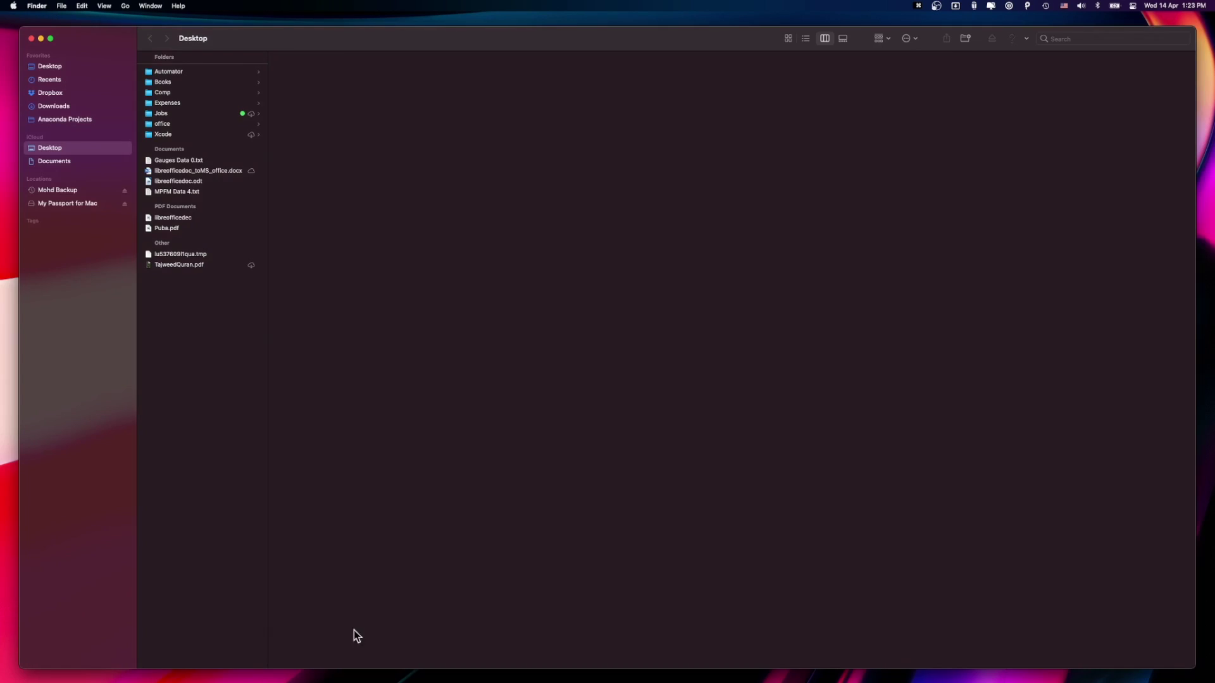
click(193, 181)
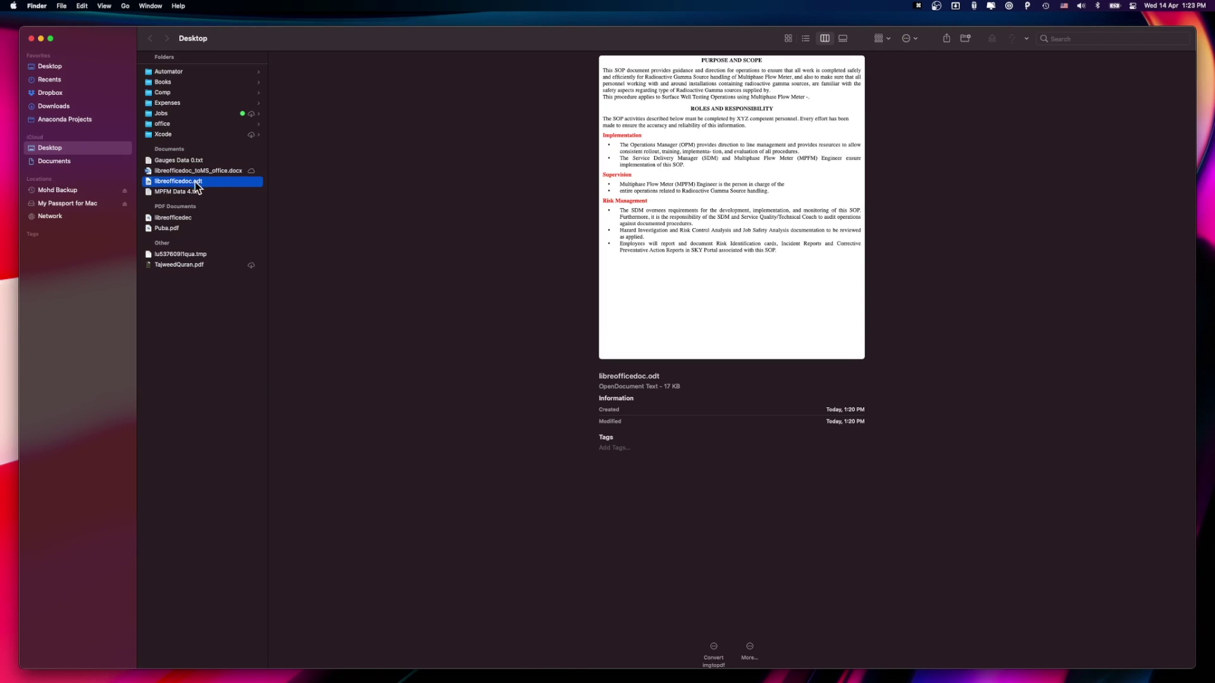
click(171, 124)
click(306, 73)
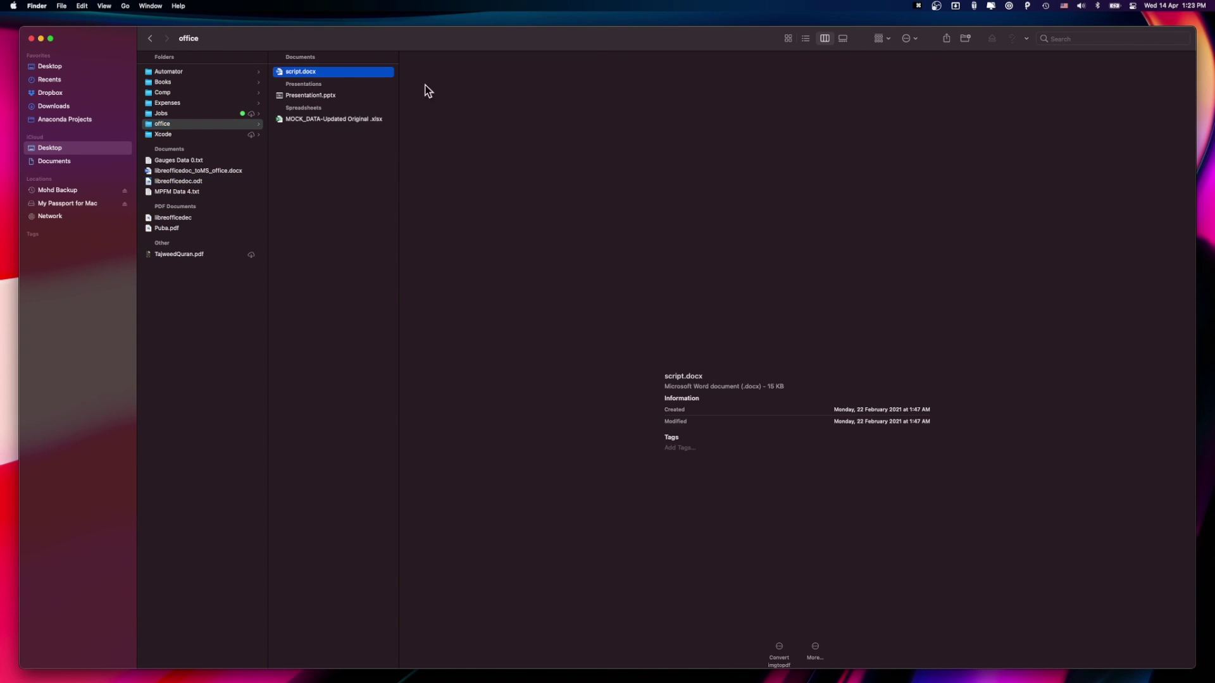
right_click(318, 74)
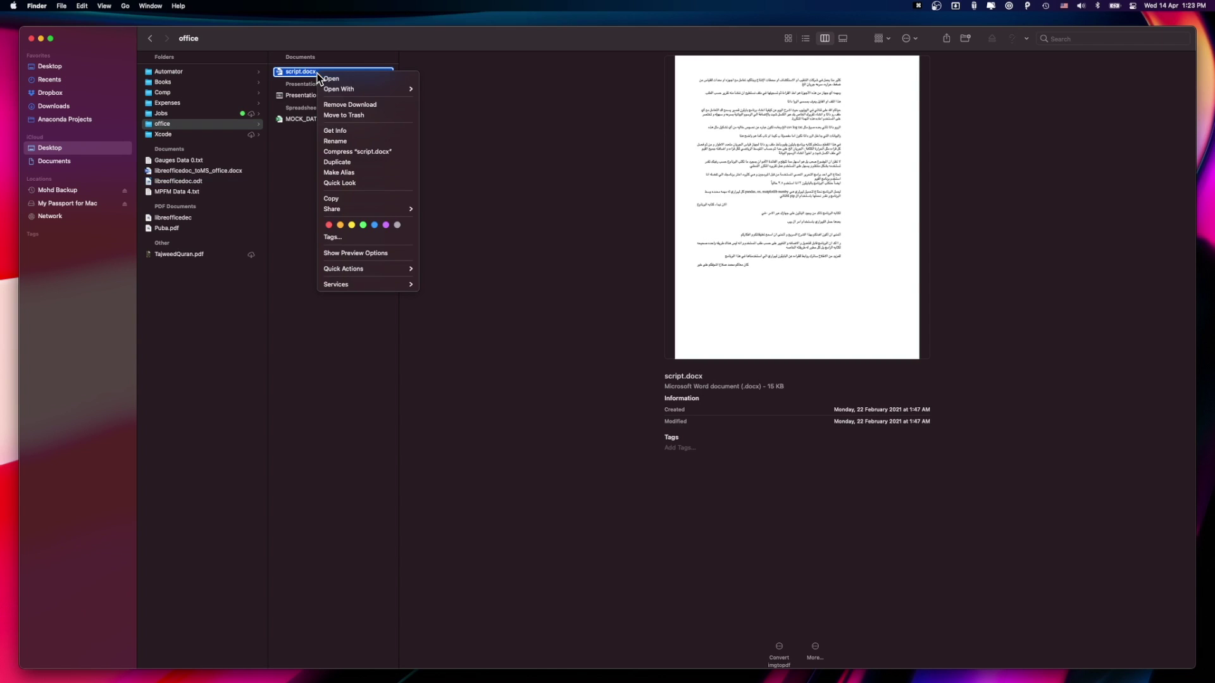
mouse_move(373, 88)
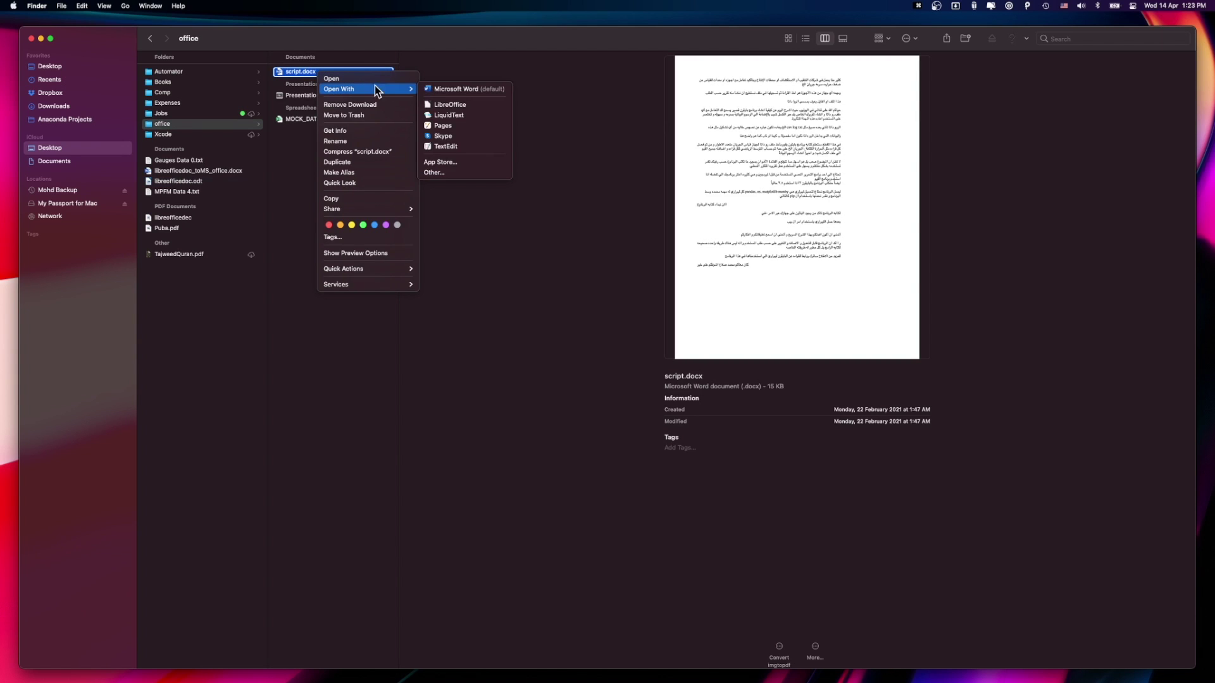
click(475, 107)
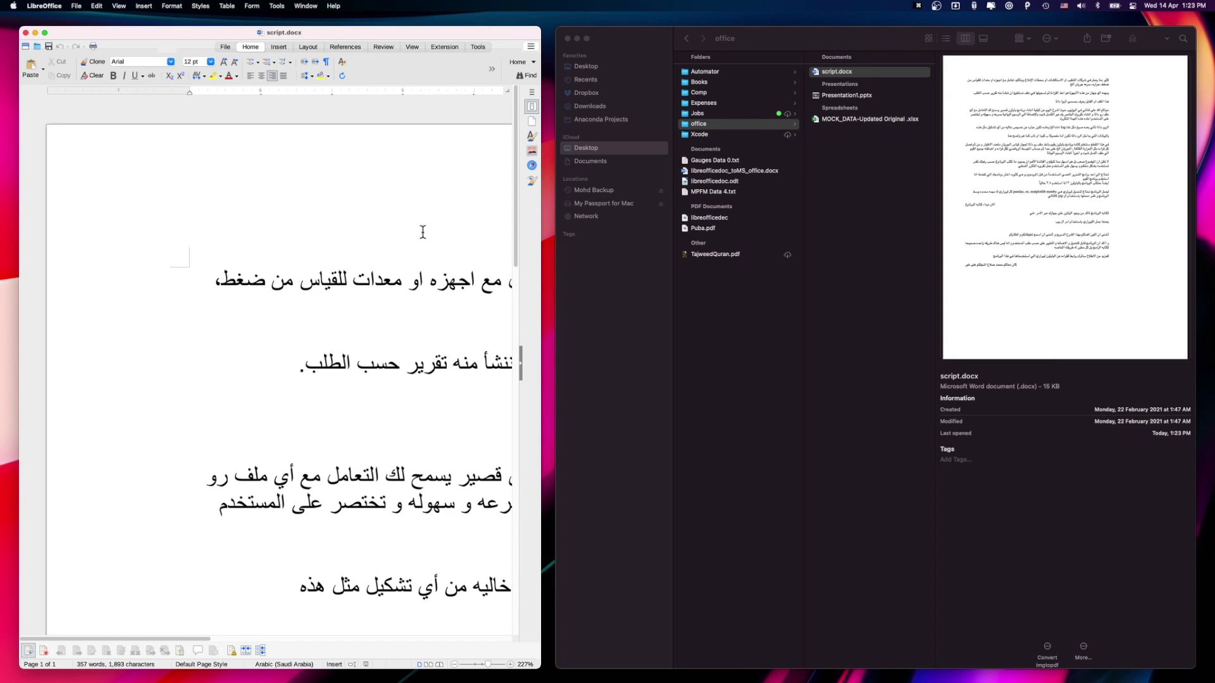
Insert the line "الكتابه بالعربيه ببرنامج اليبري اوفيس" below the third paragraph, set off by blank lines, and color its text red.
key(ctrl+alt+Return)
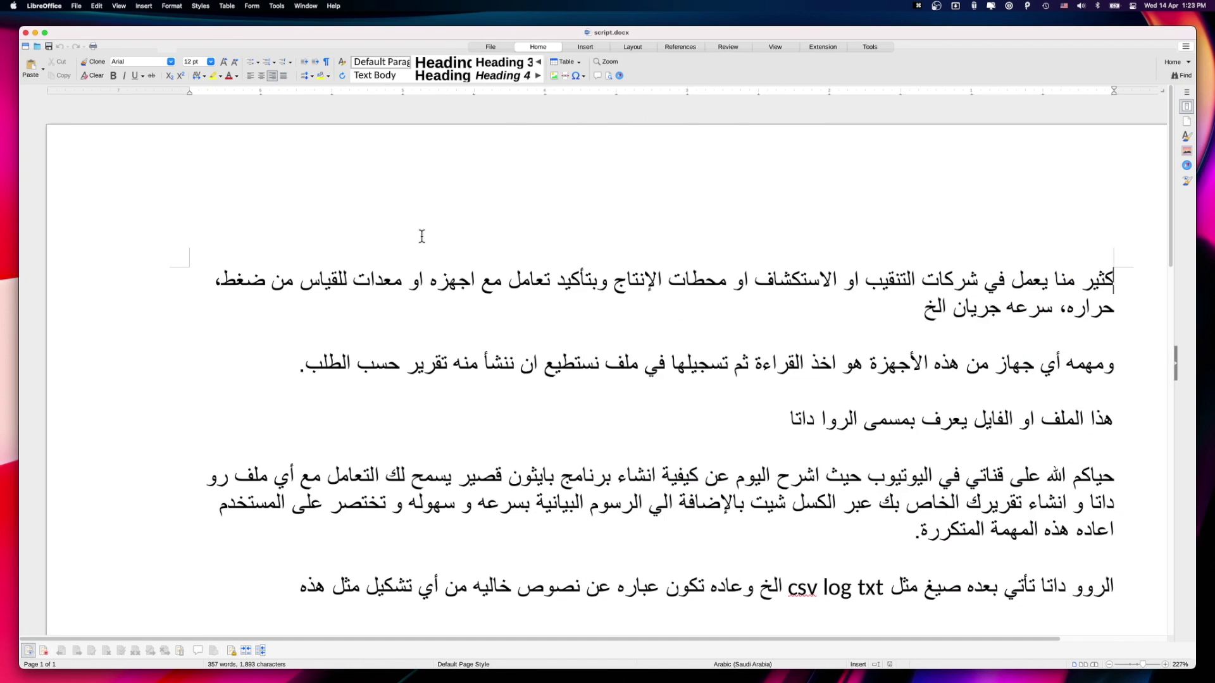
scroll(422, 236, down, 3)
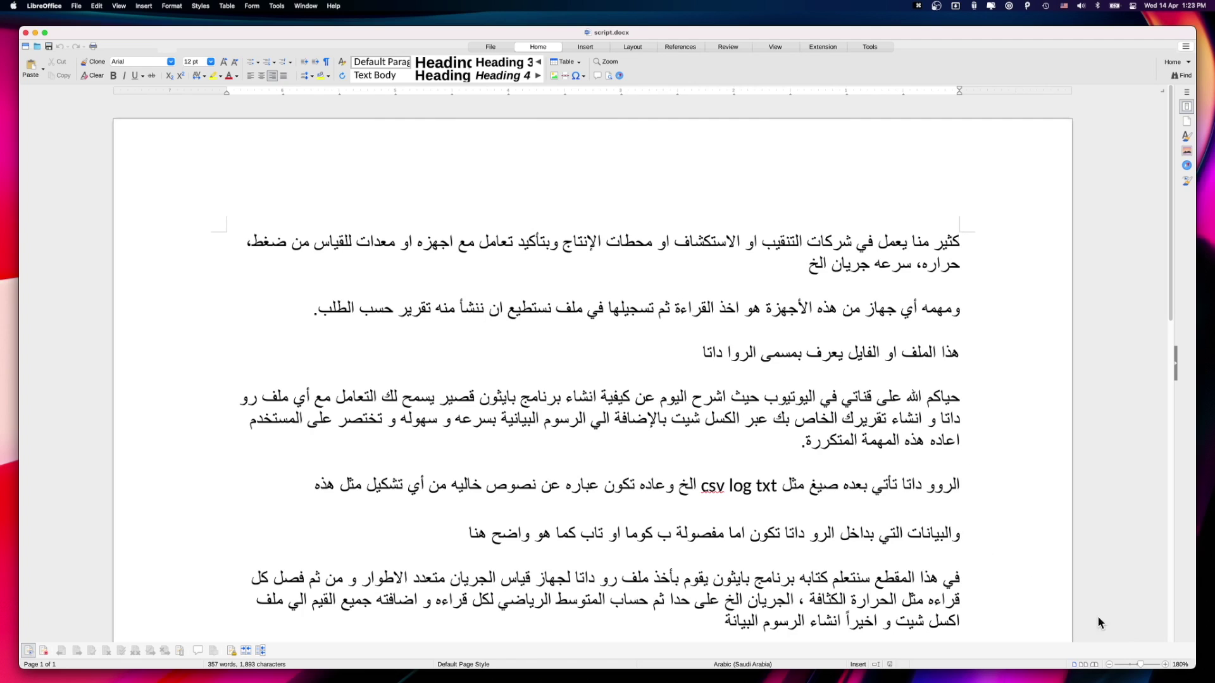
click(1132, 664)
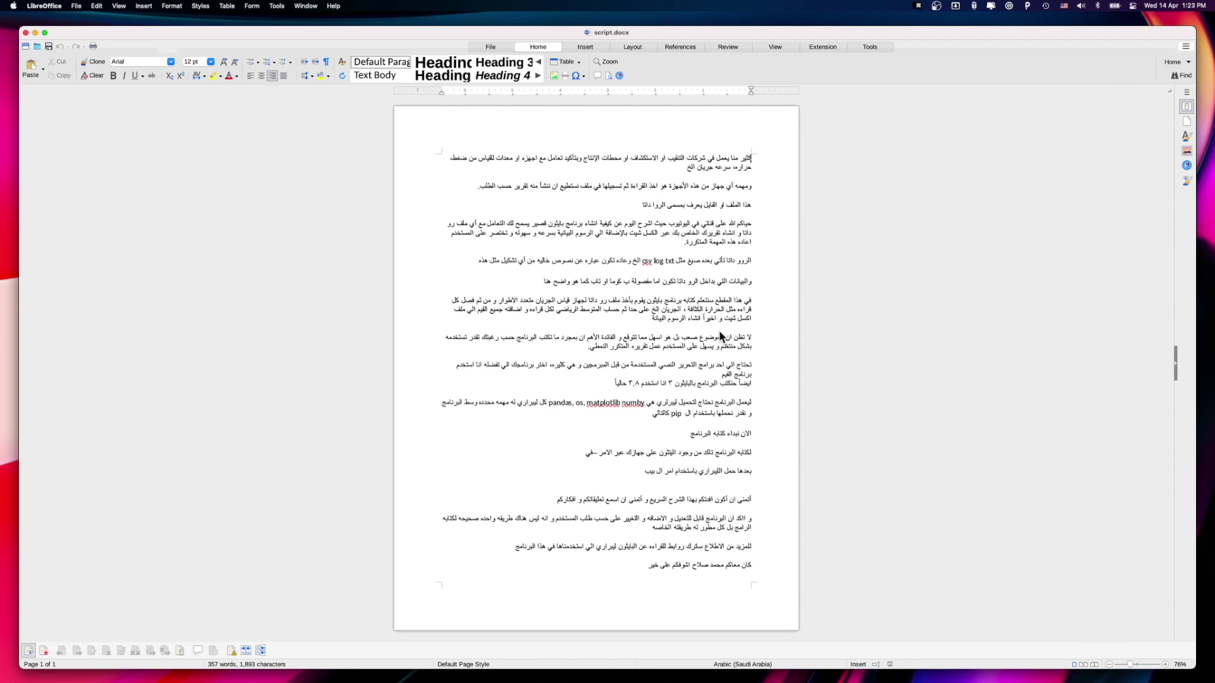
double_click(664, 186)
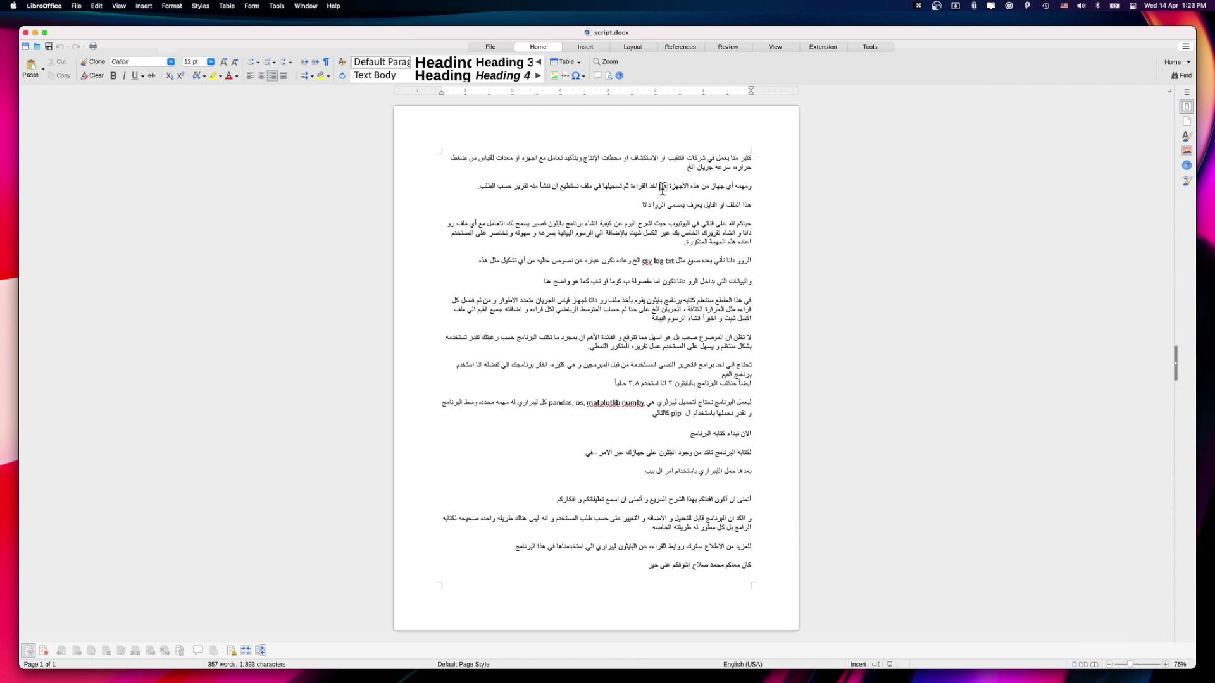
click(638, 204)
key(Return)
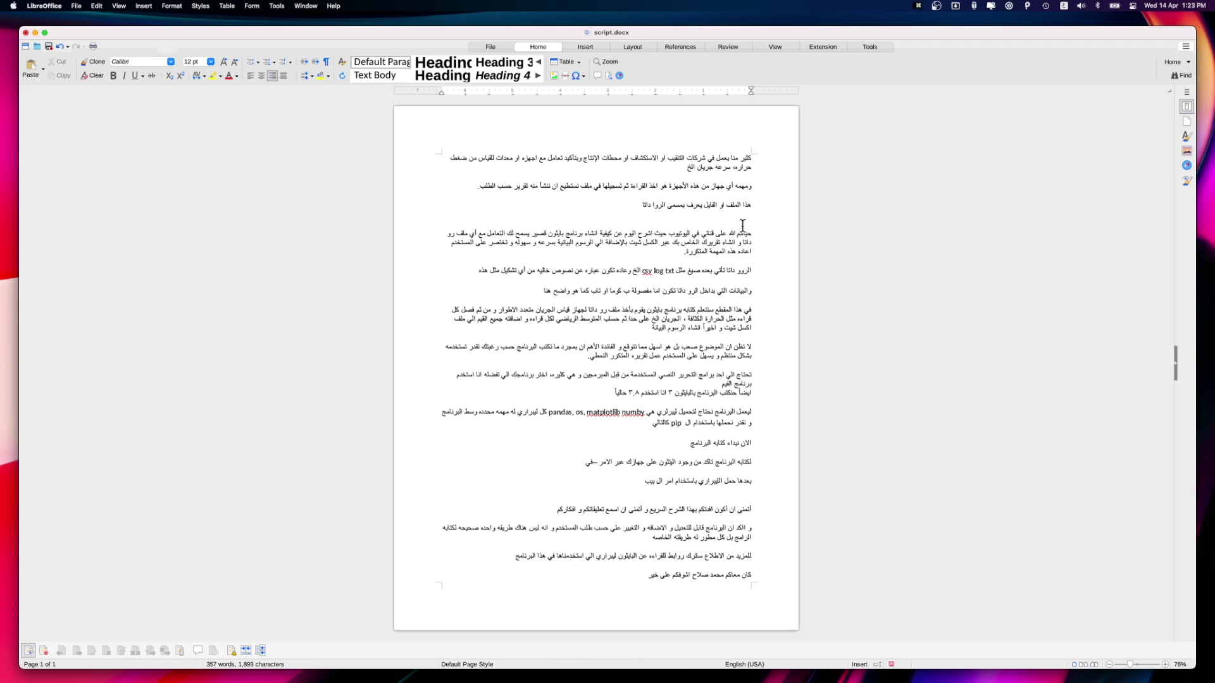
key(Return)
key(Return)
text(ال)
key(Return)
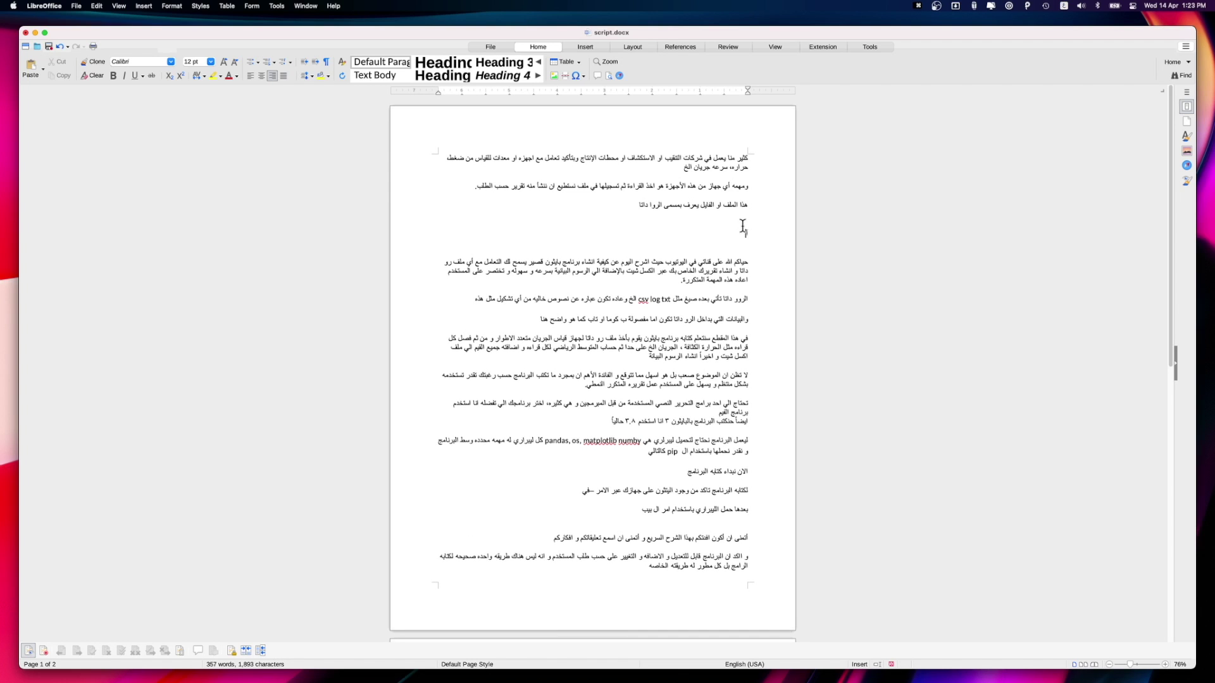
scroll(887, 201, up, 3)
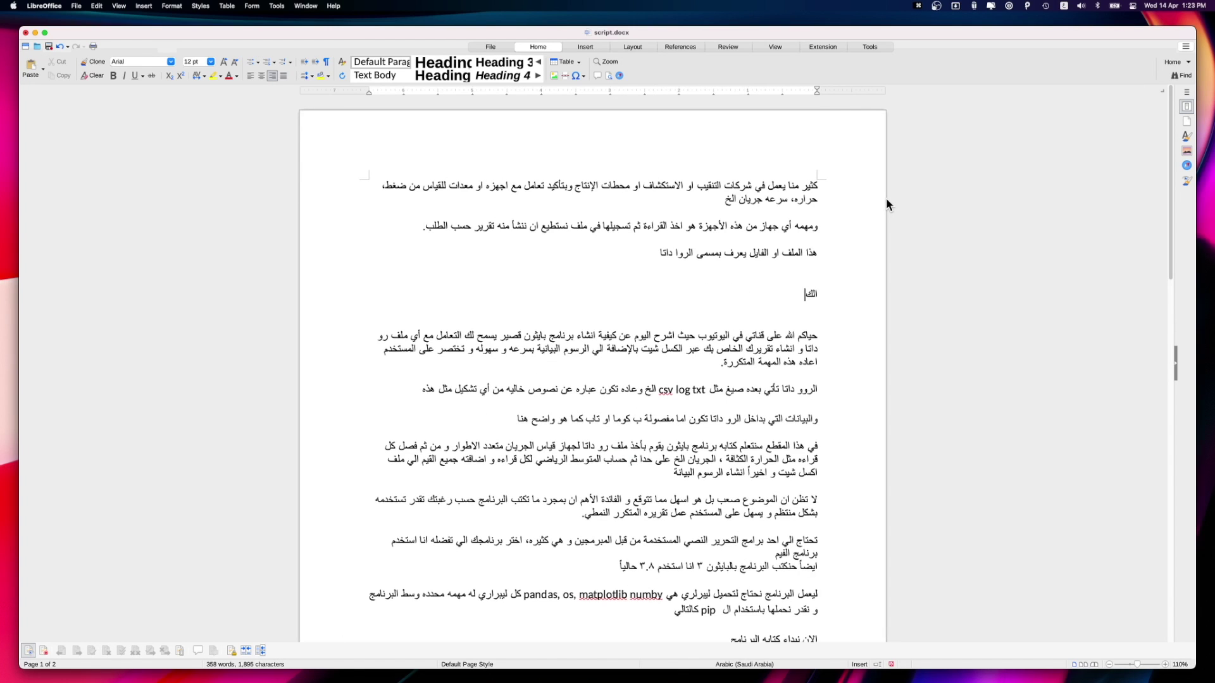
text(كتابه بالعربيه ببرنامج اليبري اوفيس)
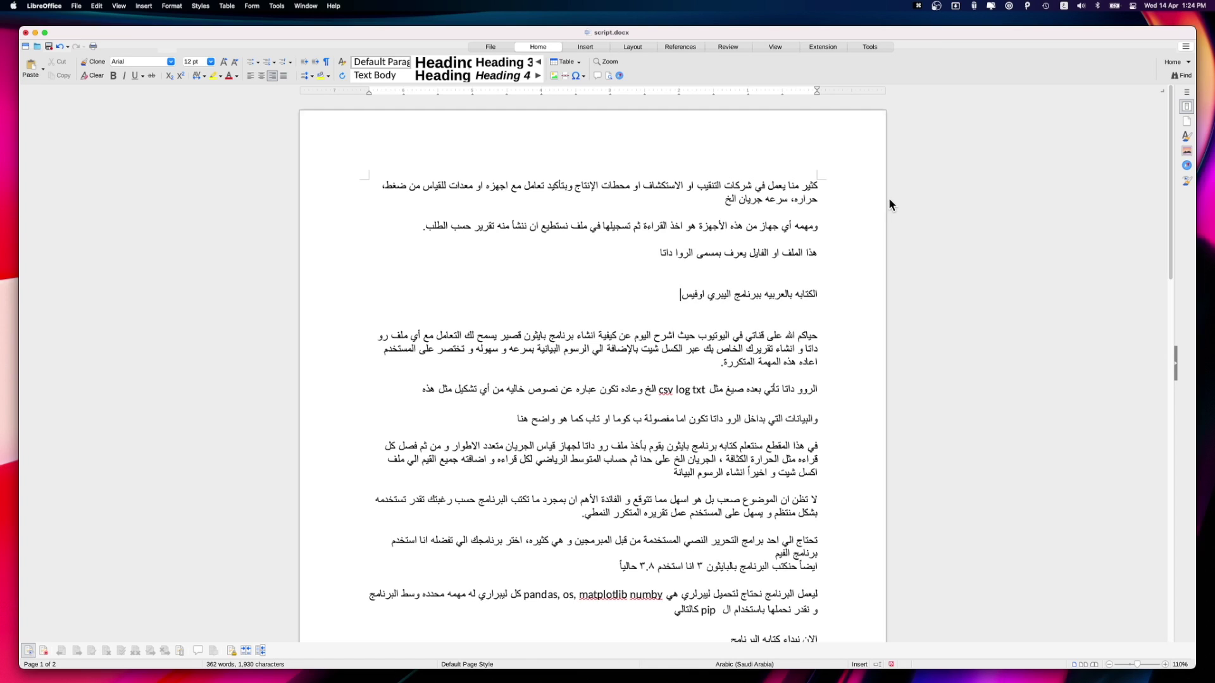
drag(687, 294, 825, 295)
click(232, 75)
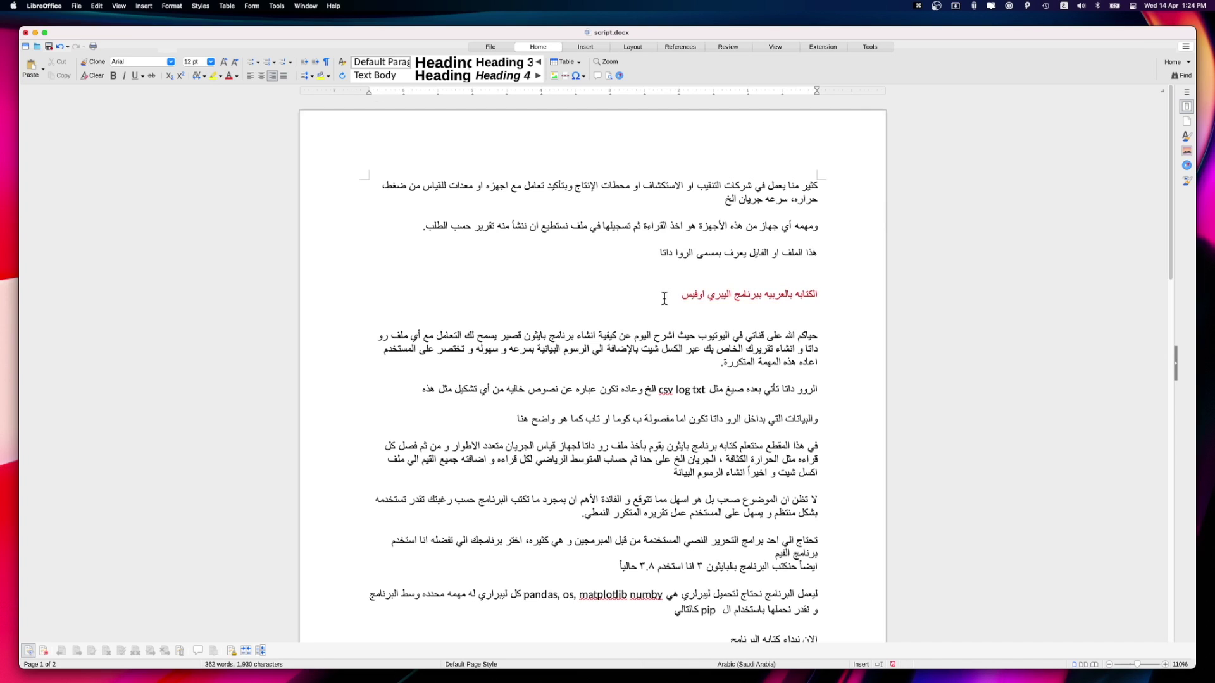
Close script.docx without saving the changes, and create a new Calc spreadsheet from the LibreOffice Start Center.
click(25, 33)
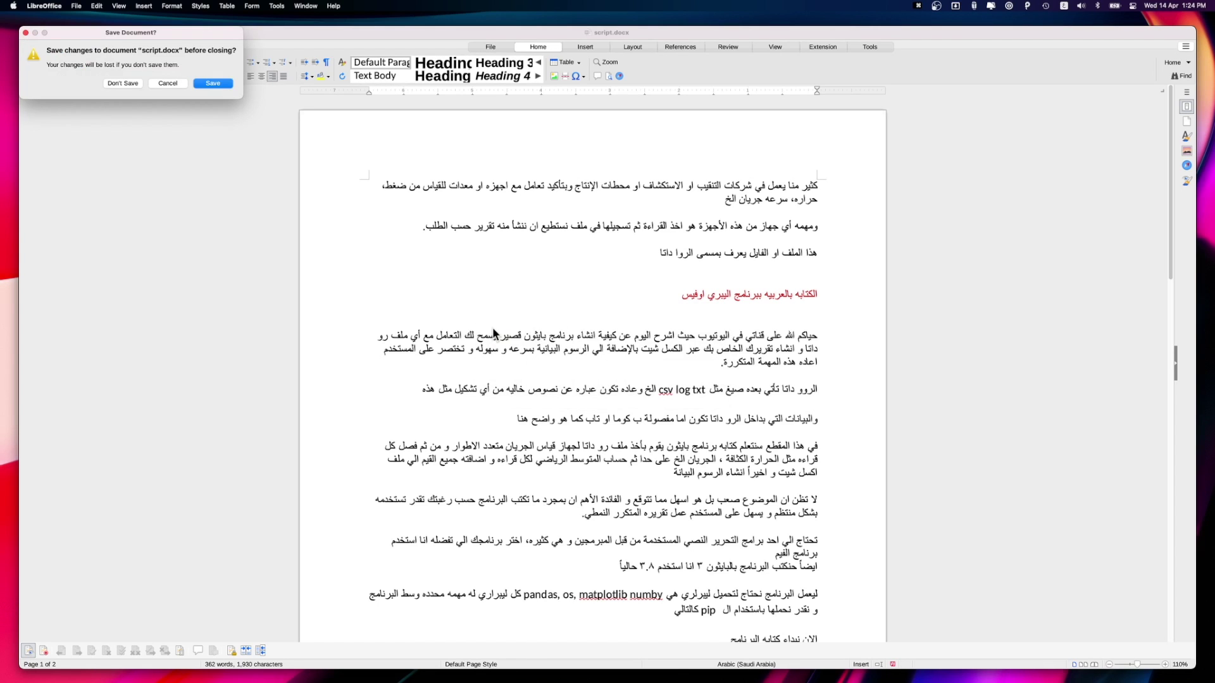
click(122, 83)
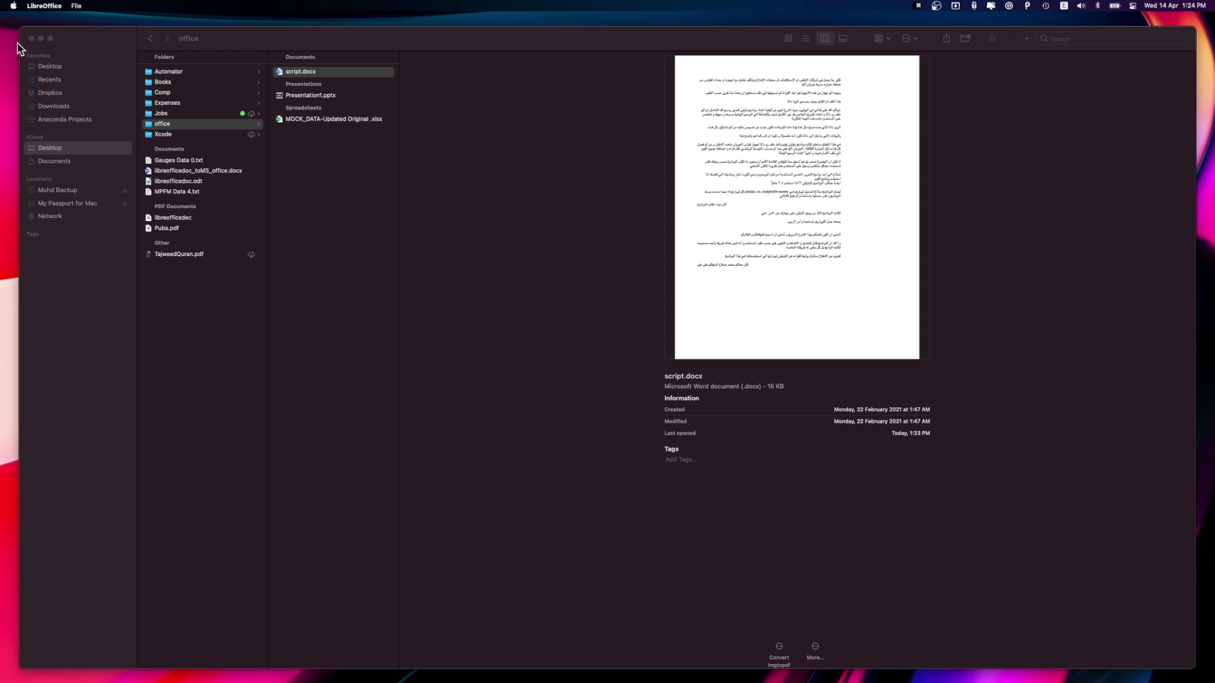
mouse_move(733, 661)
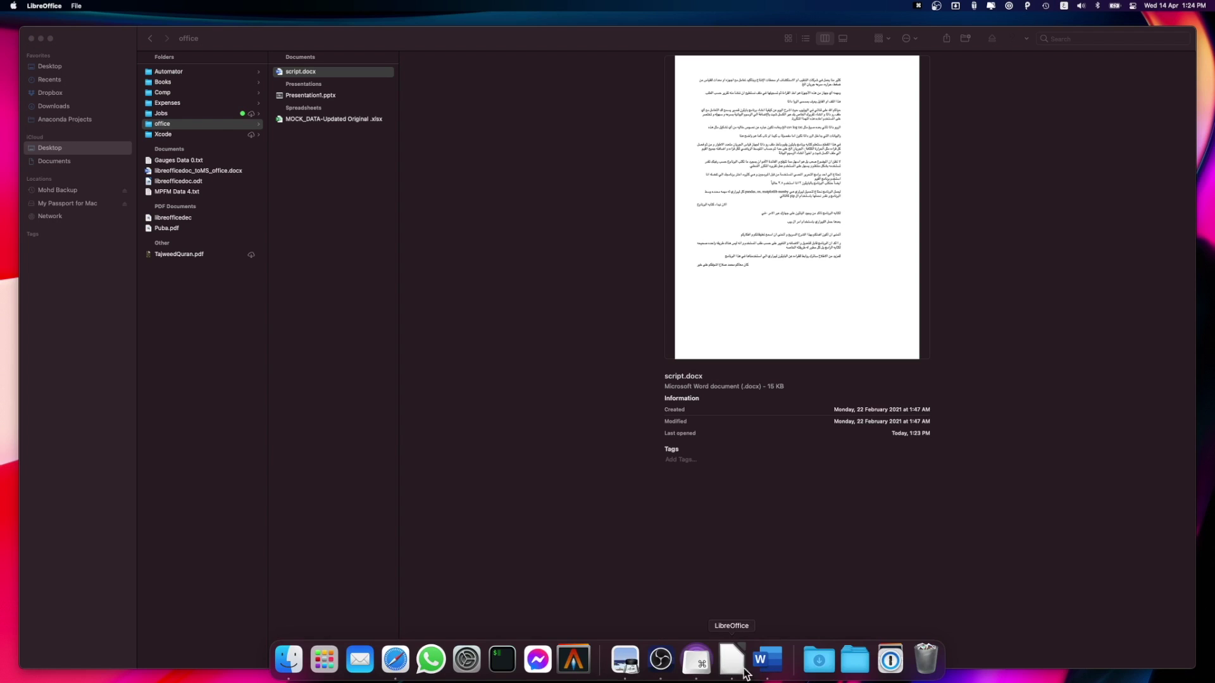
click(732, 661)
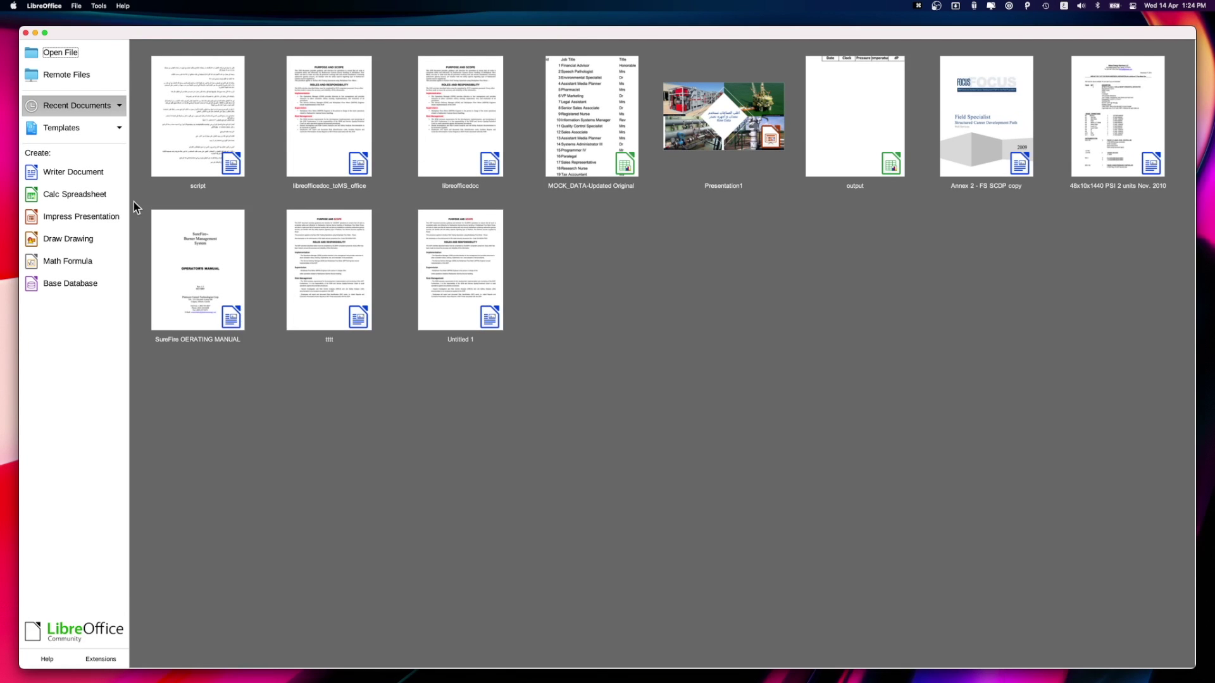
click(83, 196)
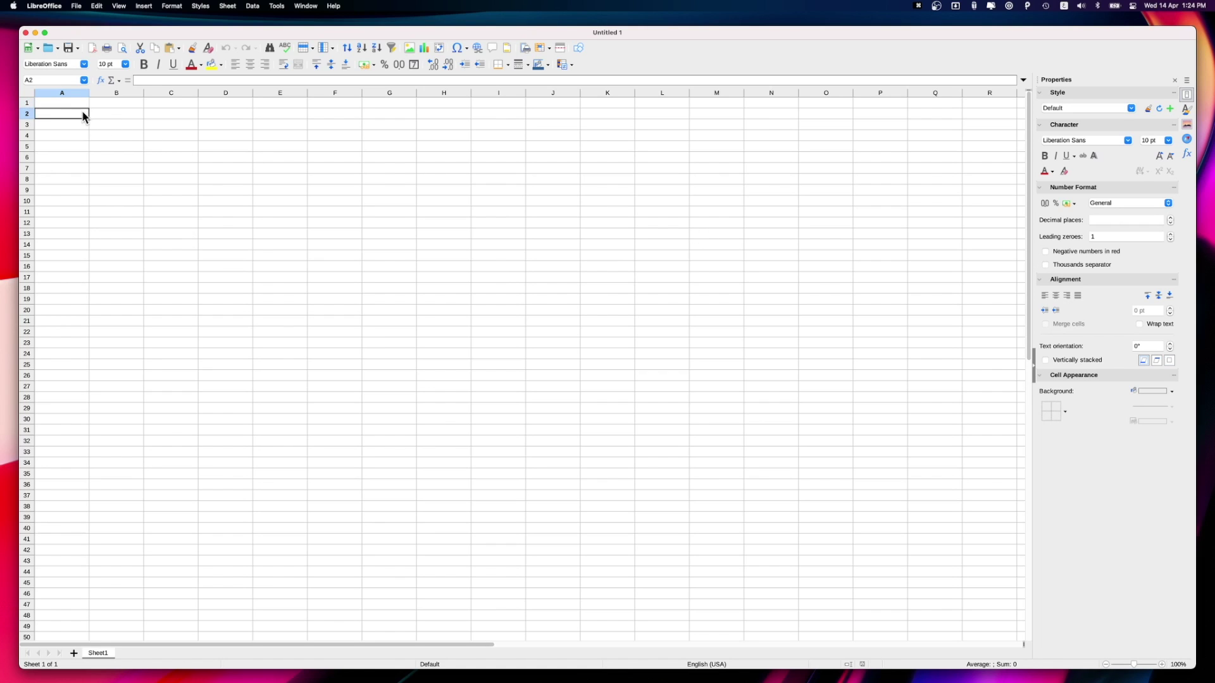
Fill B3:B28 with a series starting 1 and 2, and C3:C28 with a series starting 40 and 50.
click(98, 112)
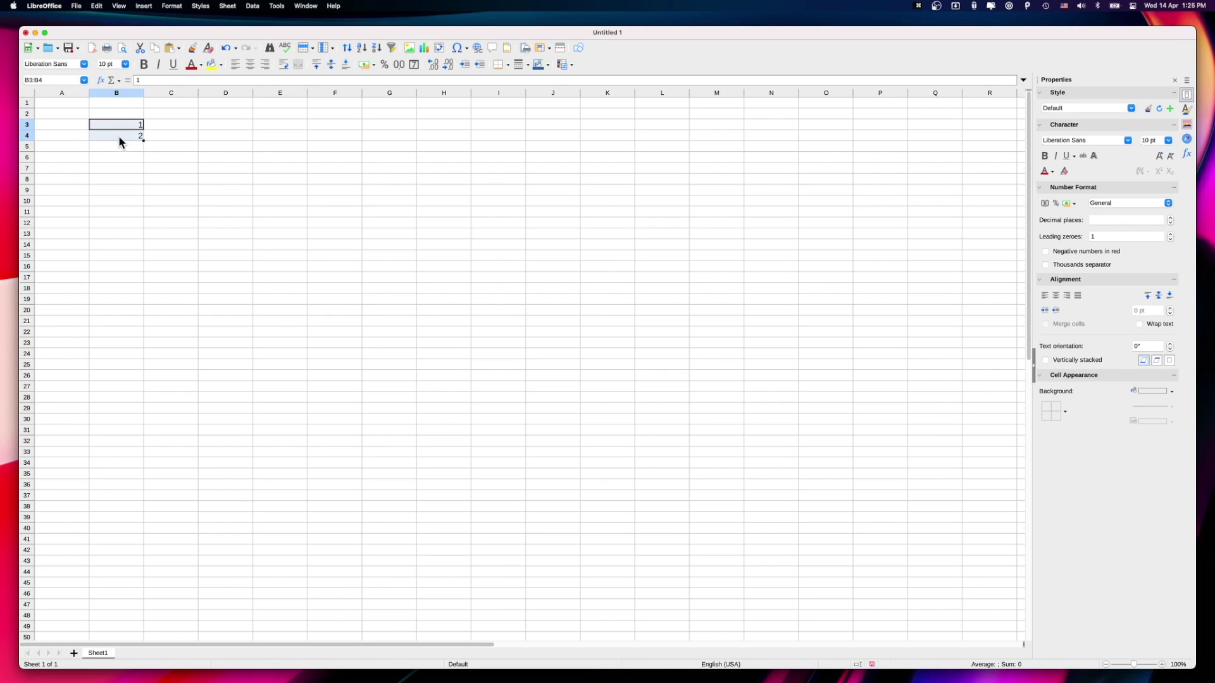
drag(143, 140, 138, 399)
click(177, 125)
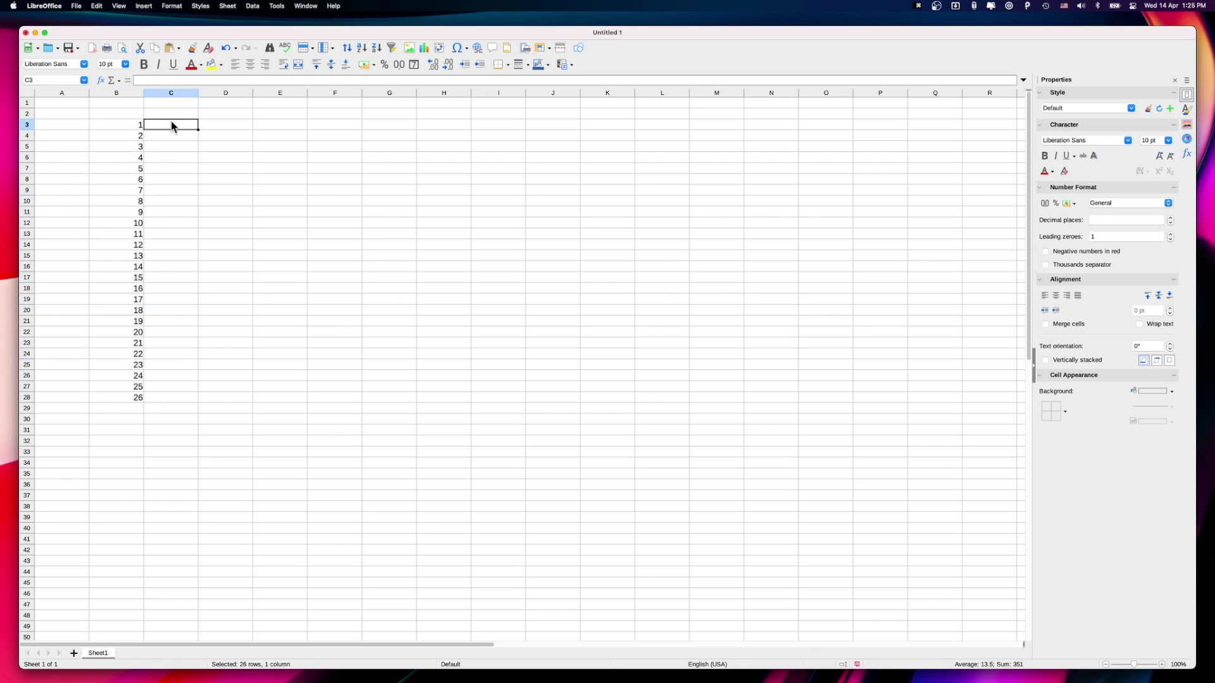
text(40)
key(Return)
text(50)
key(Return)
drag(174, 124, 177, 136)
drag(198, 140, 190, 397)
Enter a formula in D3 multiplying B3 by C3, and fill it down to D28.
click(233, 126)
text(=B3*C3)
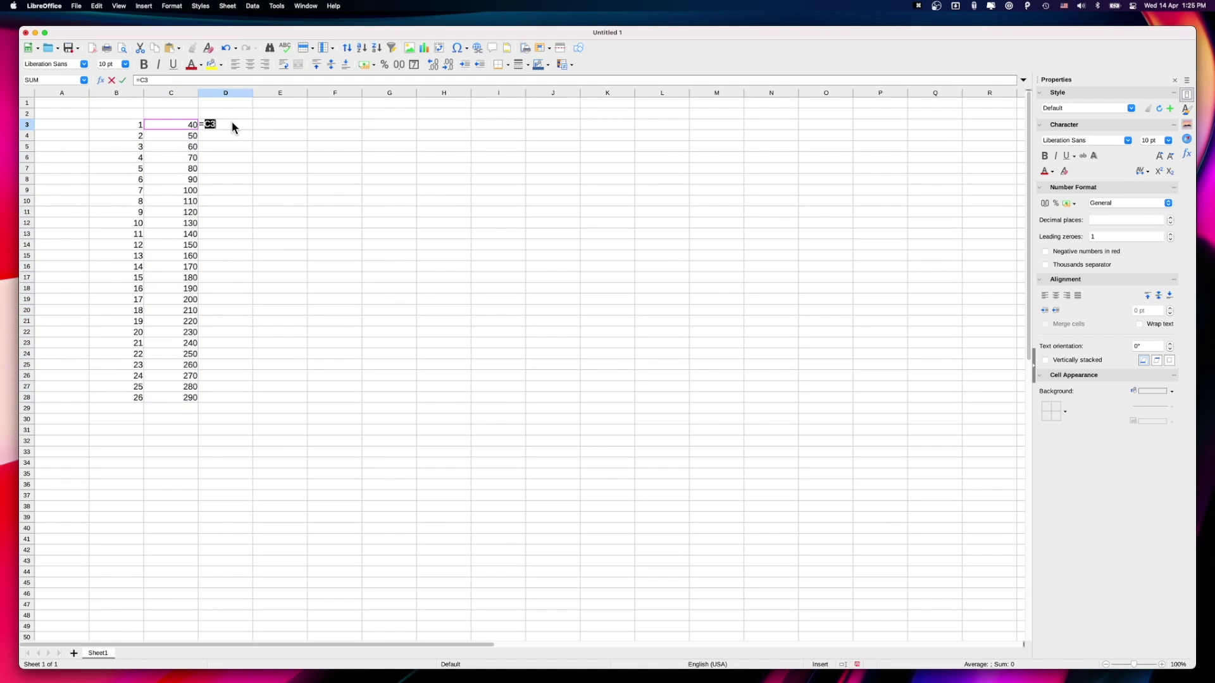
key(Return)
click(241, 125)
double_click(253, 130)
click(268, 128)
click(321, 126)
drag(126, 125, 244, 400)
drag(313, 354, 304, 354)
click(295, 275)
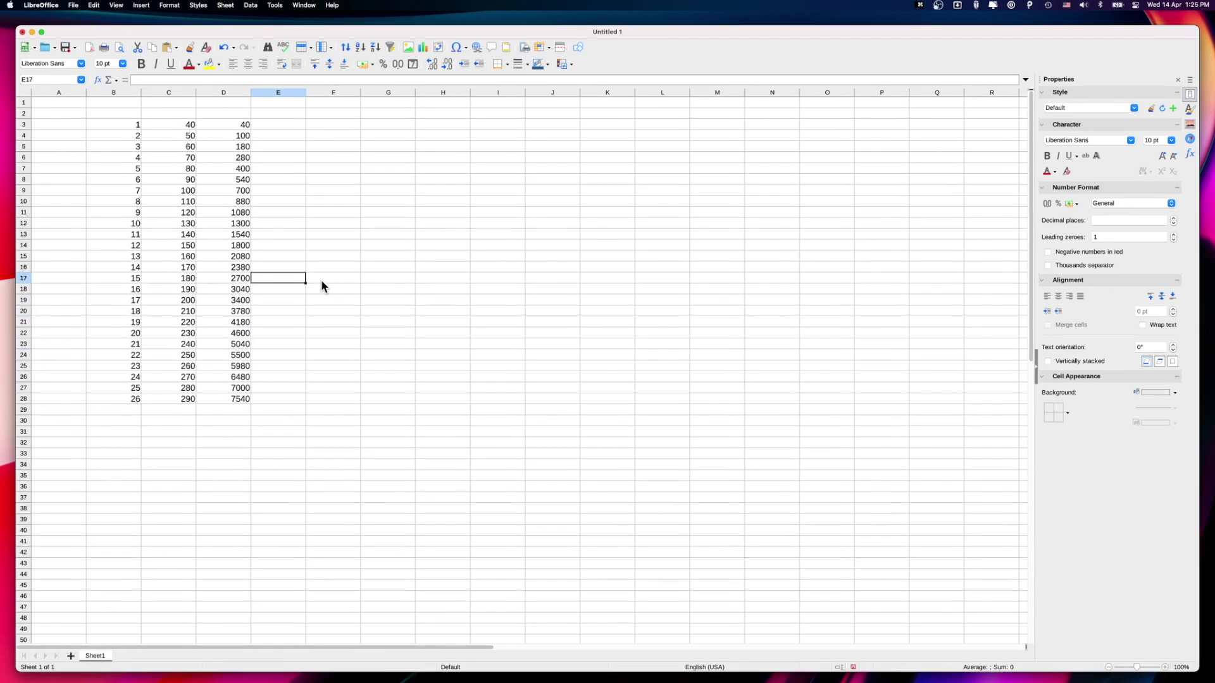
Save the spreadsheet on the Desktop as libreofficeexcel in ODF Spreadsheet (.ods) format, and select the saved file in Finder.
key(super+s)
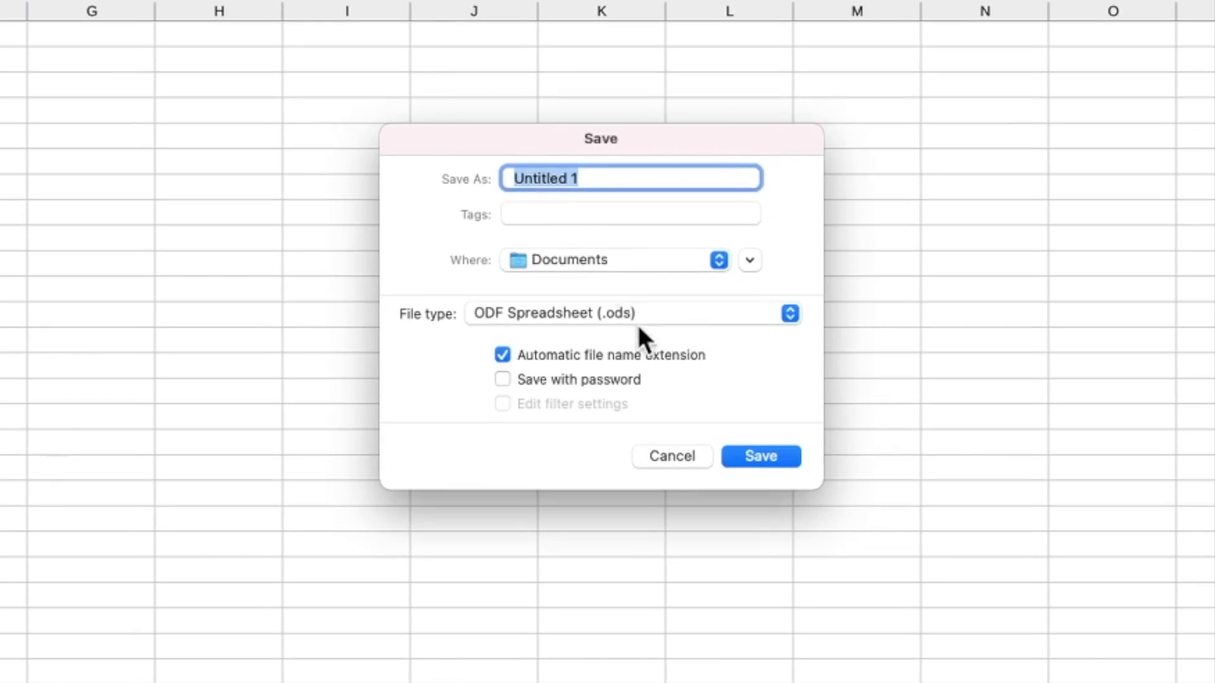
click(632, 314)
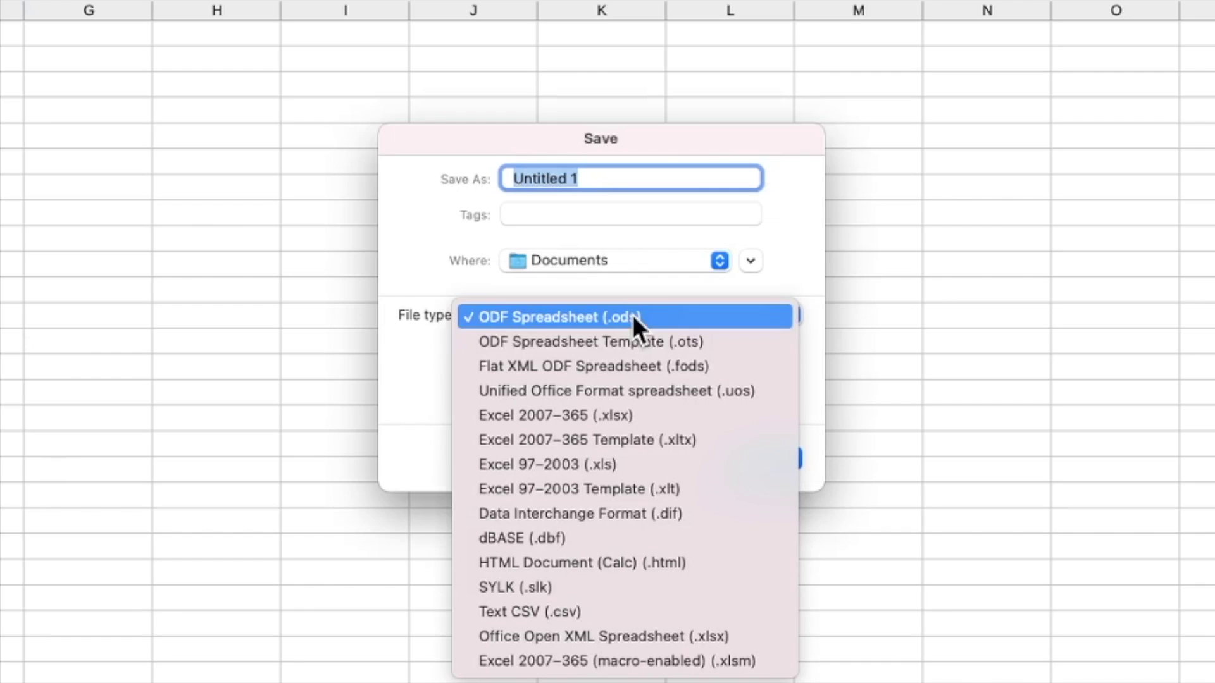
click(783, 277)
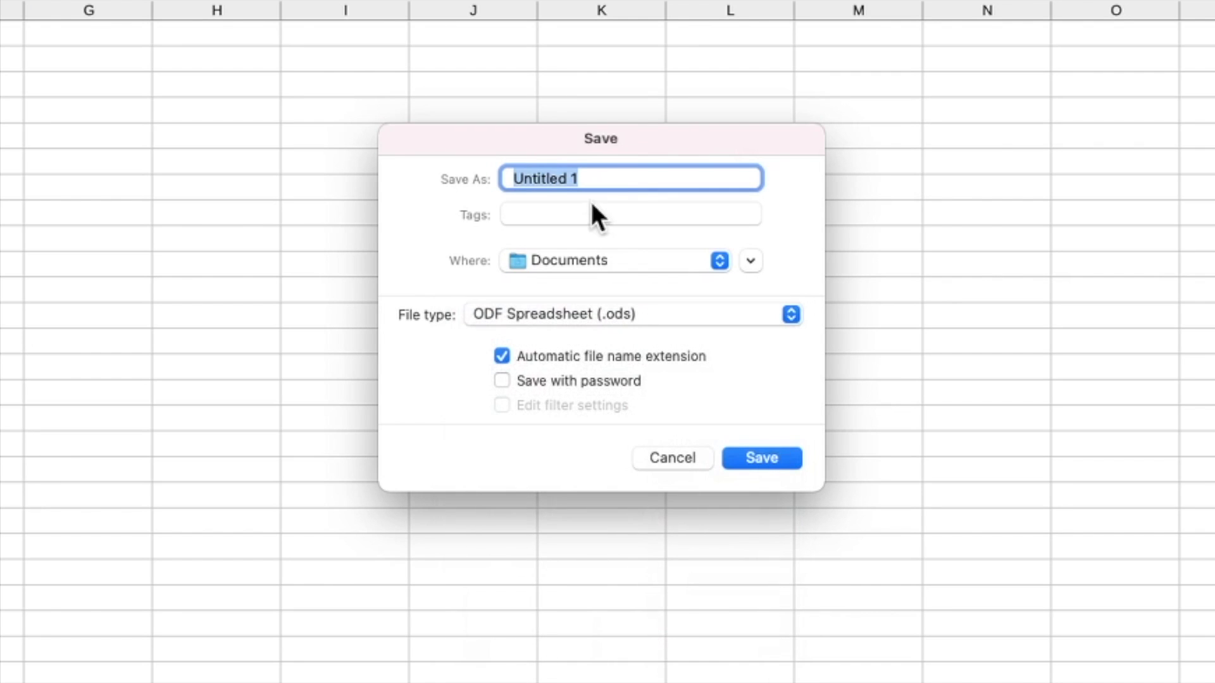
text(lib)
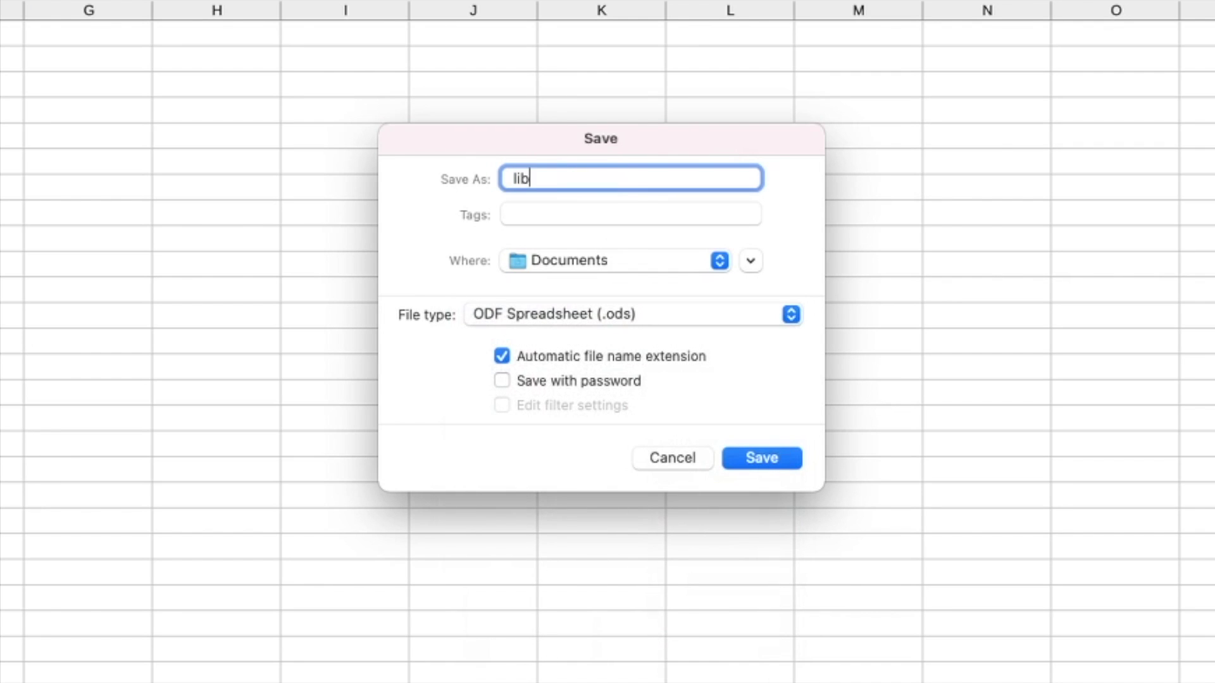
text(reofficeexcel)
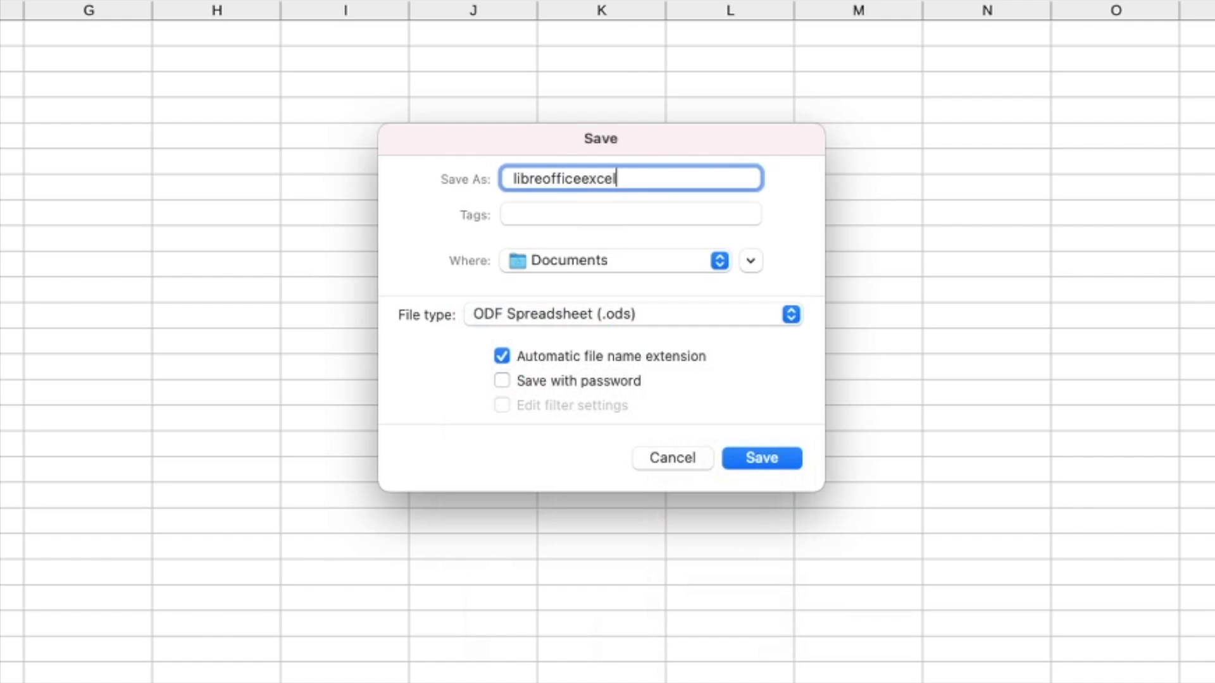
click(705, 260)
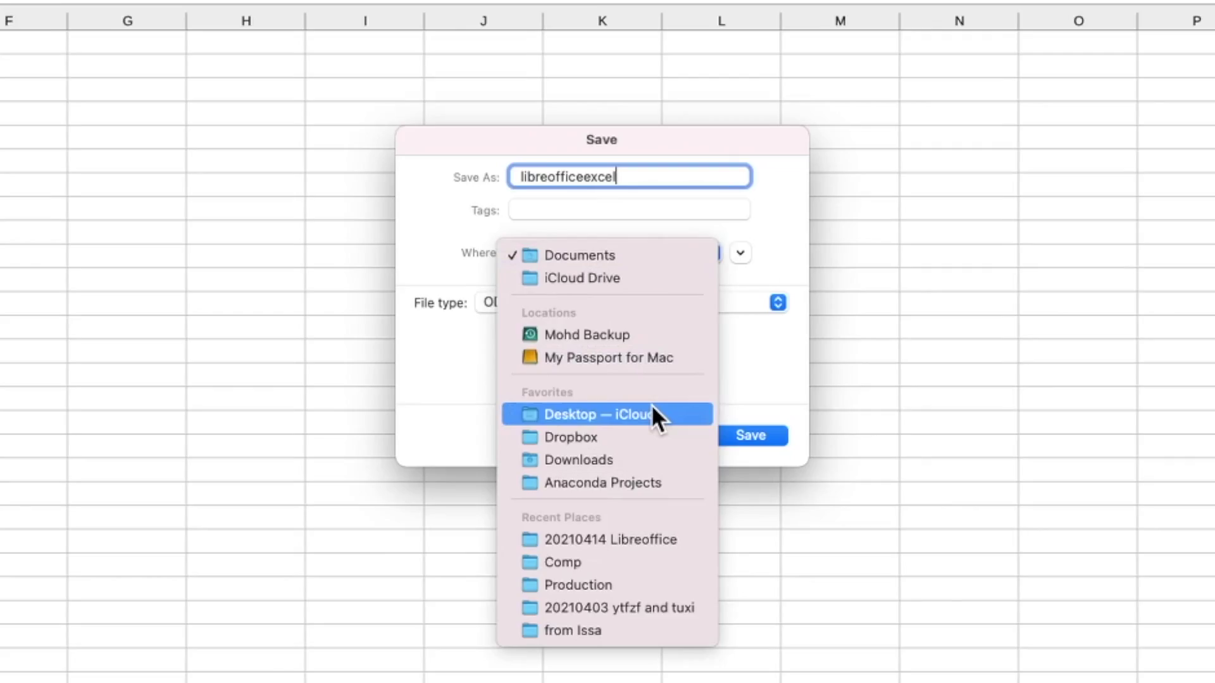
click(651, 436)
click(761, 458)
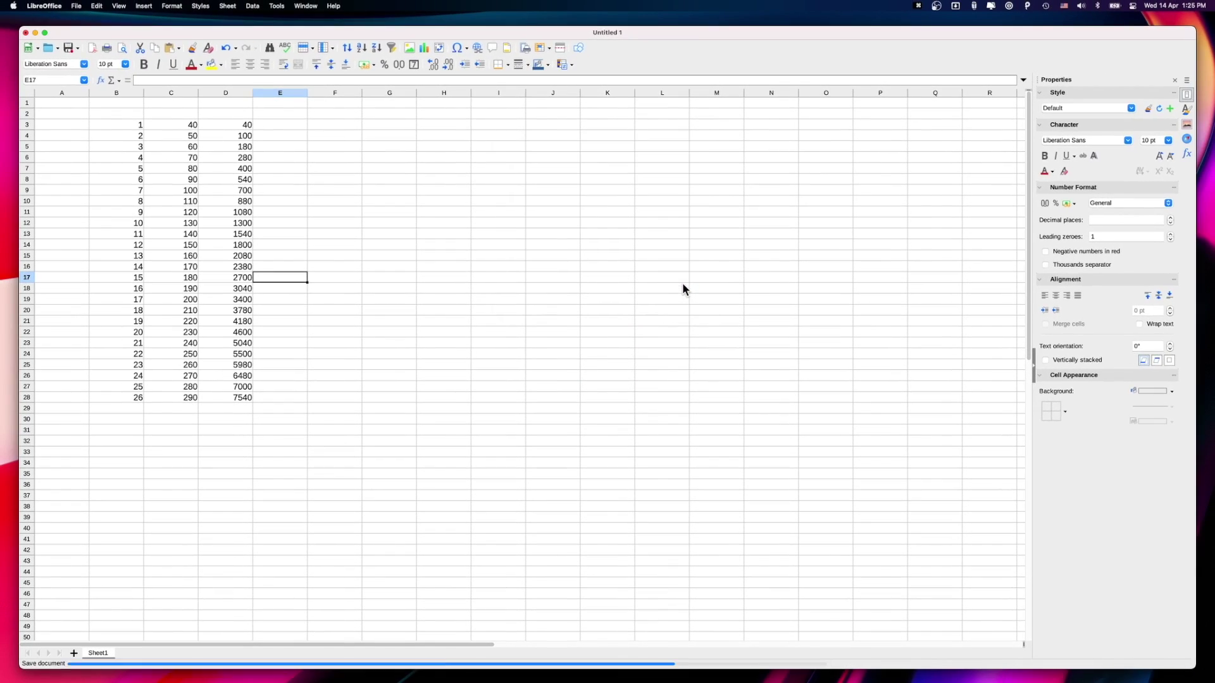
click(323, 660)
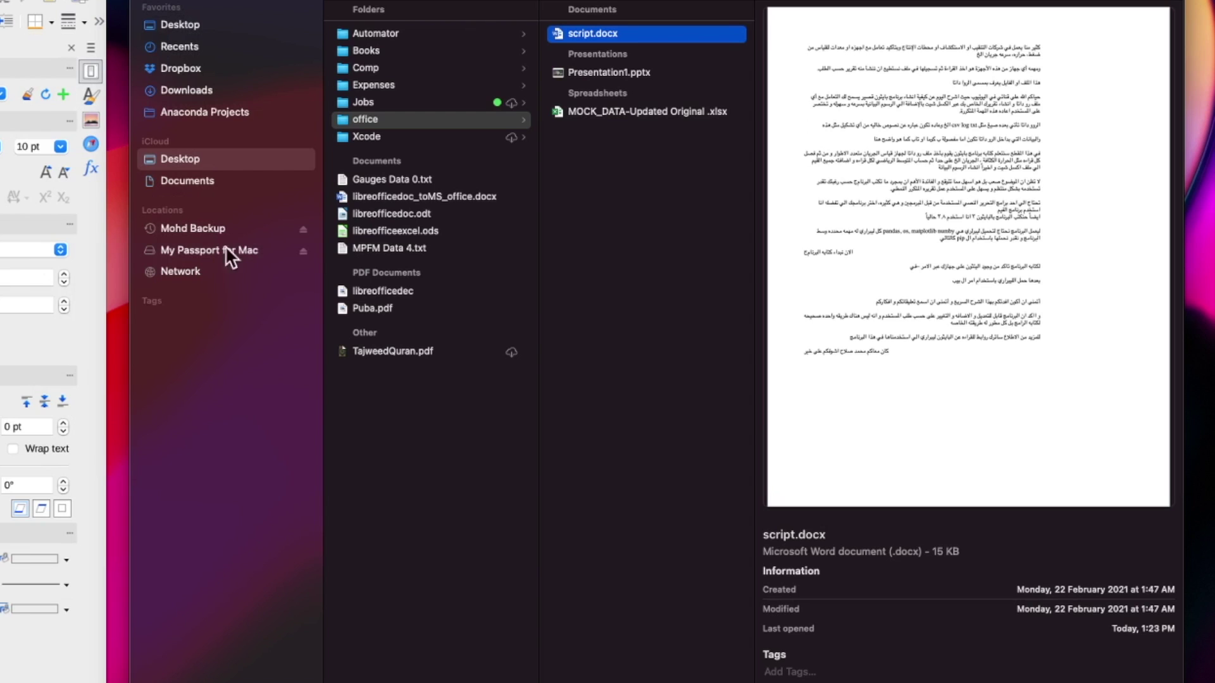
click(387, 230)
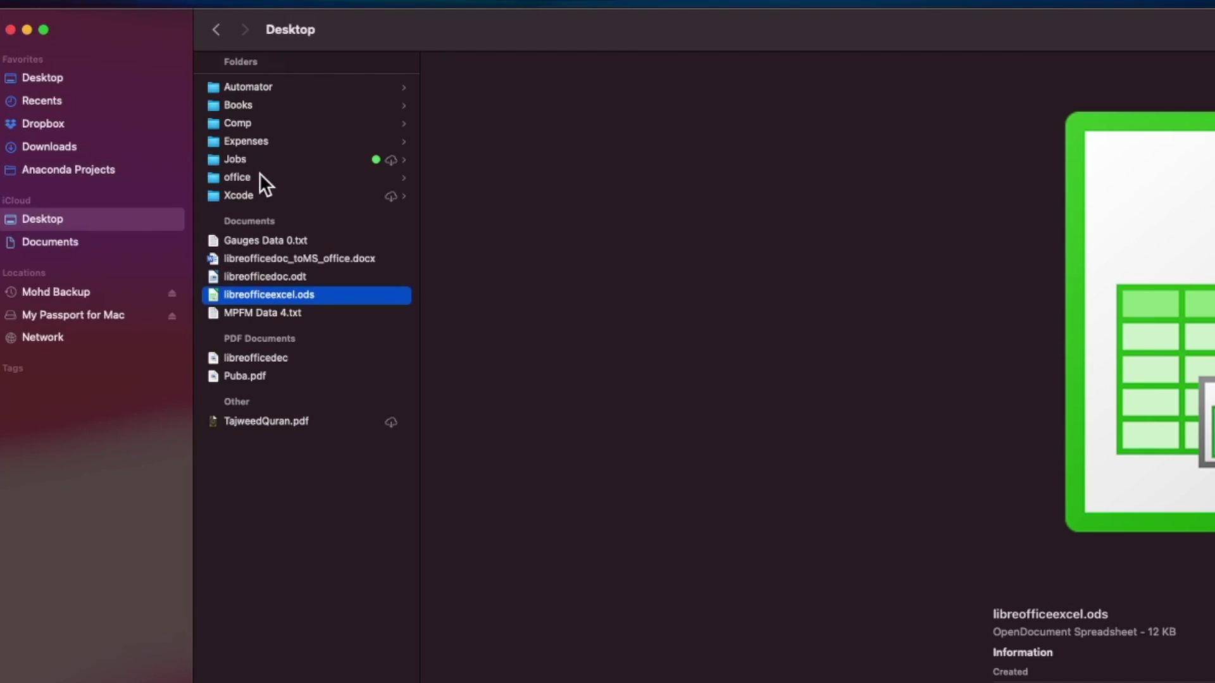
Open MOCK_DATA-Updated Original .xlsx from the Desktop's office folder with LibreOffice, and look across its columns.
click(258, 176)
click(515, 170)
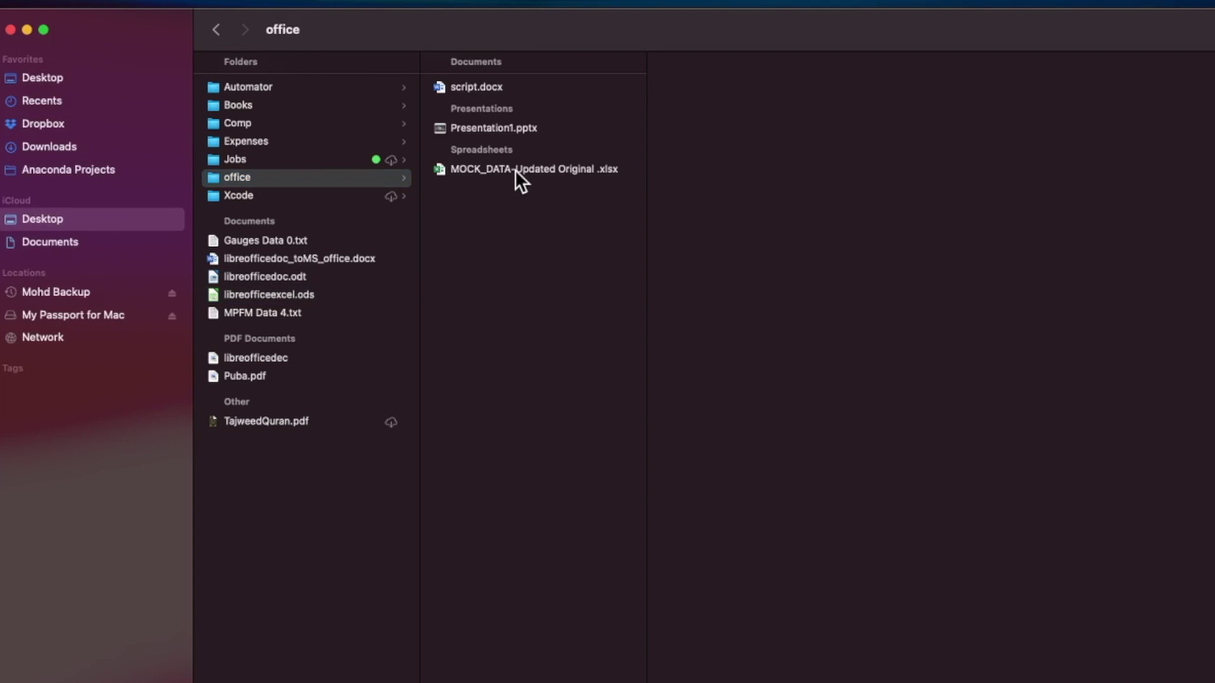
right_click(535, 173)
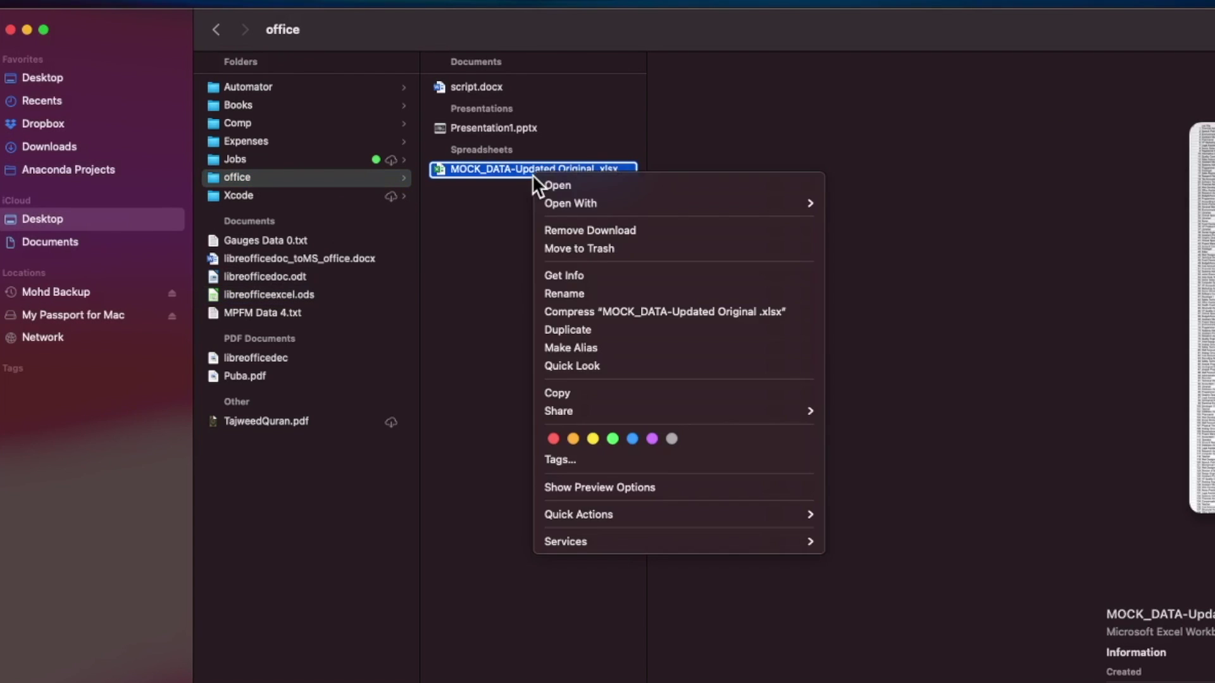
mouse_move(618, 203)
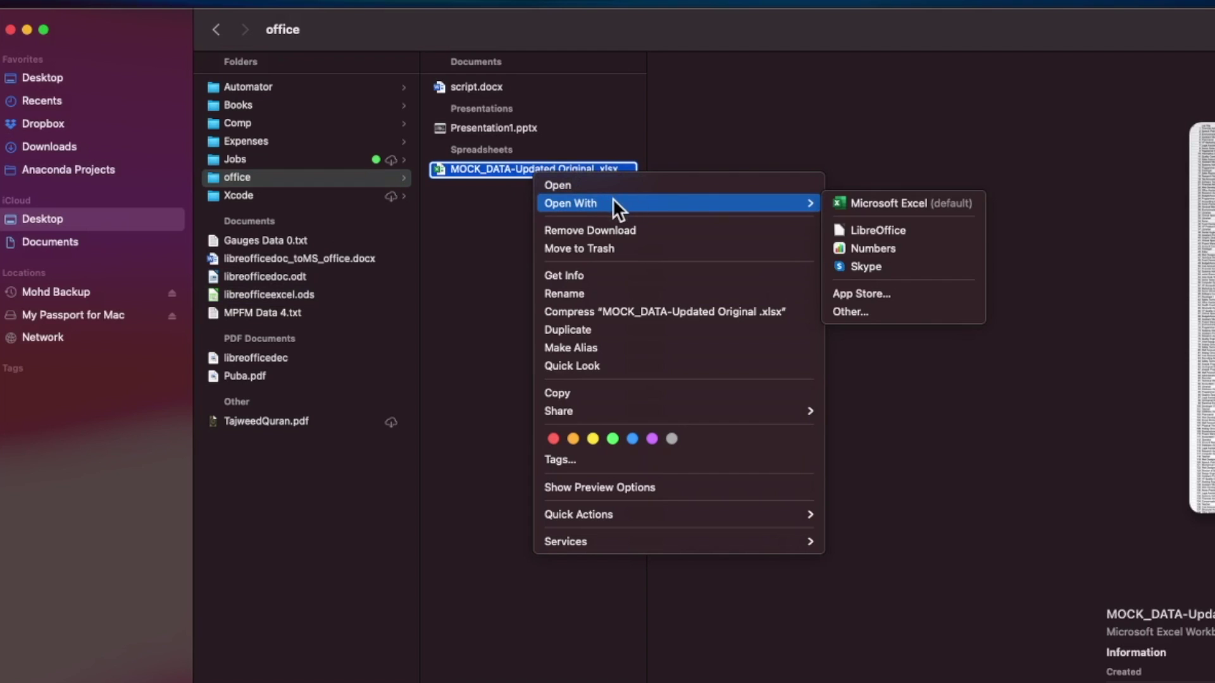
click(906, 228)
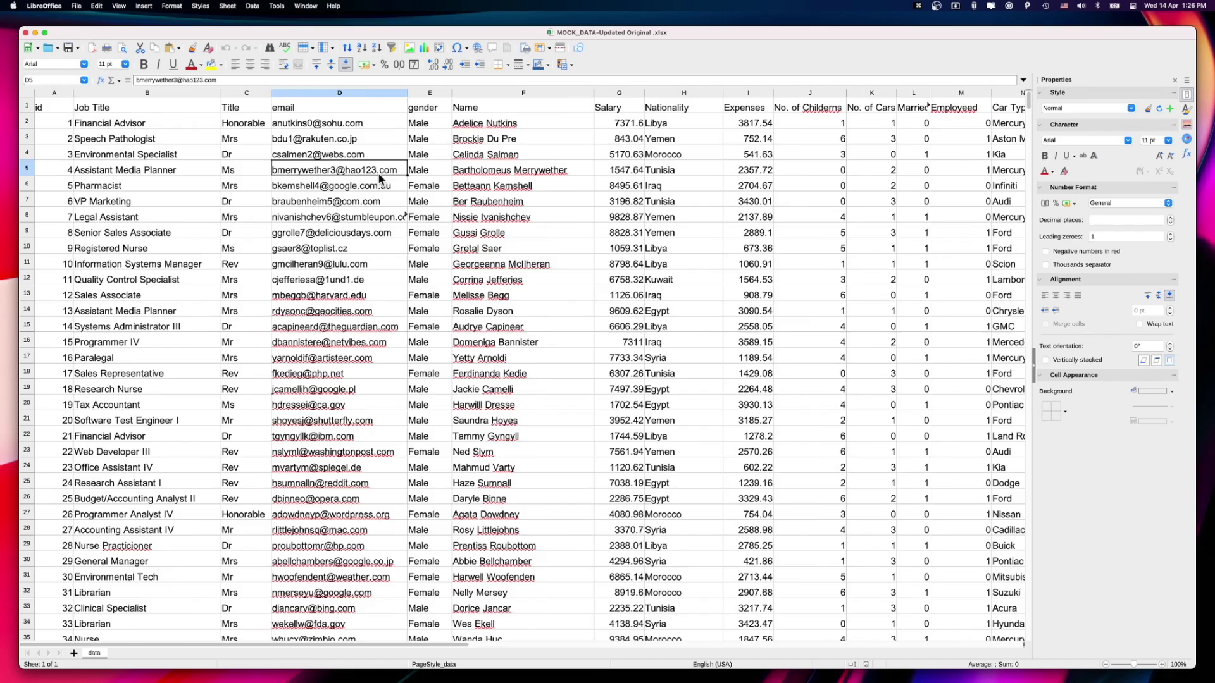
scroll(694, 119, right, 10)
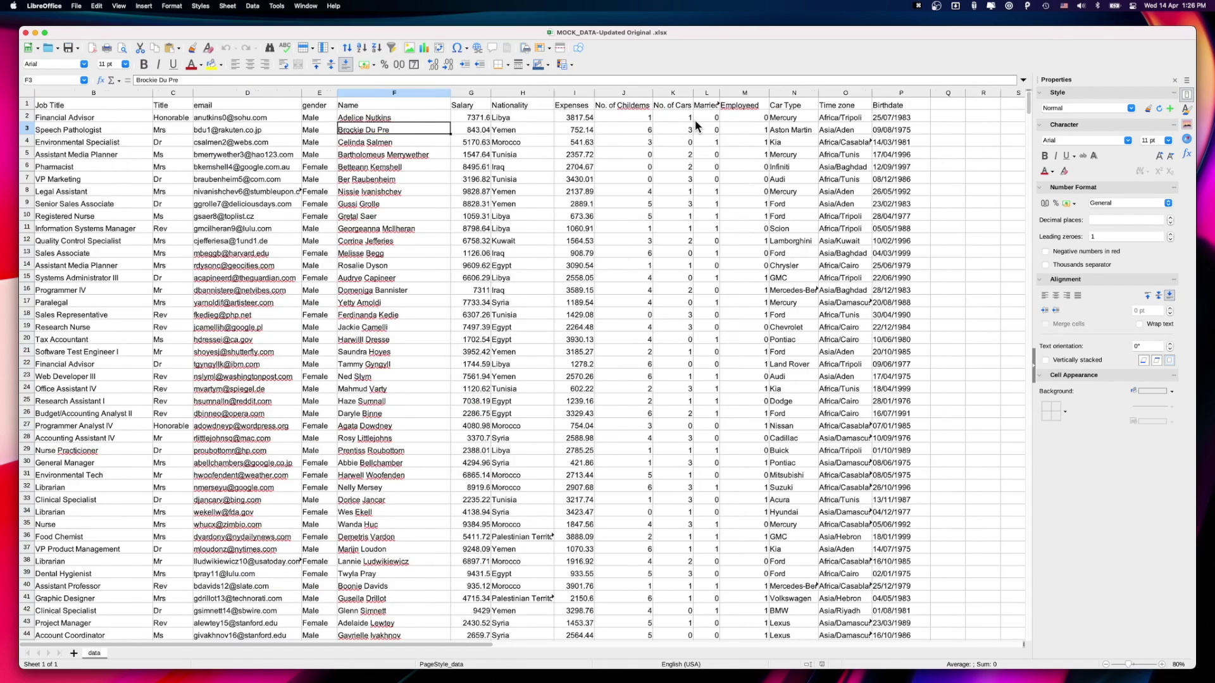
scroll(695, 123, left, 10)
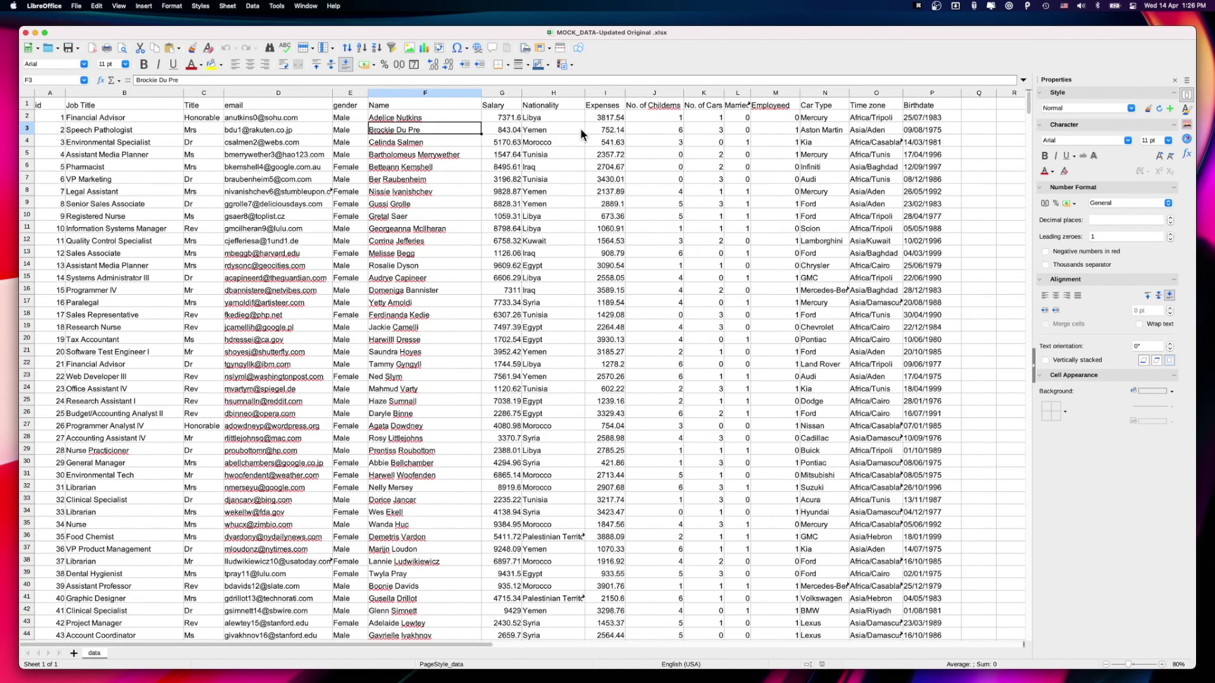
Enter the header Sales in Q1 and fill the column from Q2 down with the formula =I2*G2.
click(964, 129)
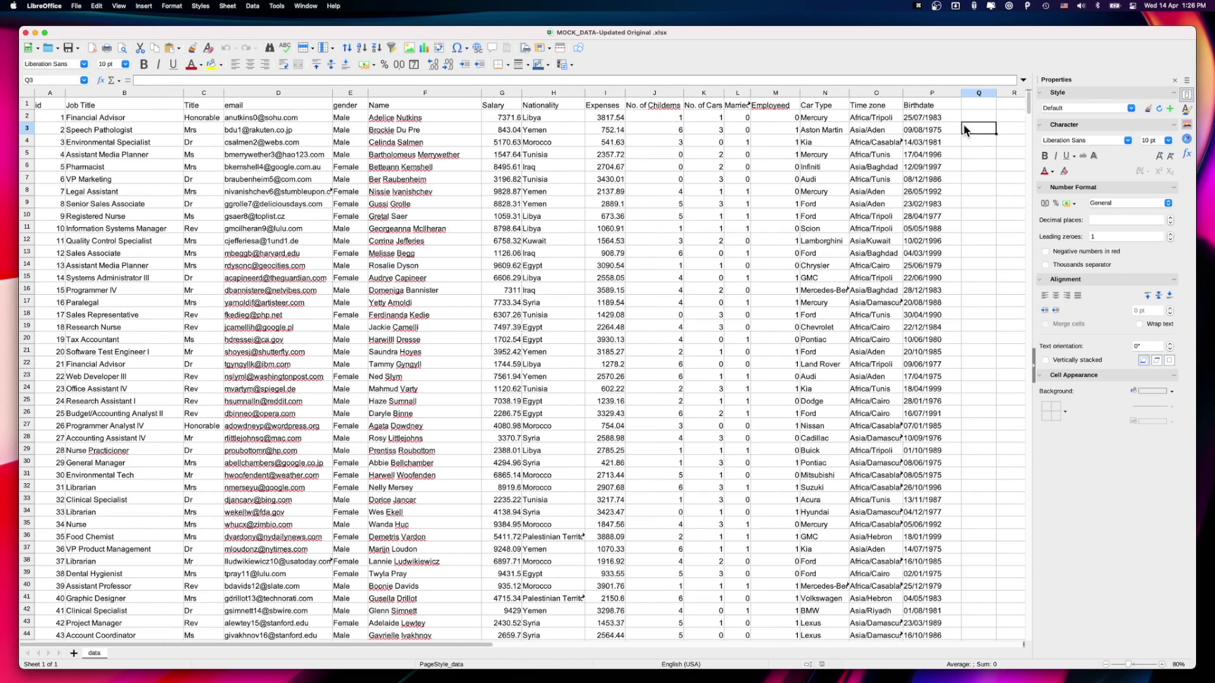
key(Right)
key(Right)
key(Right)
key(Left)
key(Left)
key(Left)
key(Left)
key(Up)
key(Up)
key(Right)
key(Right)
text(Sales)
key(Return)
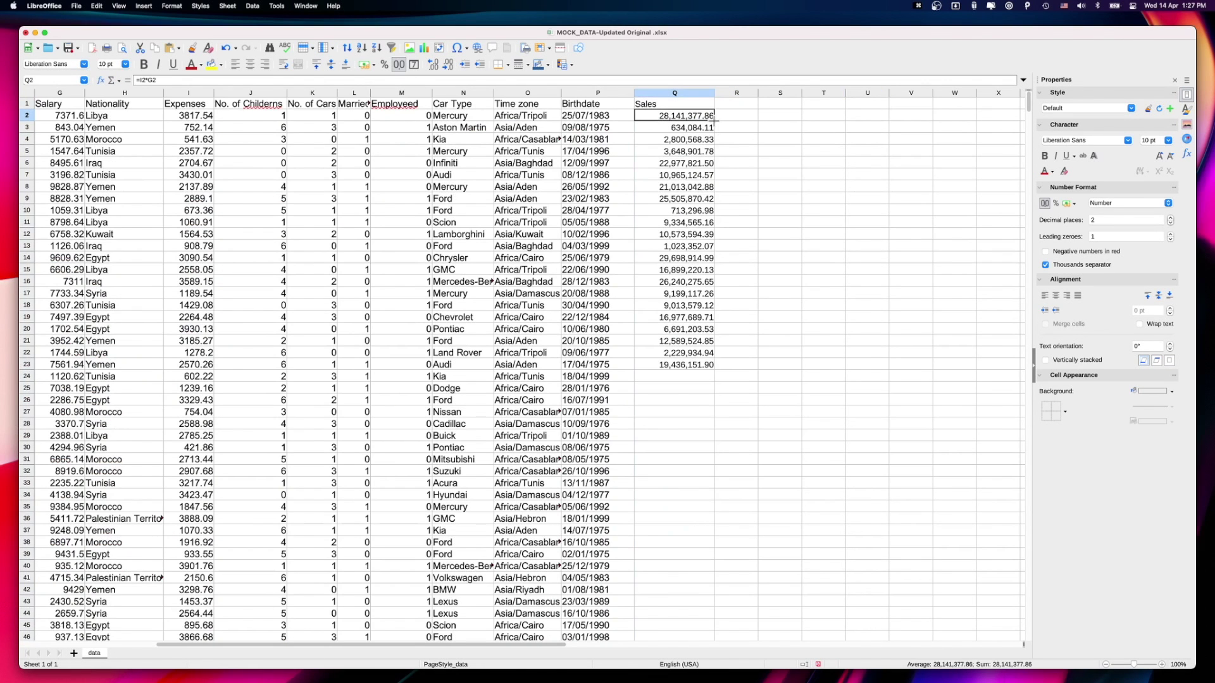
Total the Sales column in Q1002 with a SUM formula over Q2:Q1001.
key(ctrl+shift+Down)
click(657, 378)
text(=sum)
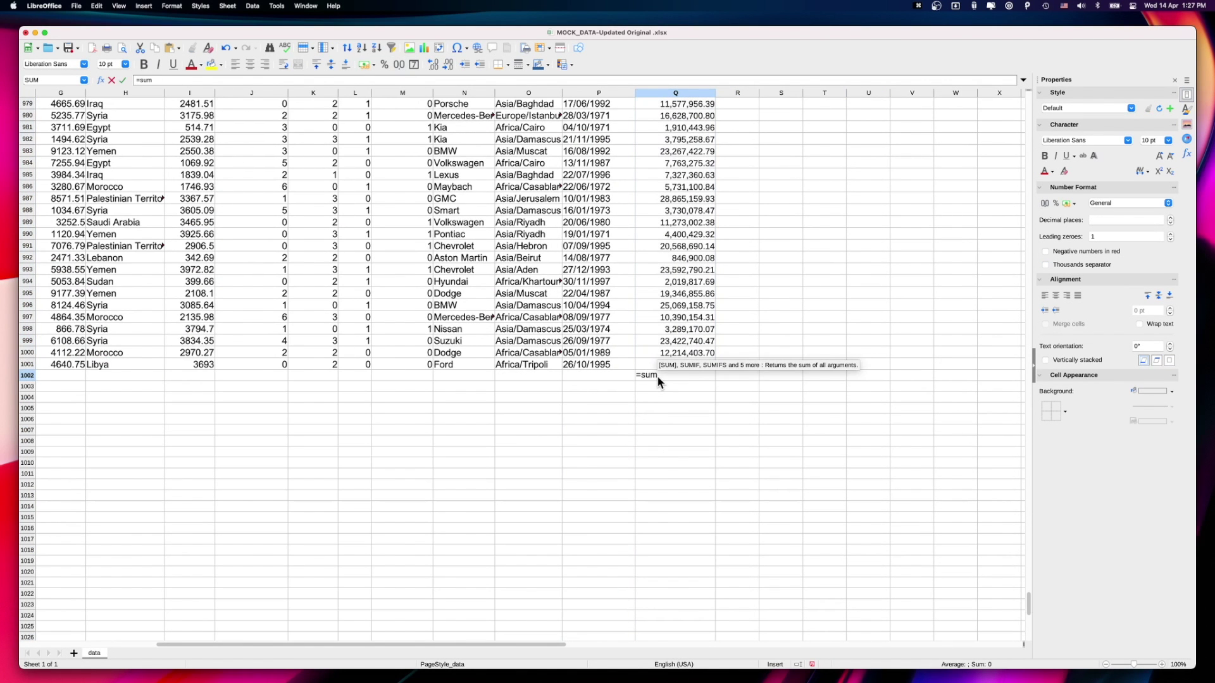
key(Tab)
key(Left)
text(=sum()
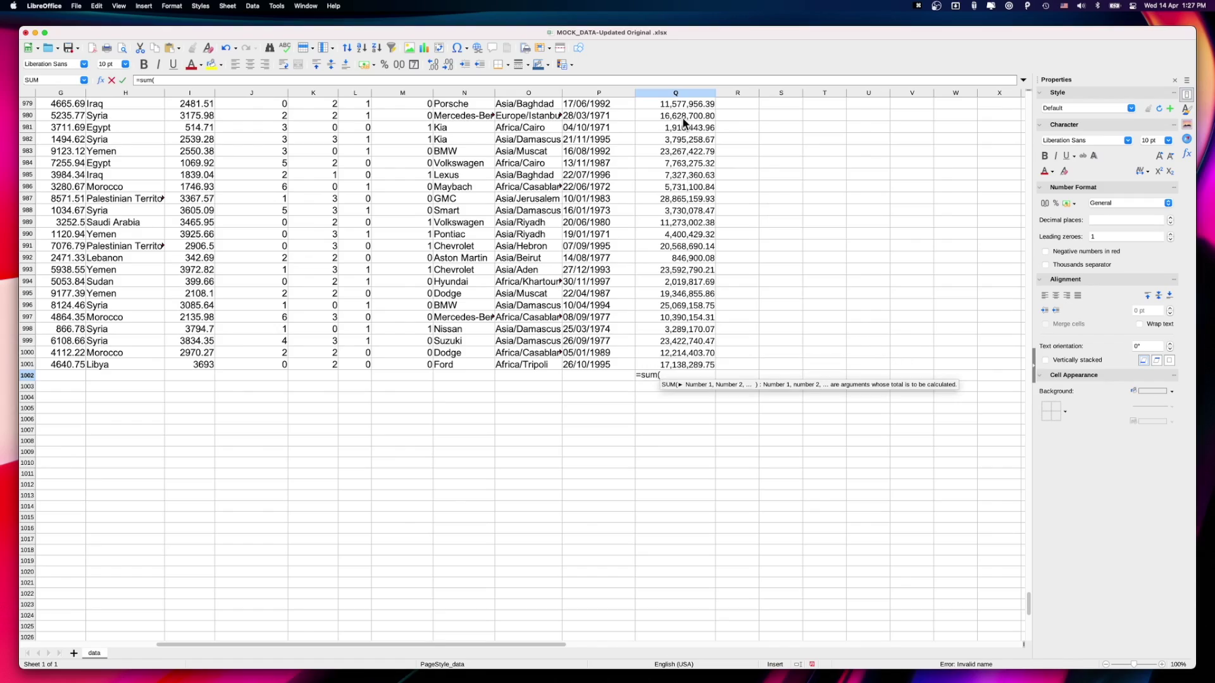
scroll(682, 130, up, 20)
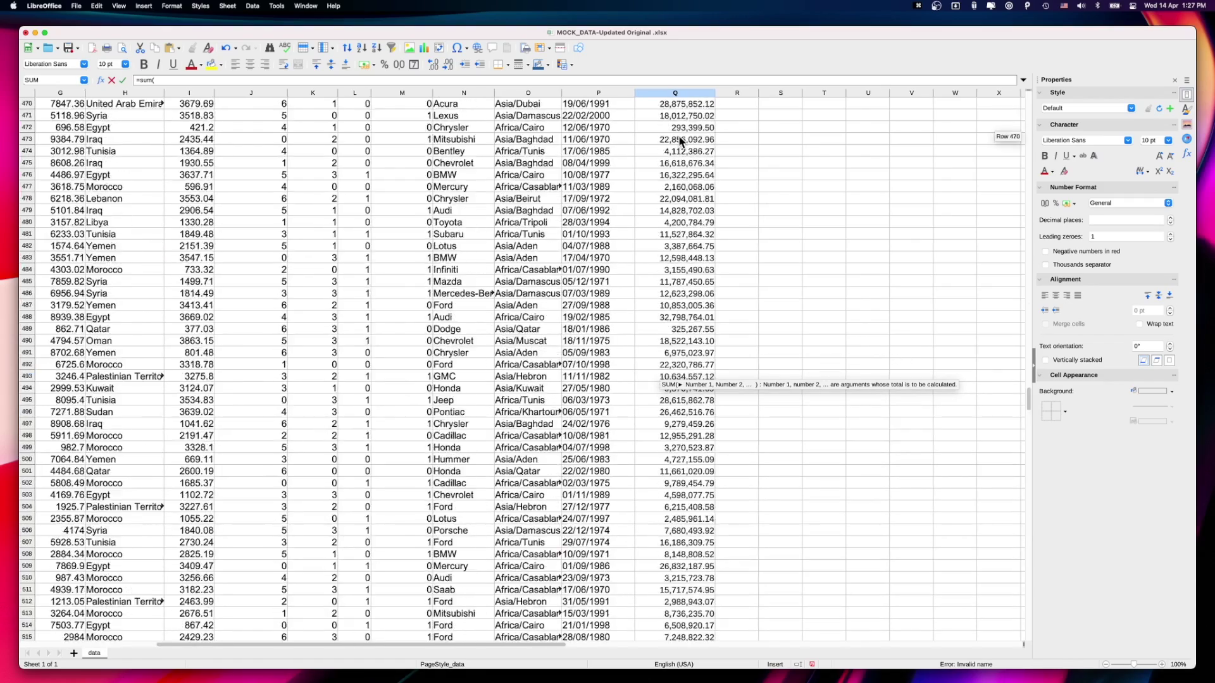
click(673, 118)
key(ctrl+shift+Down)
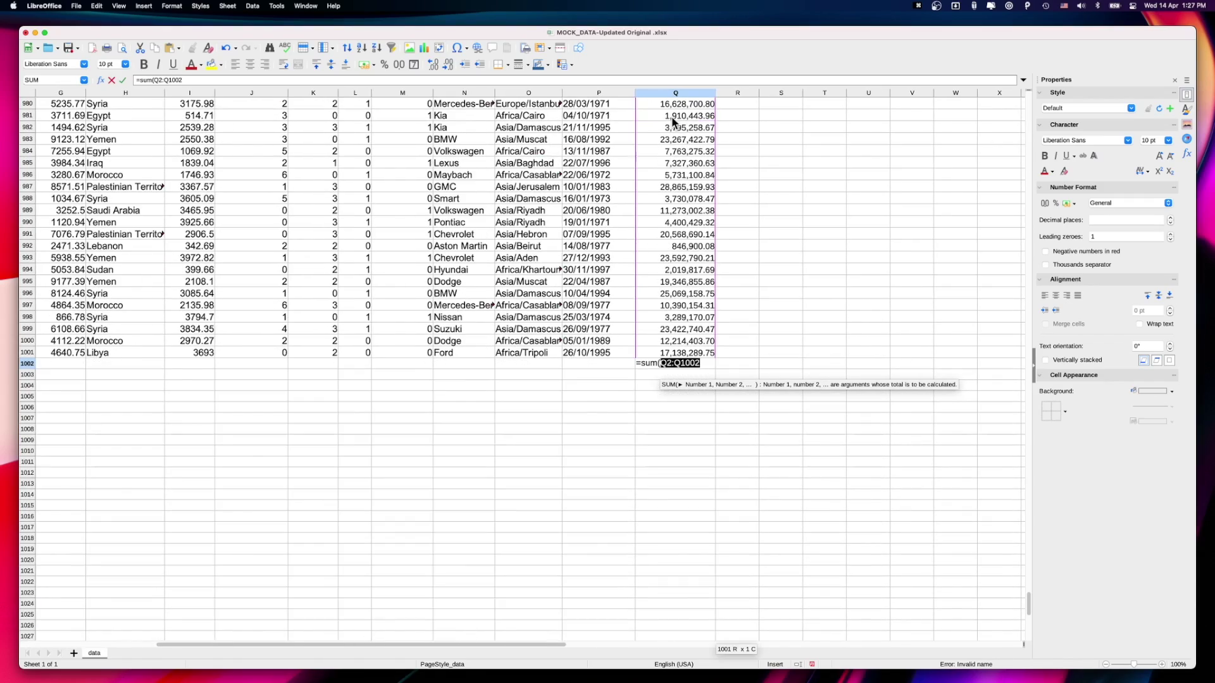
key(shift+Up)
key(Return)
key(Up)
Format the total in Q1002 as a number with thousands separator, widen column Q, and make the total bold and red.
click(399, 64)
drag(715, 93, 729, 93)
click(682, 402)
click(682, 364)
click(144, 64)
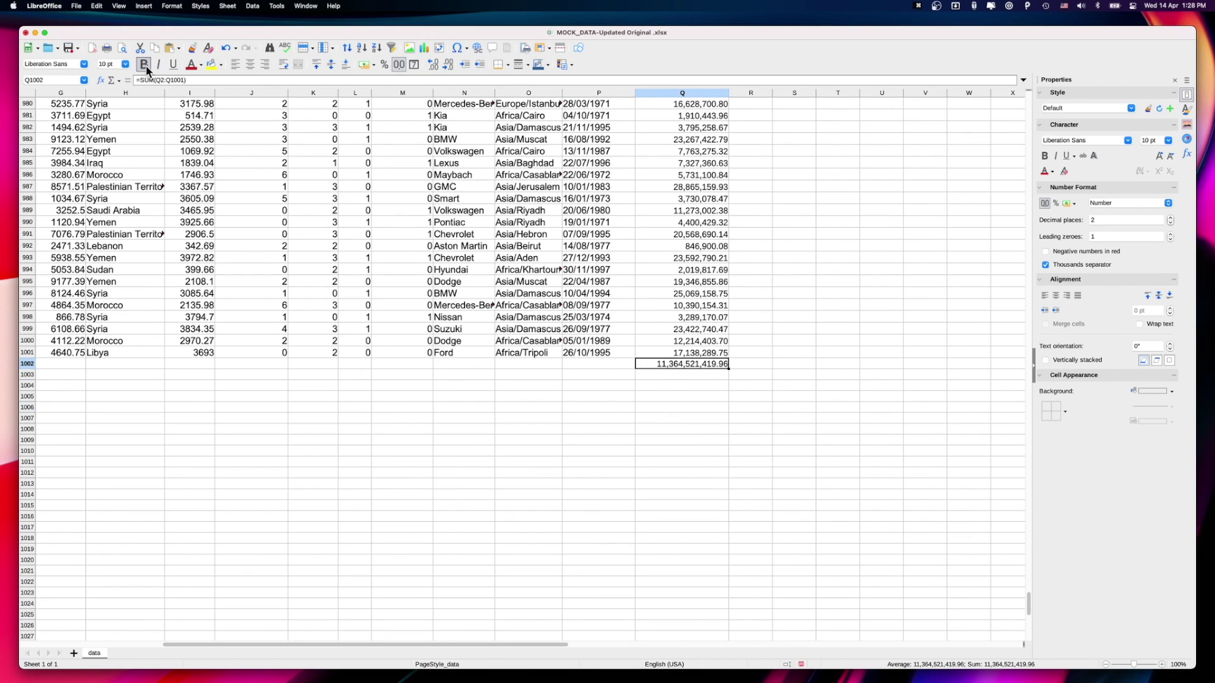
click(190, 66)
click(420, 397)
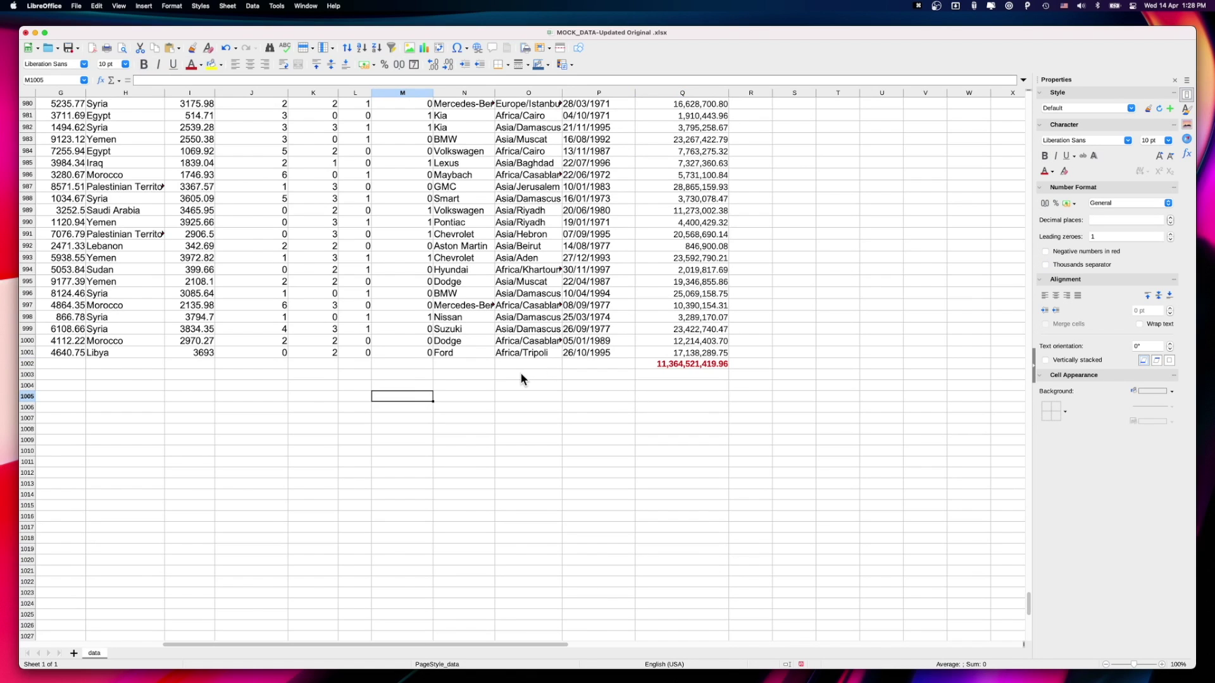
Save the workbook in Excel 2007-365 format and close it.
key(super+s)
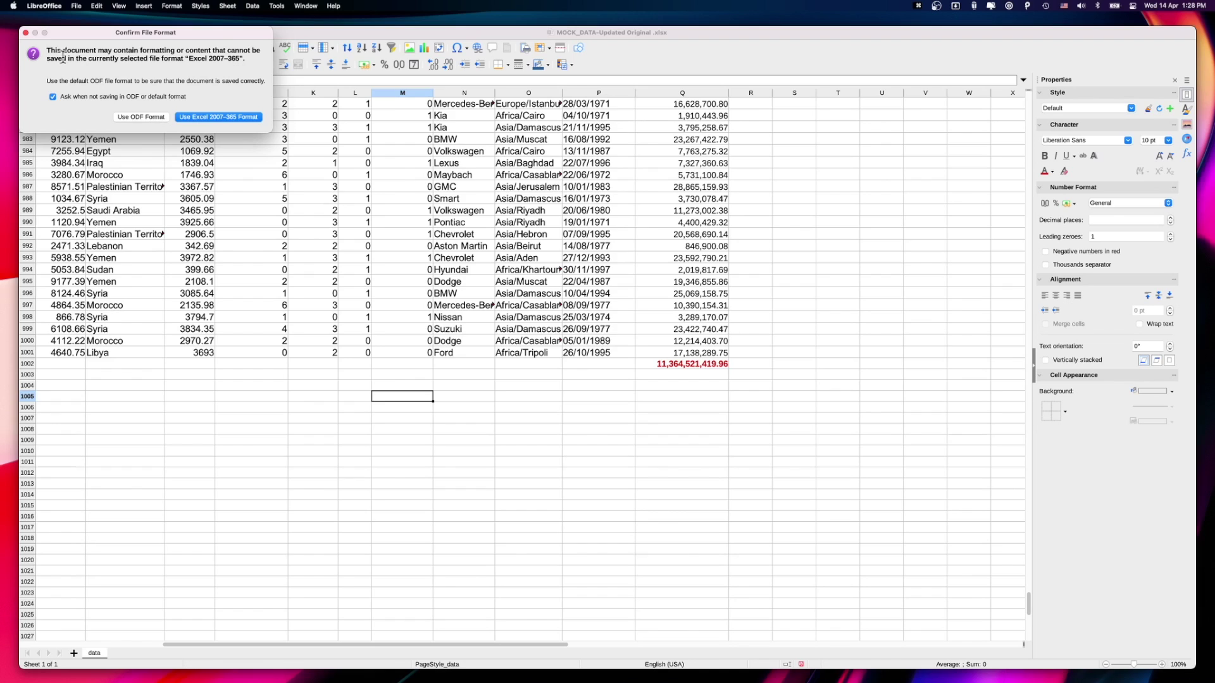
click(199, 116)
click(605, 370)
click(671, 365)
key(super+shift+1)
click(68, 49)
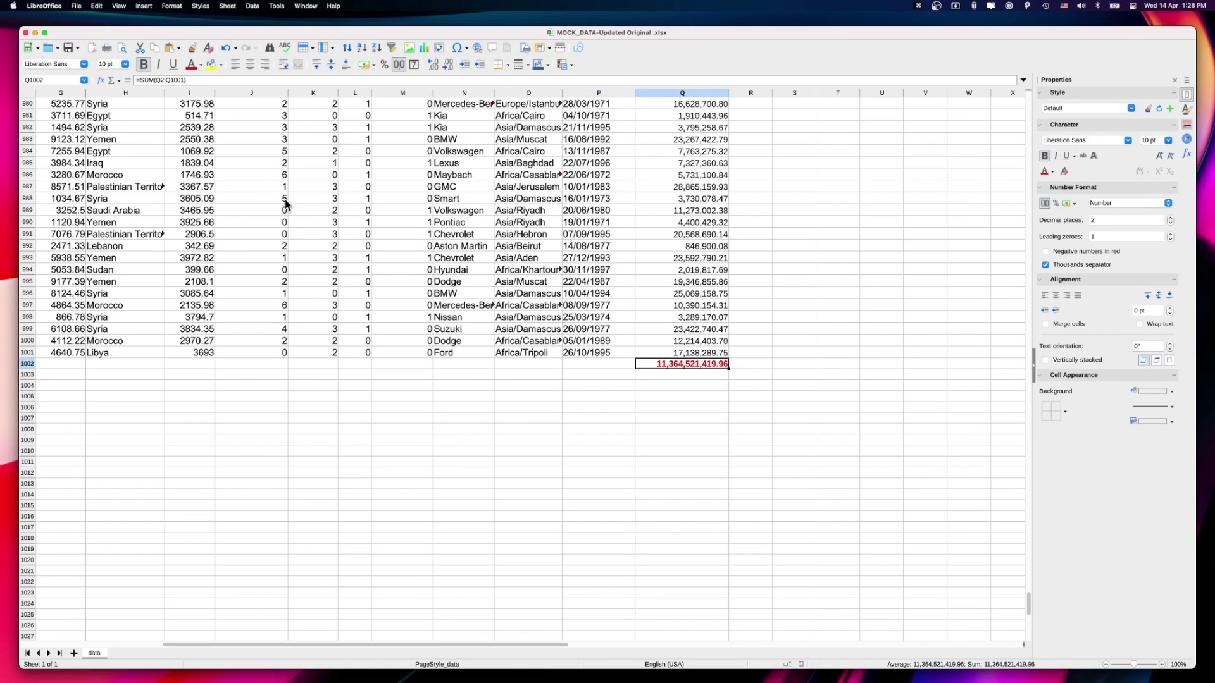
click(27, 32)
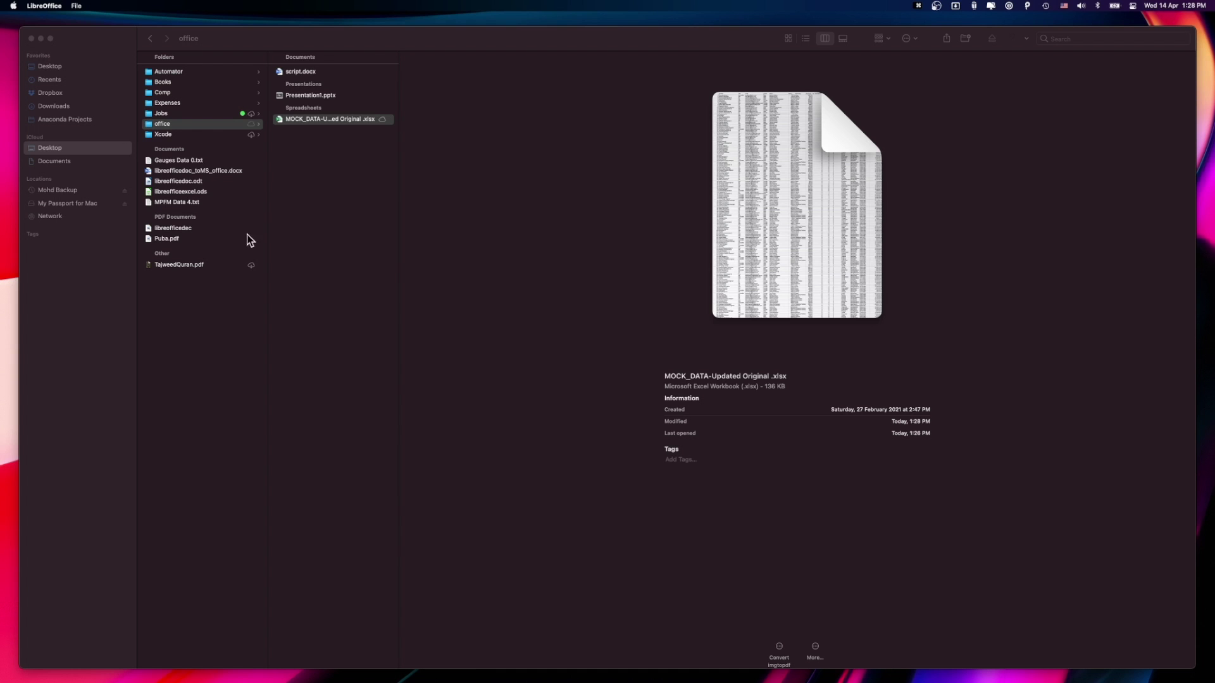
Open MOCK_DATA-Updated Original .xlsx from the office folder in Microsoft Excel.
click(326, 183)
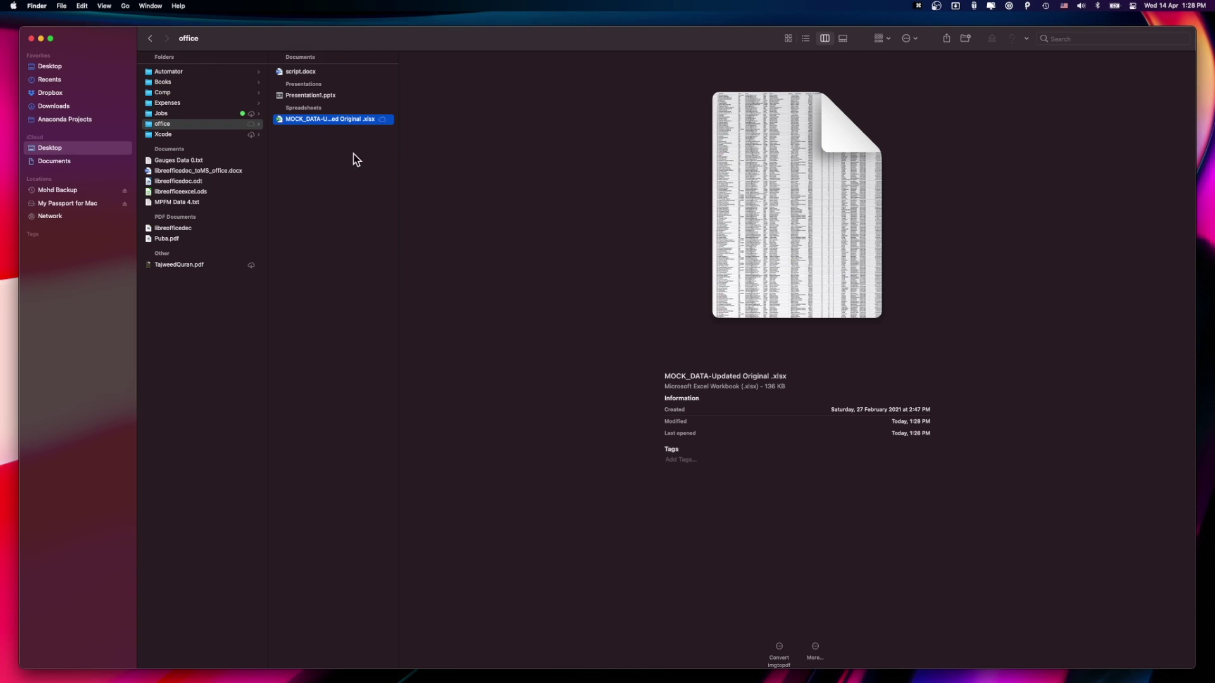
right_click(339, 119)
mouse_move(366, 137)
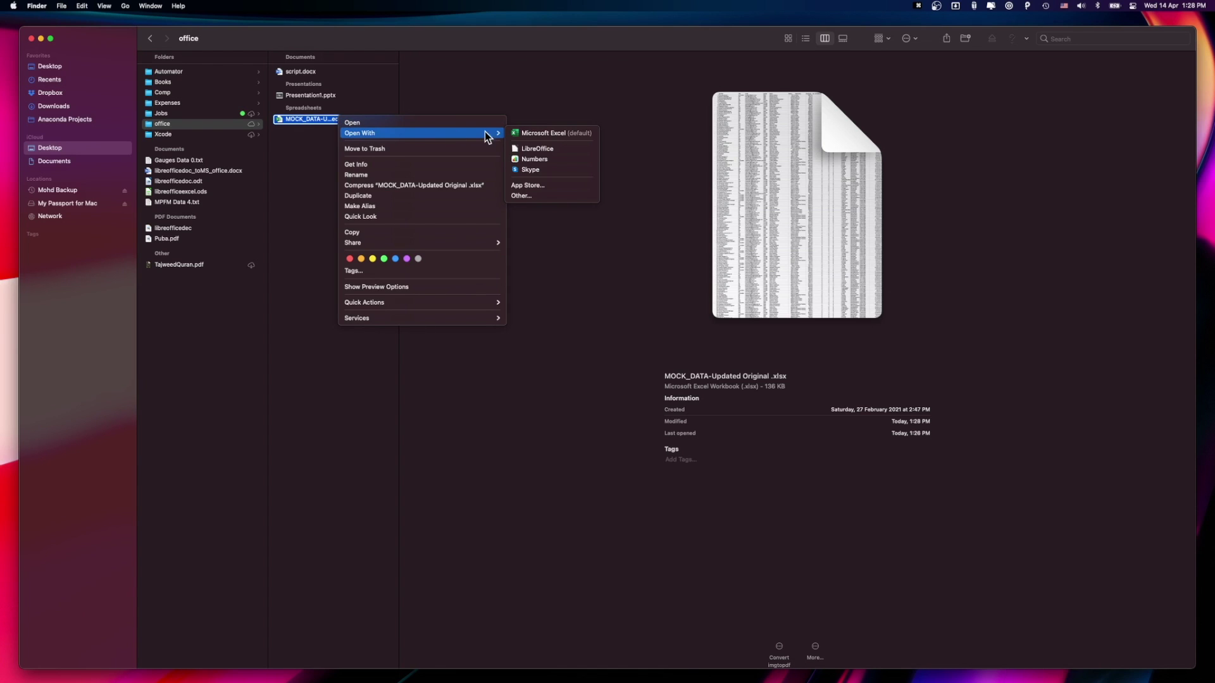
click(529, 134)
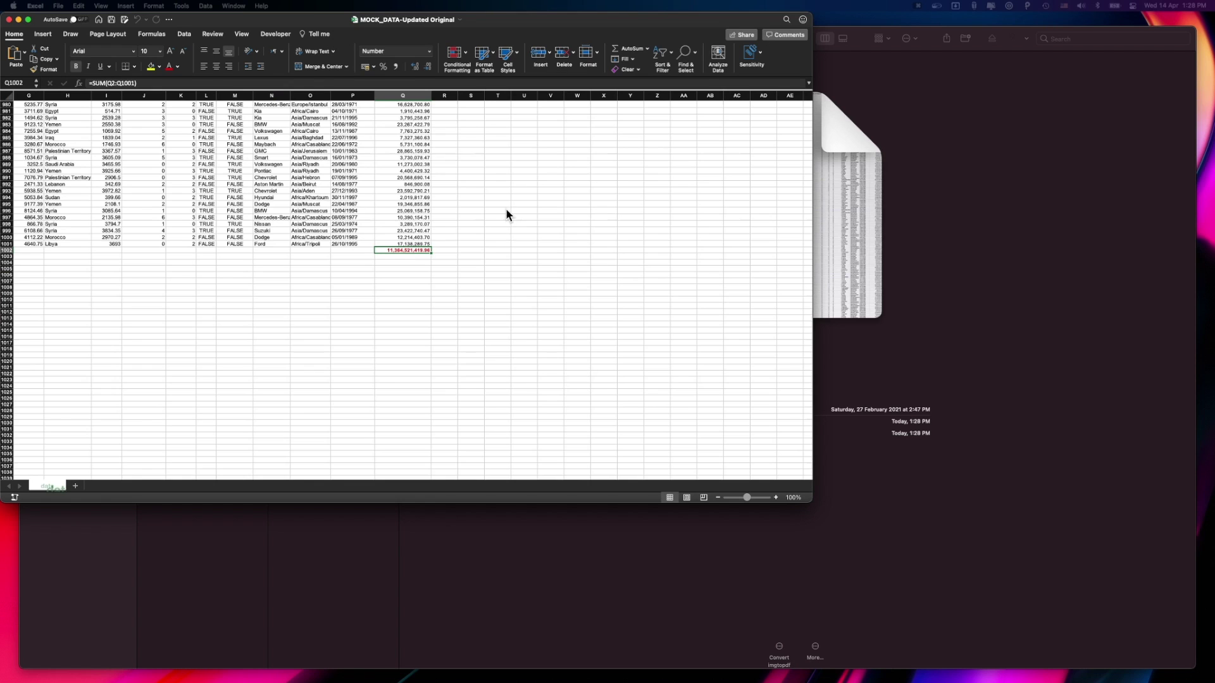
Examine the Sales column in Excel from its header to the total in Q1002, and close the workbook.
scroll(291, 241, up, 3)
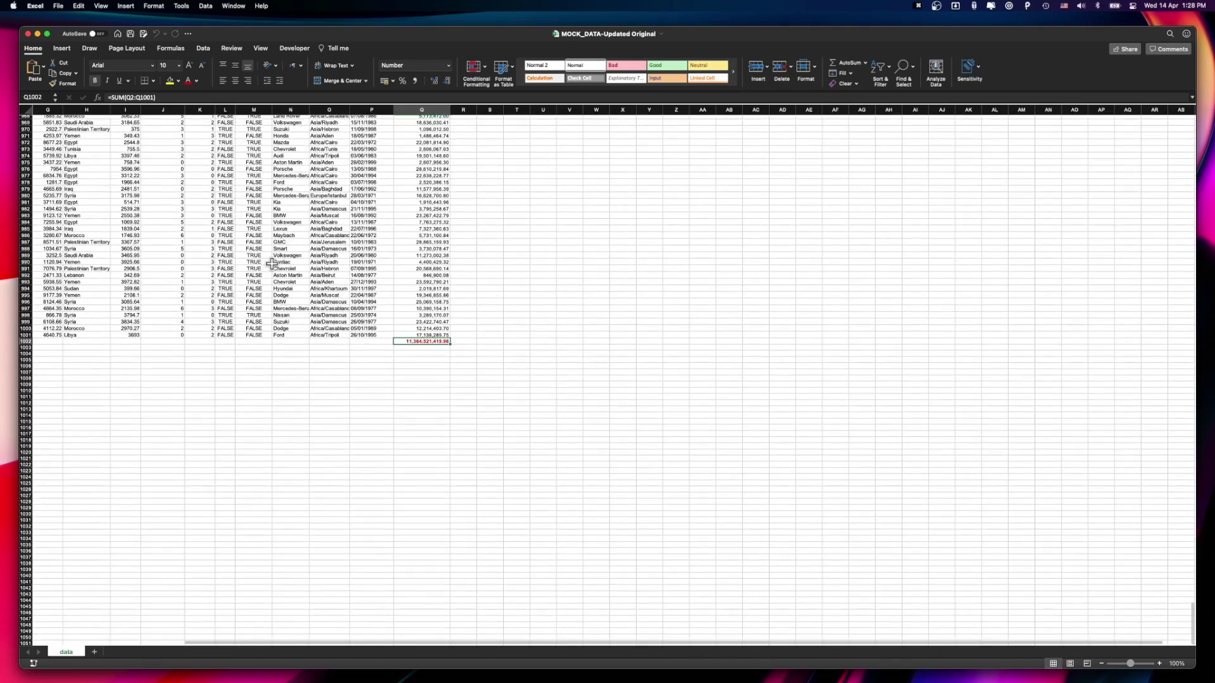
scroll(273, 269, up, 5)
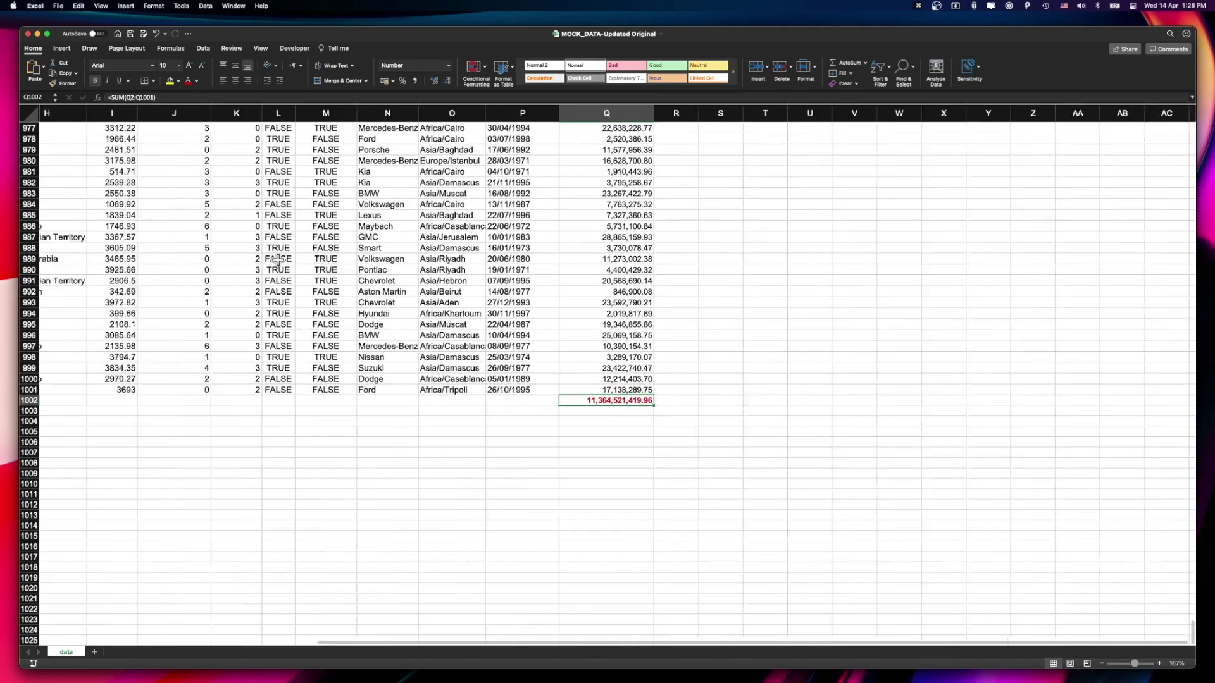
click(796, 380)
key(ctrl+shift+Up)
click(791, 139)
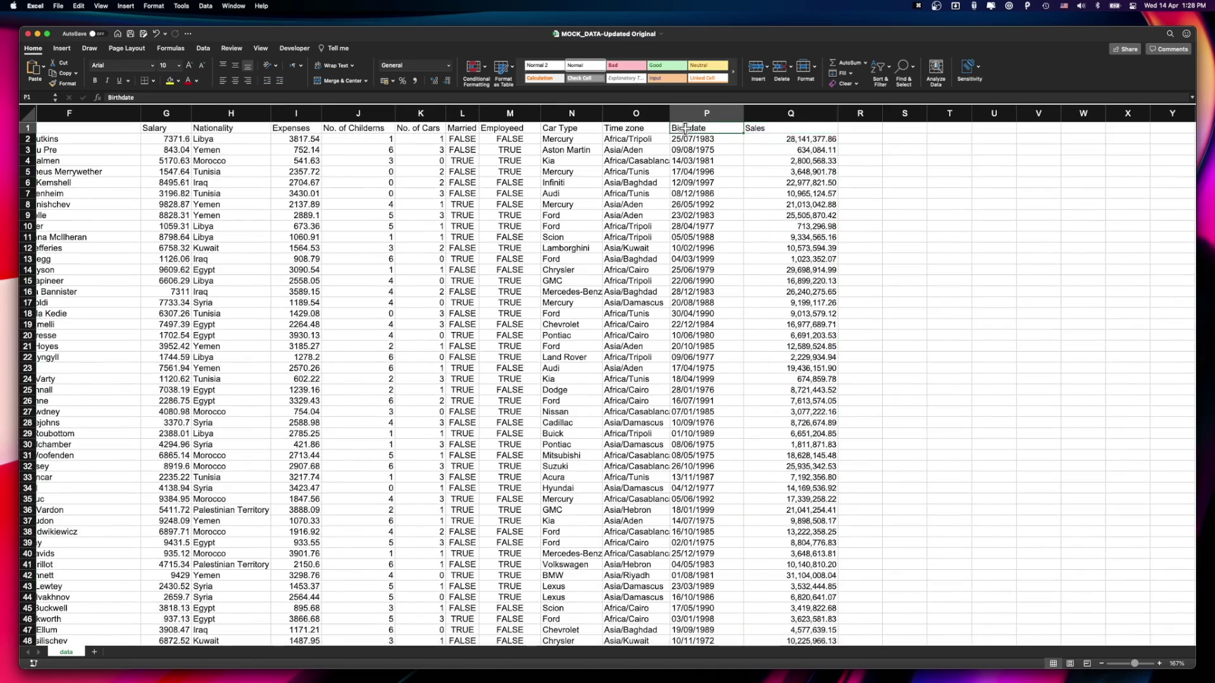
key(ctrl+shift+Down)
key(super+shift+t)
click(773, 529)
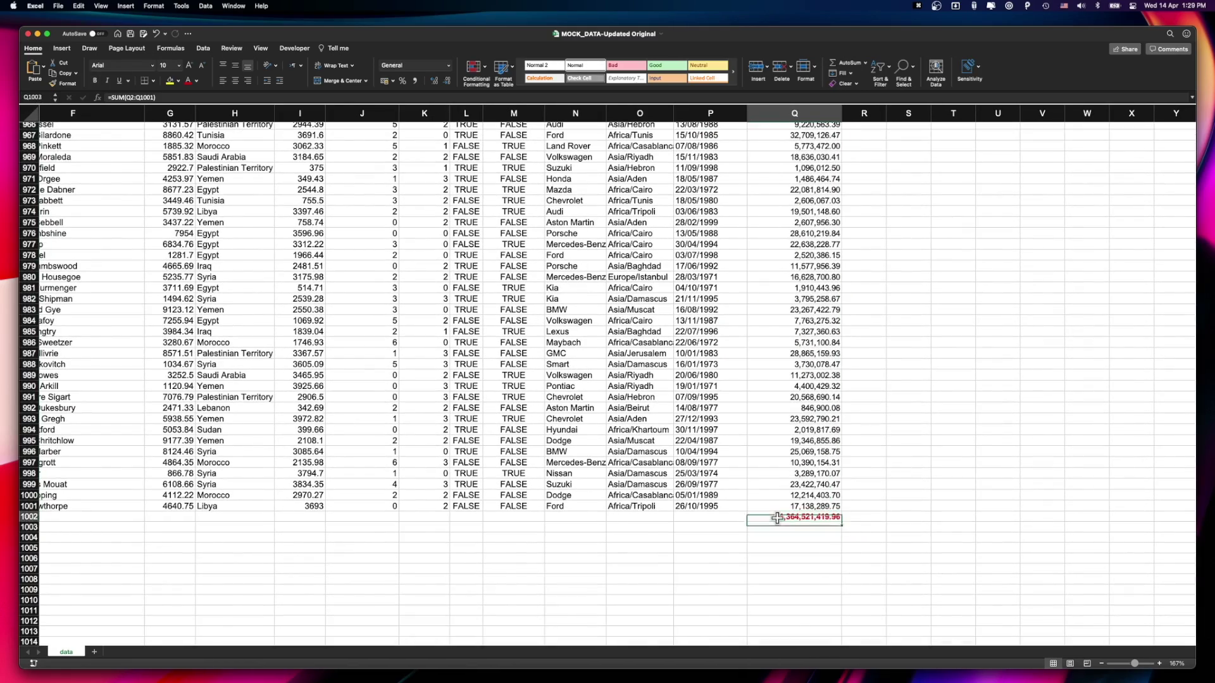
click(776, 517)
key(ctrl+shift+Up)
click(718, 137)
click(28, 34)
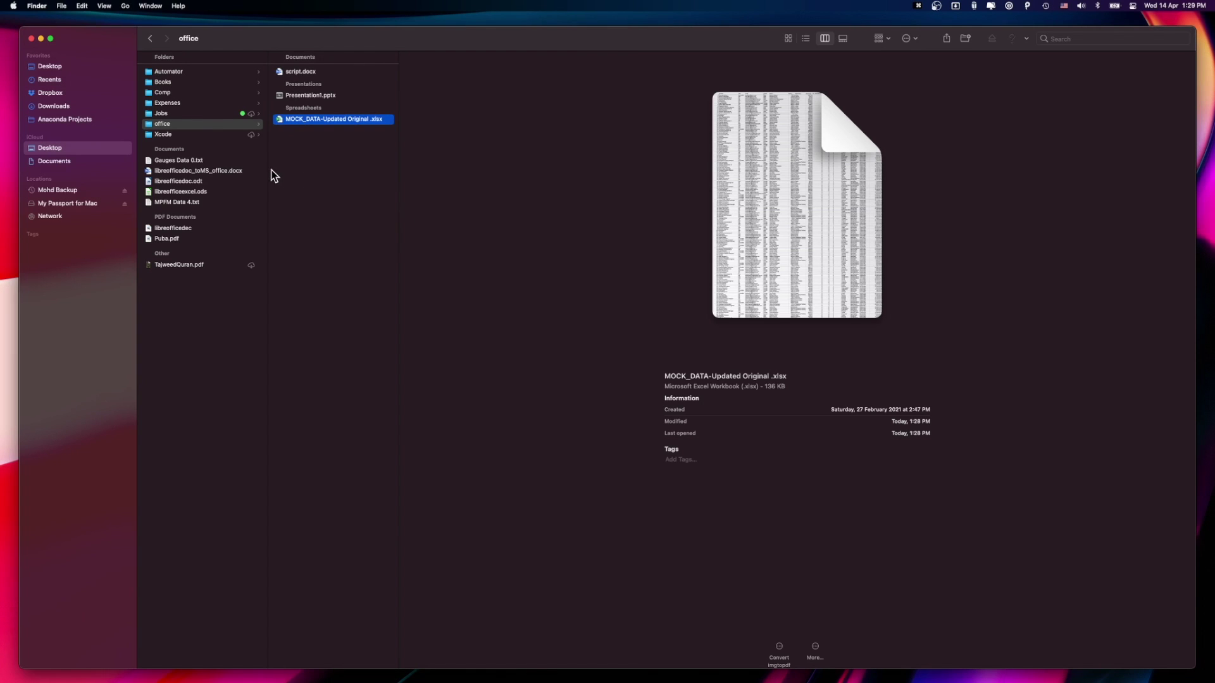
Switch to the LibreOffice Start Center and create an Impress presentation from the Blueprint Plans template.
click(722, 667)
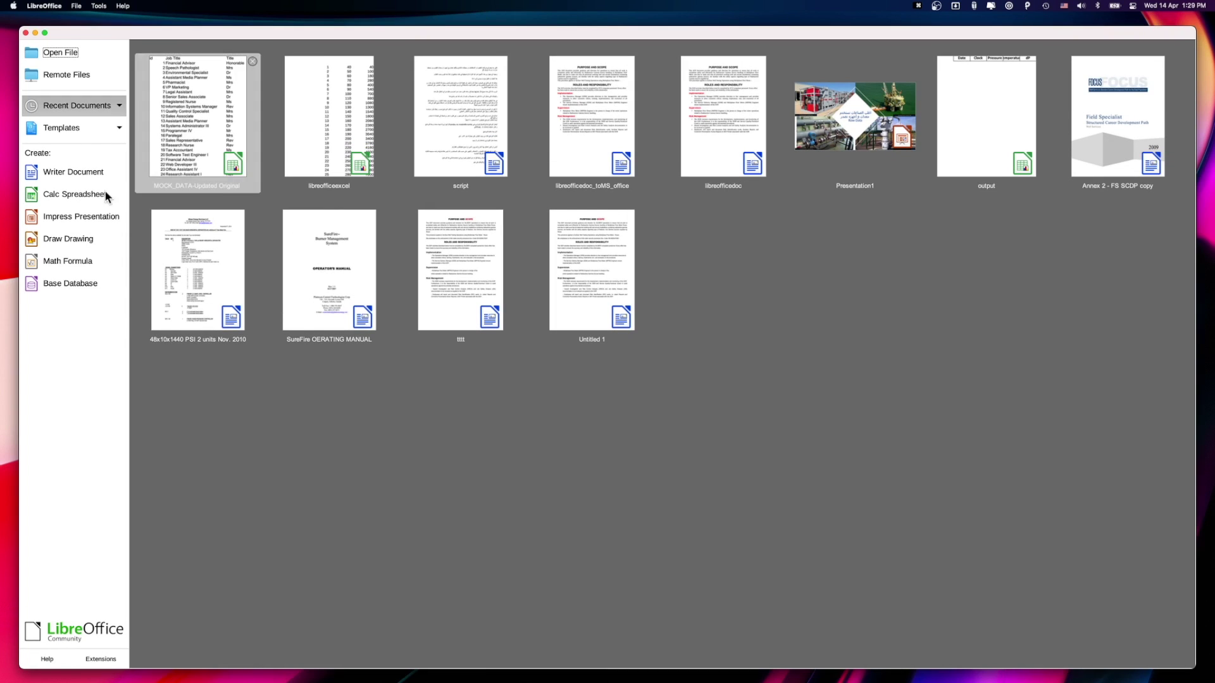
click(88, 225)
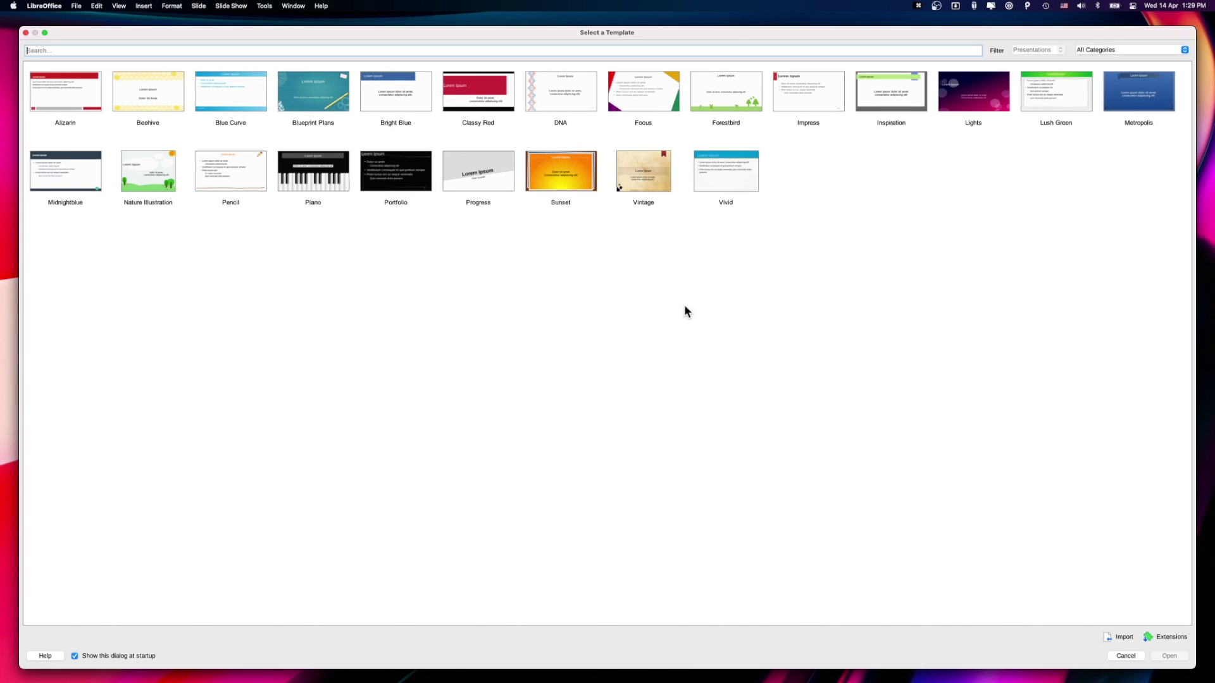
click(296, 101)
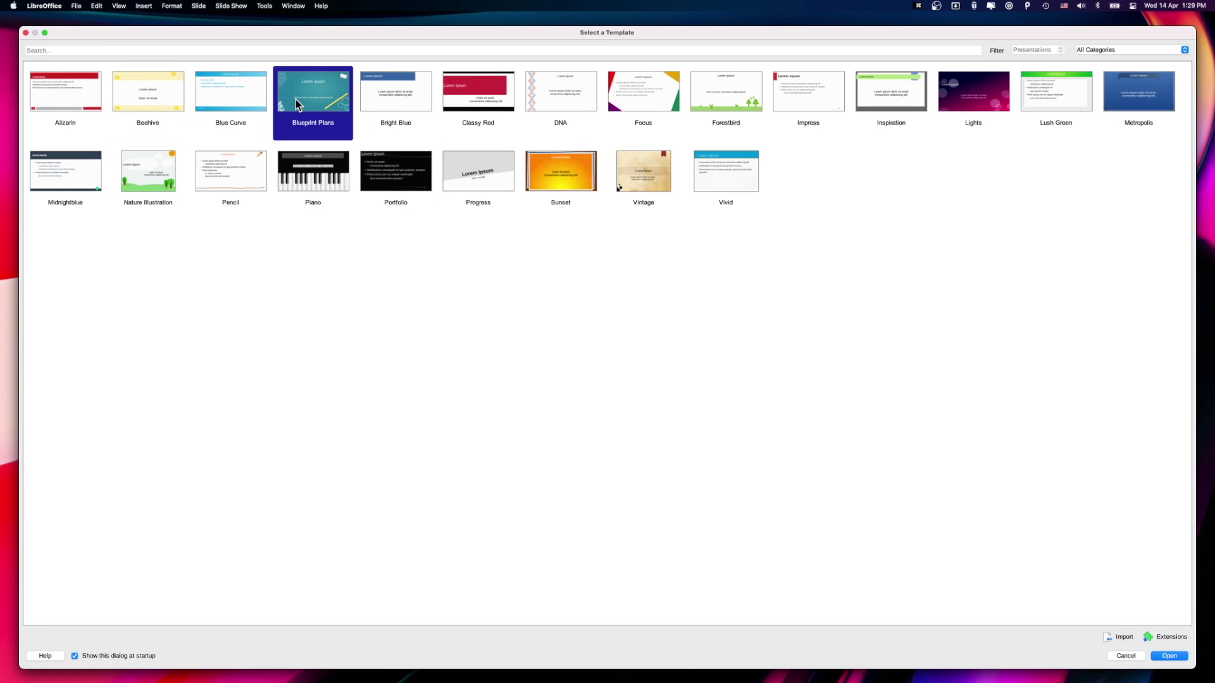
double_click(303, 99)
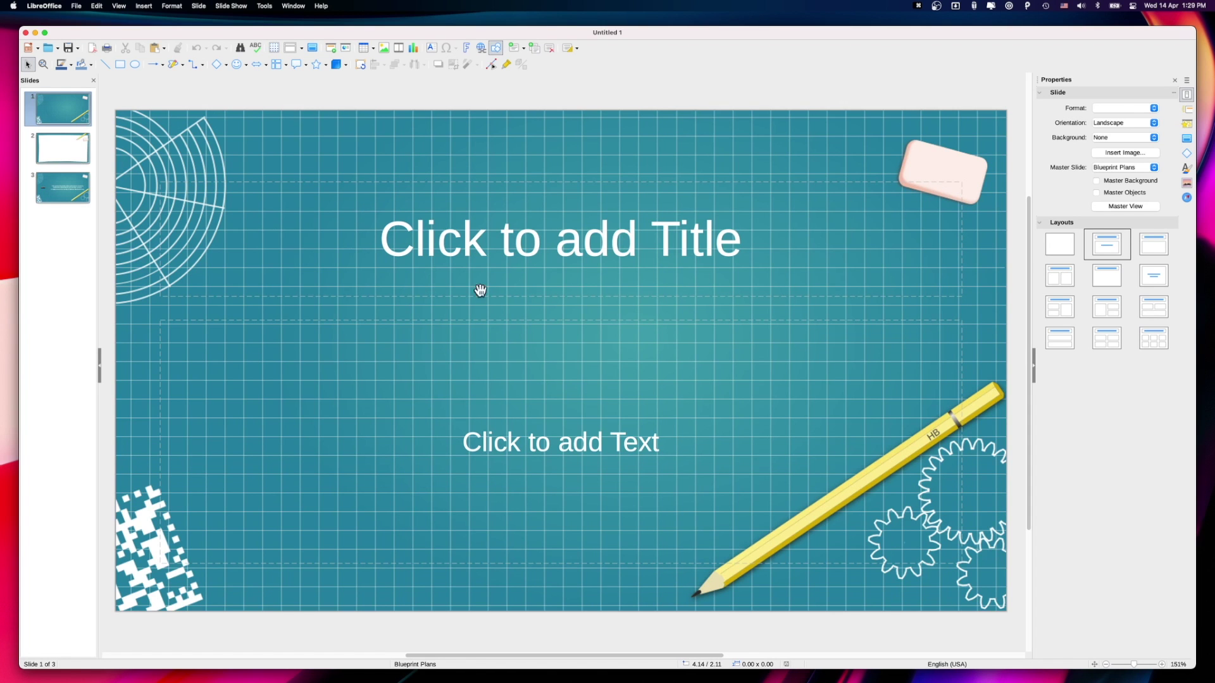
Add a new slide after slide 3, try several layouts, and apply the one with a title above two stacked content boxes.
right_click(47, 239)
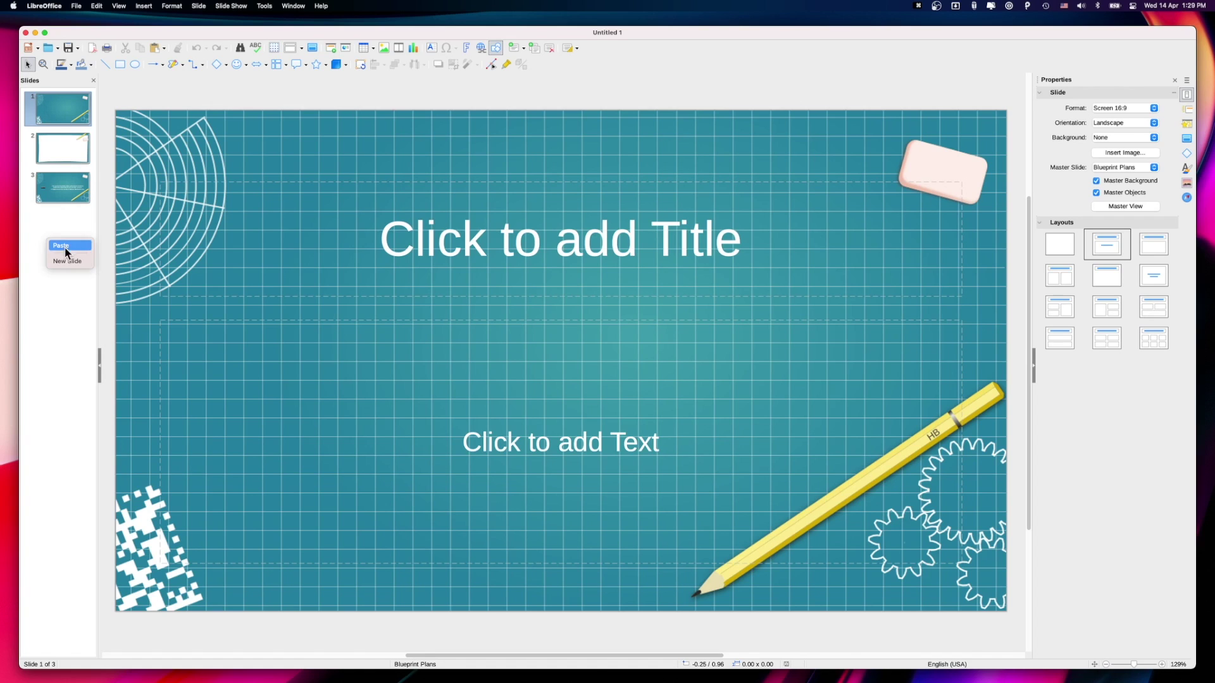
click(67, 261)
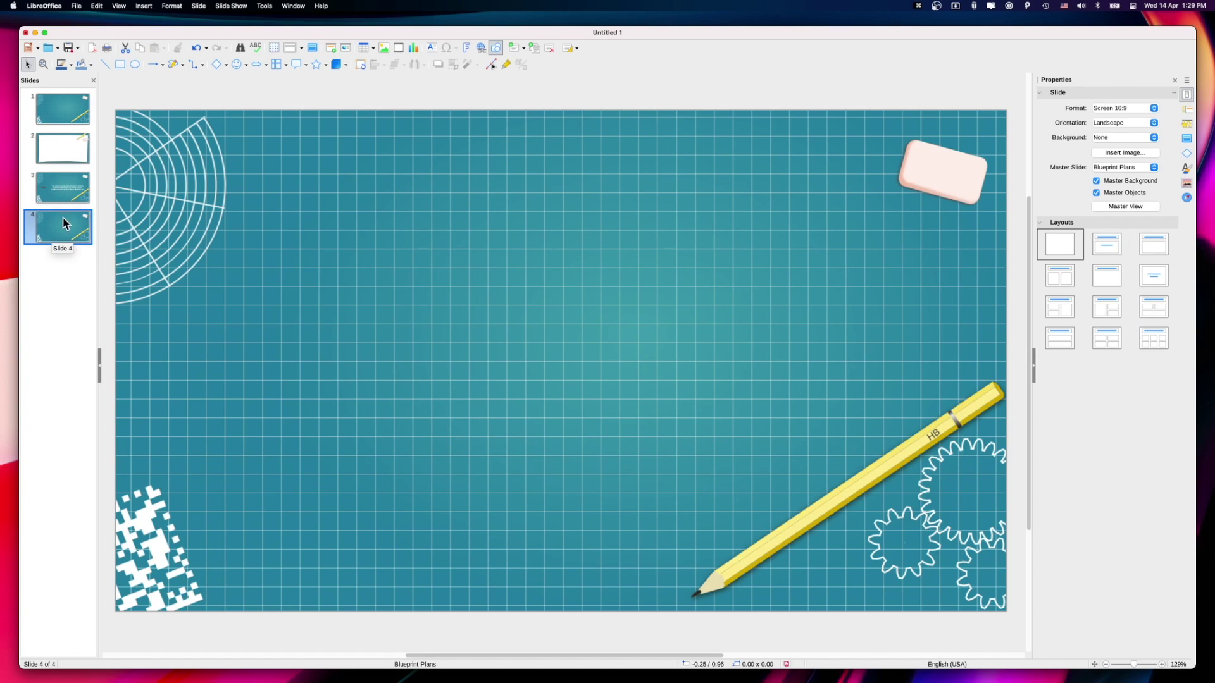
click(1099, 303)
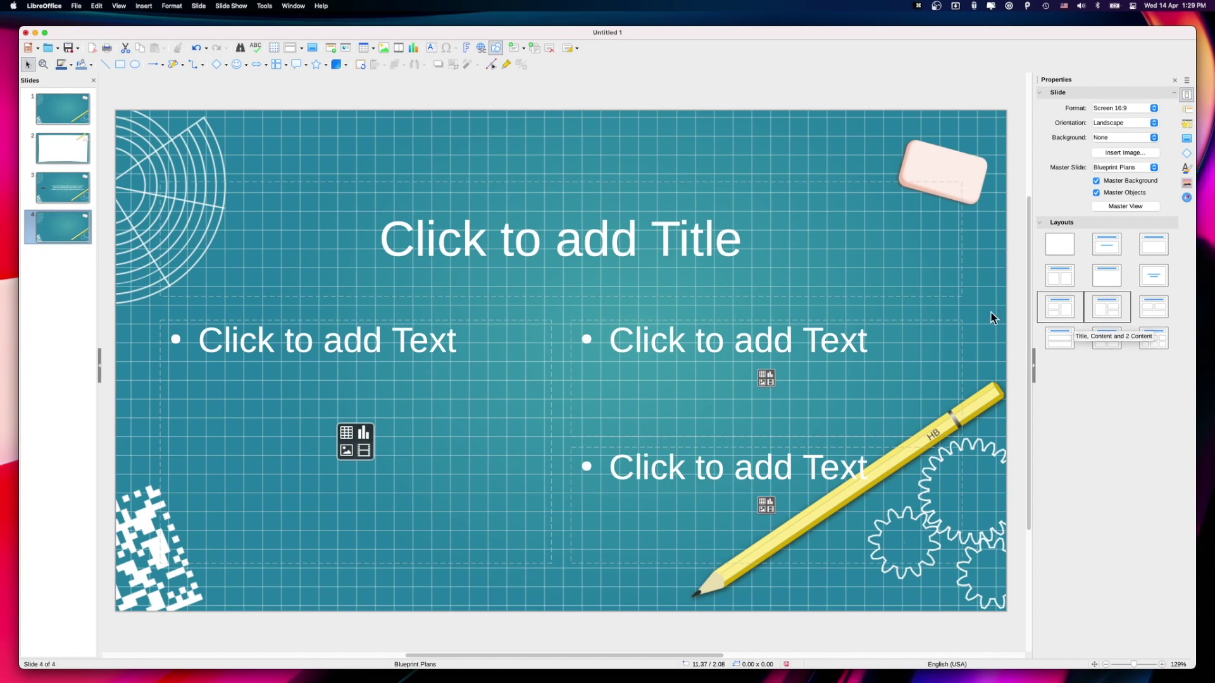
click(1151, 340)
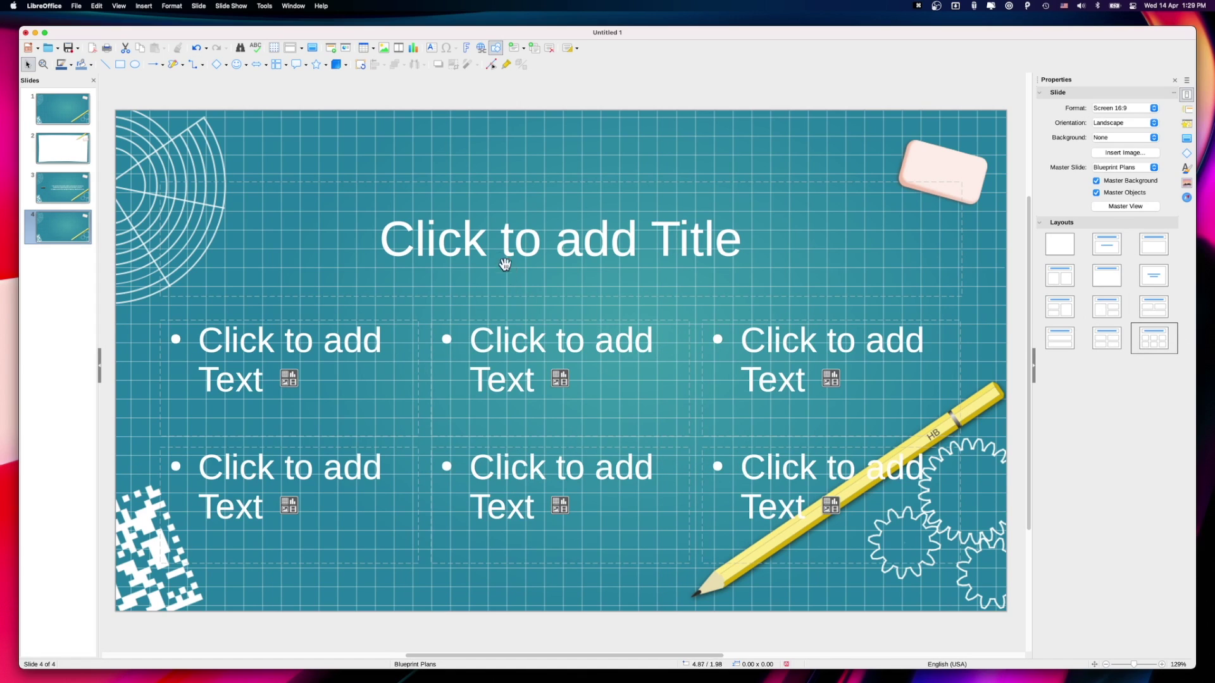
click(1061, 339)
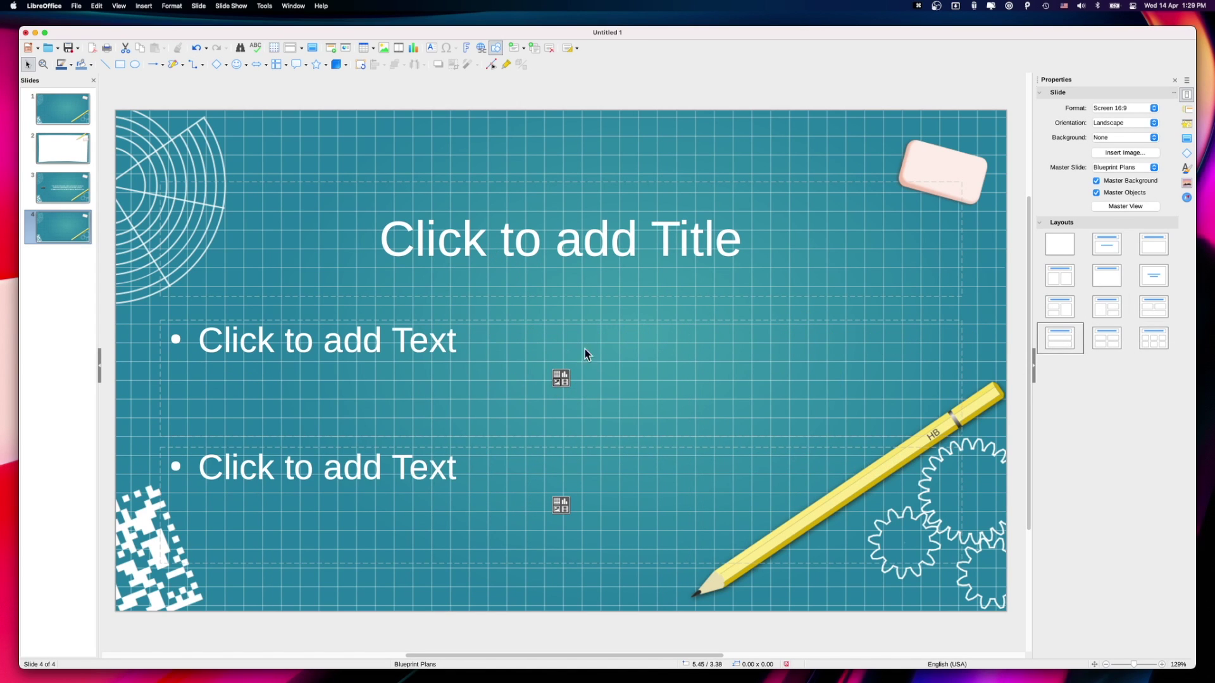
Insert a default column chart into the upper content box of slide 4.
click(557, 382)
click(727, 327)
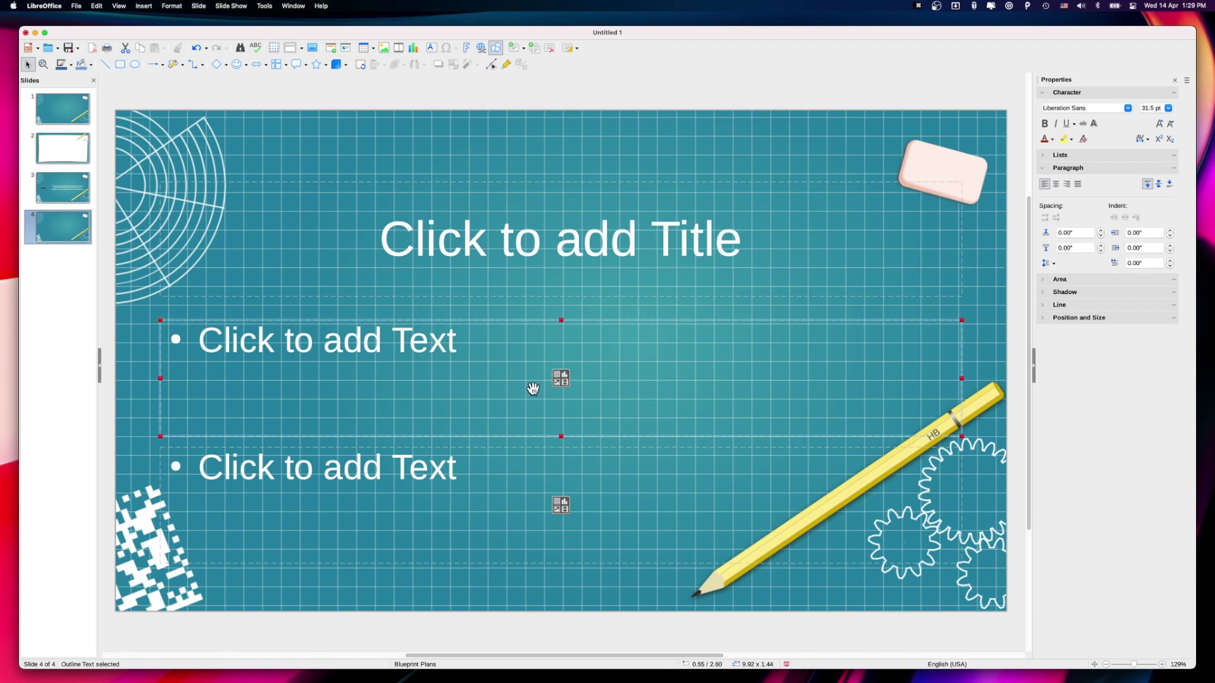
click(564, 376)
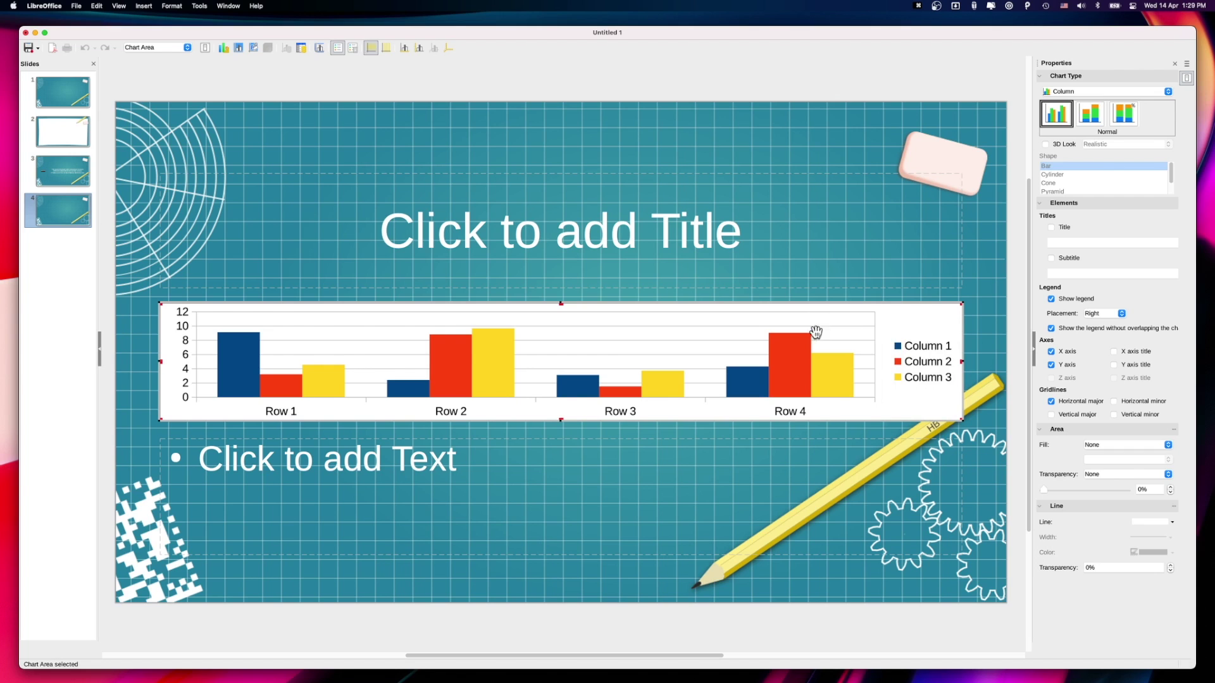
Close the untitled presentation without saving, and open Presentation1.pptx from the office folder in LibreOffice.
click(25, 32)
click(116, 81)
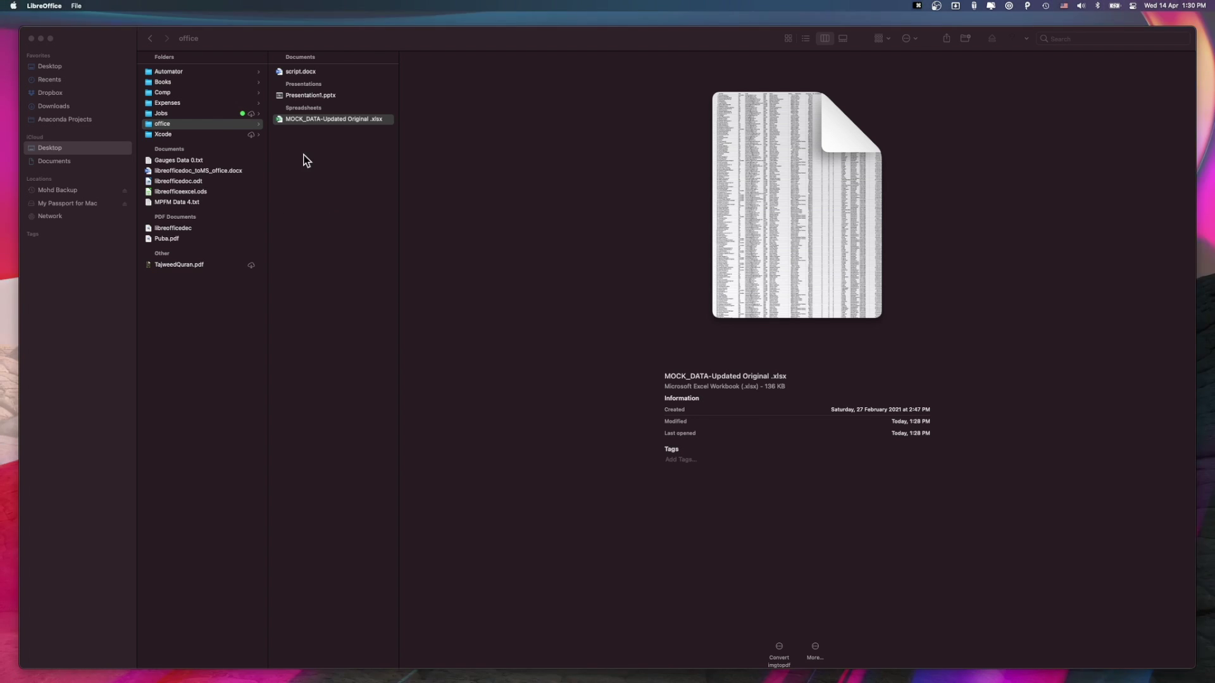
click(317, 95)
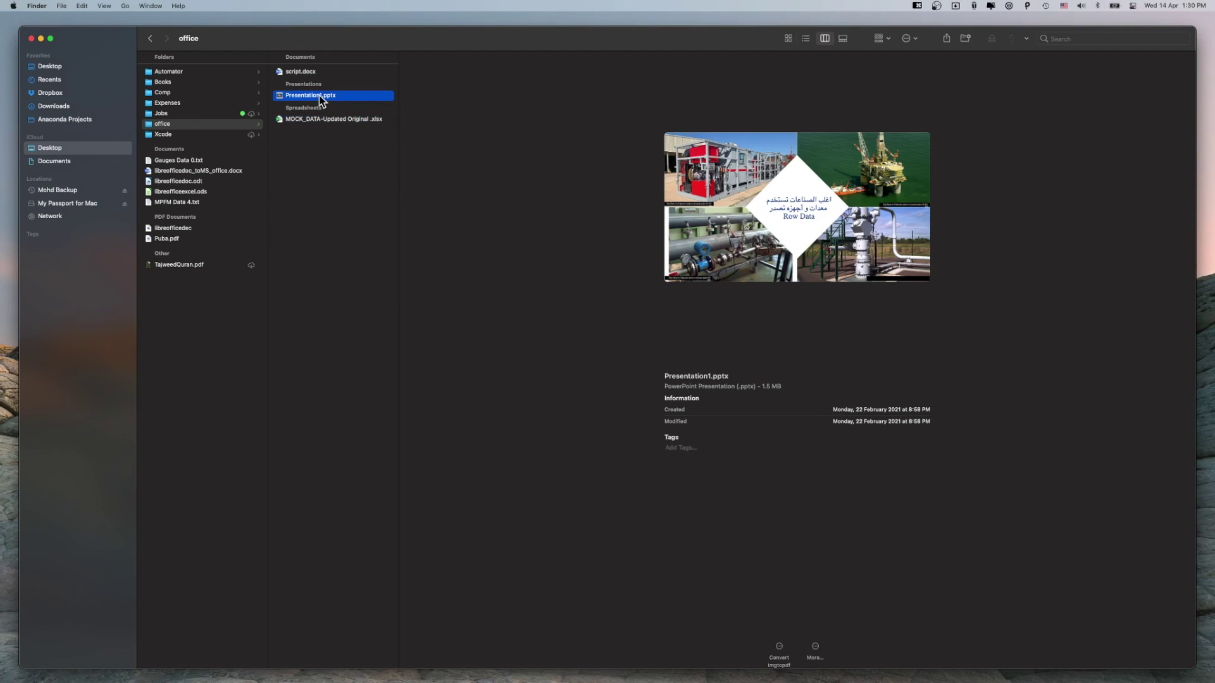
right_click(305, 94)
mouse_move(354, 110)
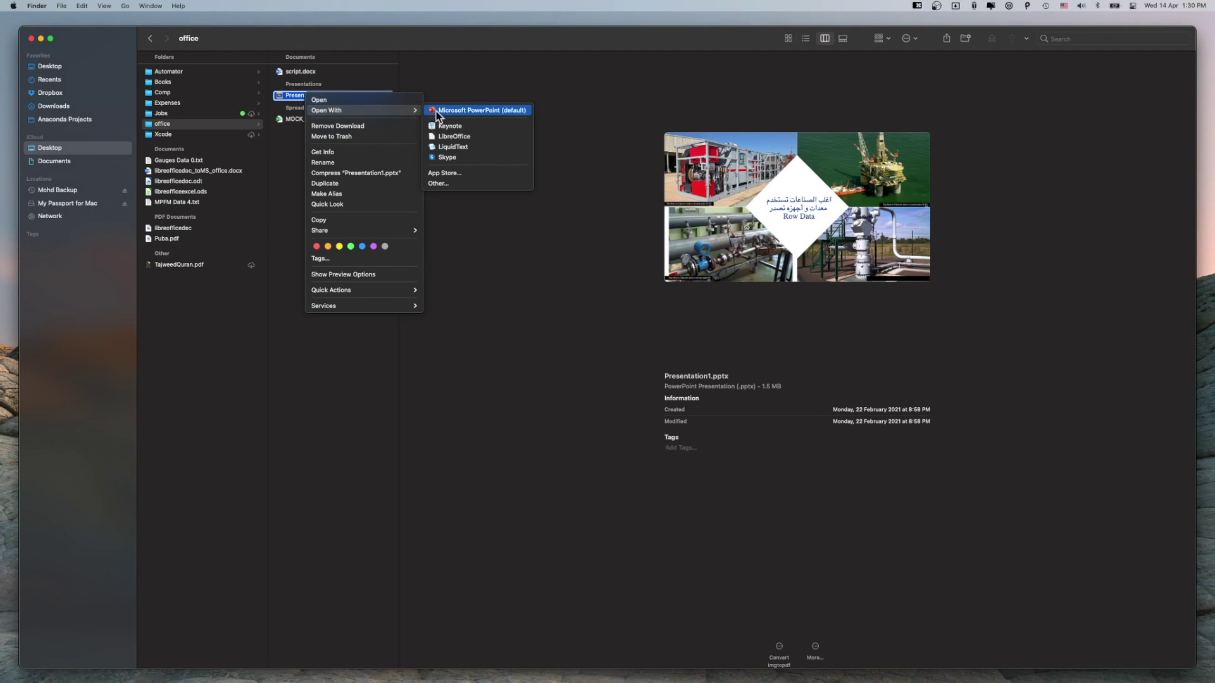
click(485, 136)
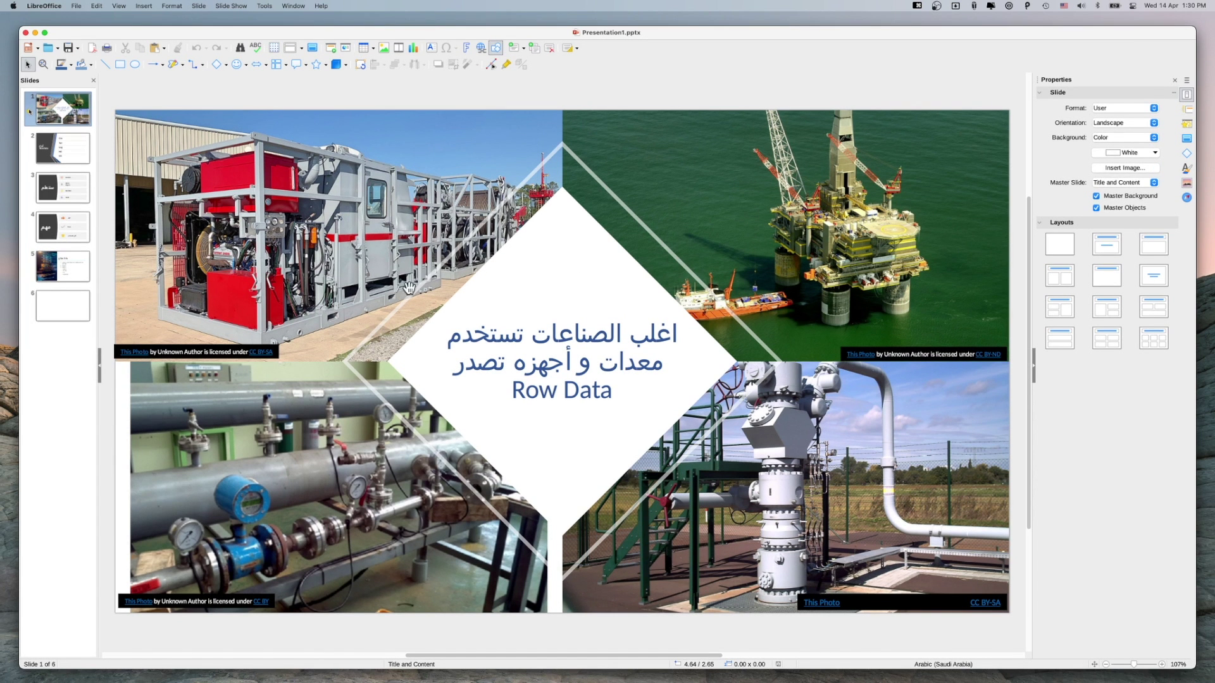
Look through slides 2 to 5 of the presentation and return to the first slide.
click(63, 148)
click(62, 184)
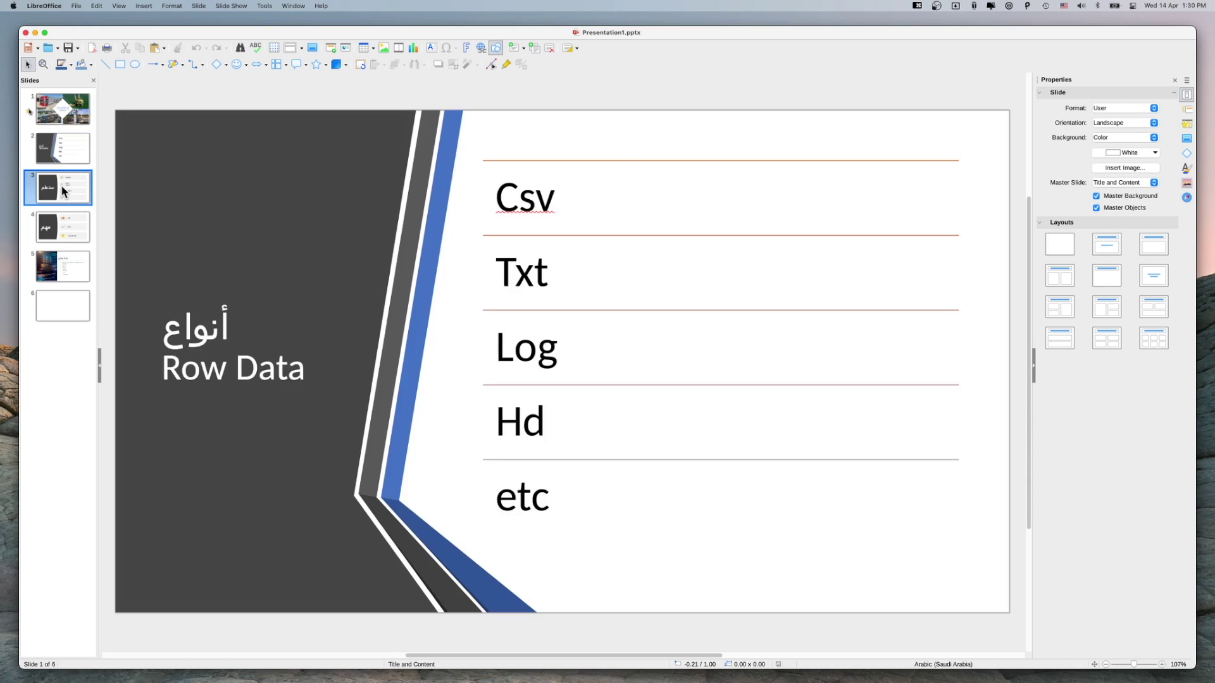
click(60, 218)
click(63, 267)
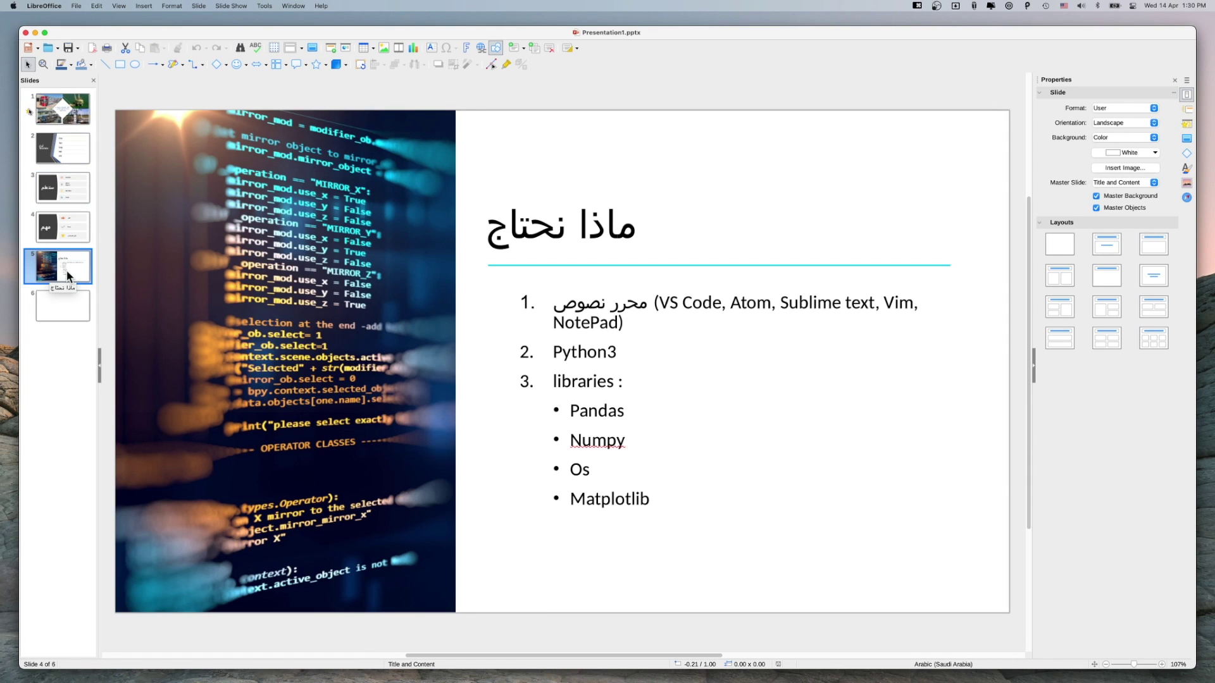
click(61, 114)
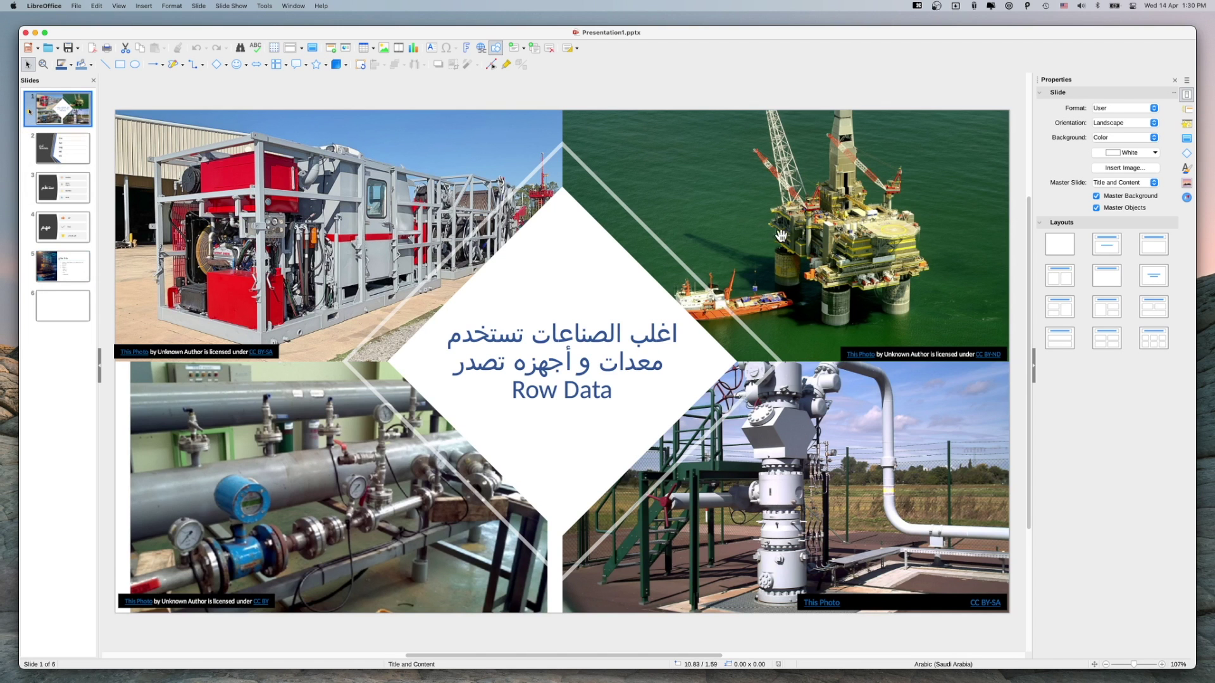
Rewrite the five file type entries on slide 2 in capitals as CSV, TXT, LOG, HD and ETC.
click(81, 153)
double_click(545, 204)
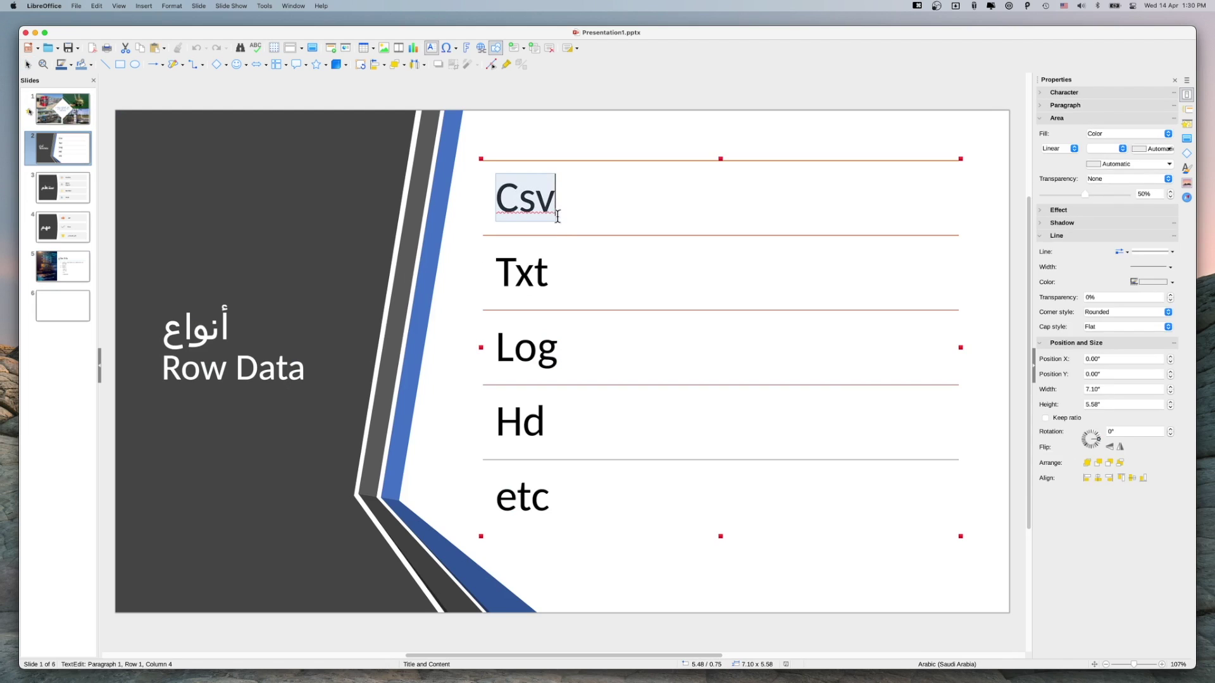
key(BackSpace)
text(CS)
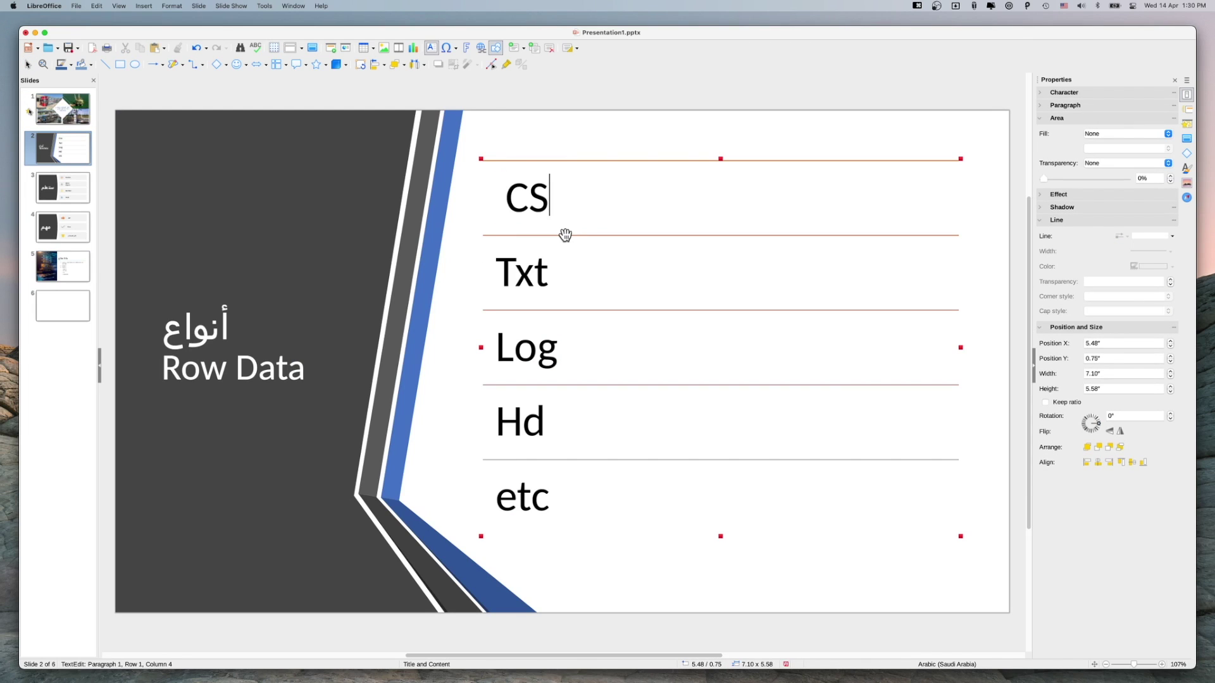
text(V)
double_click(535, 266)
text(TXT)
double_click(527, 344)
text(LOG)
double_click(520, 420)
text(HD)
double_click(522, 497)
text(ETC)
Format the word Data in the Row Data entry on slide 3 as bold dark red text.
click(63, 188)
double_click(656, 190)
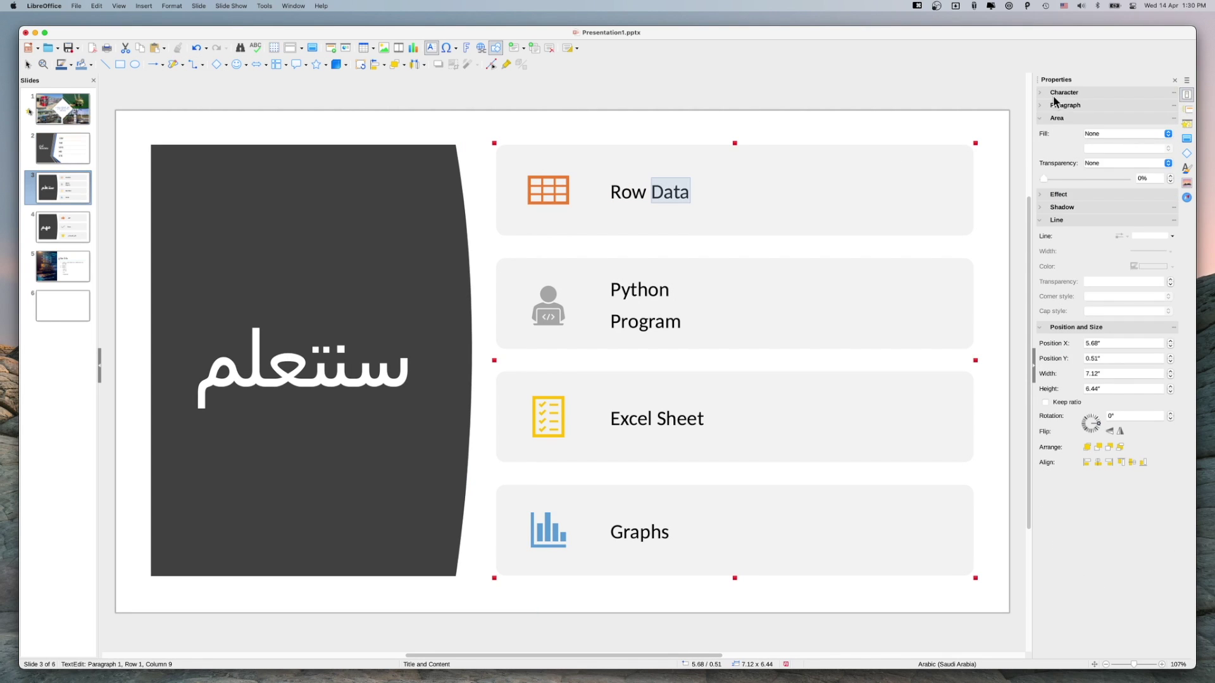
click(1186, 94)
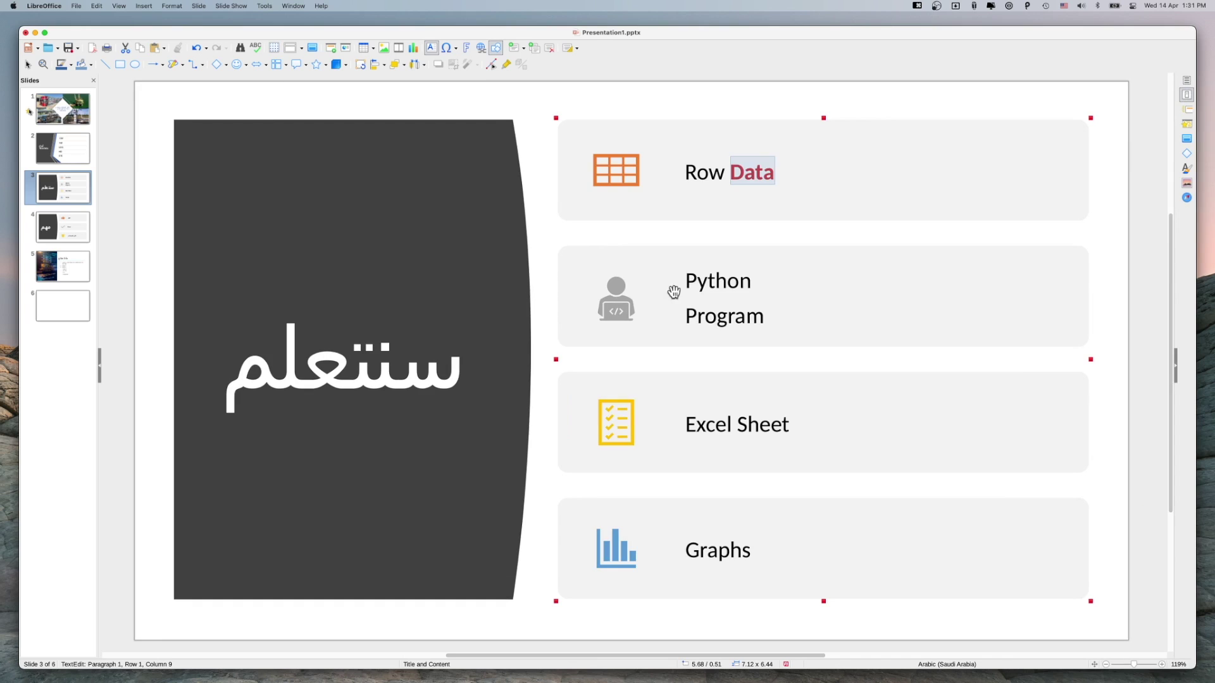
Save Presentation1.pptx in PowerPoint 2007-365 format and close it, saving the changes.
key(super+s)
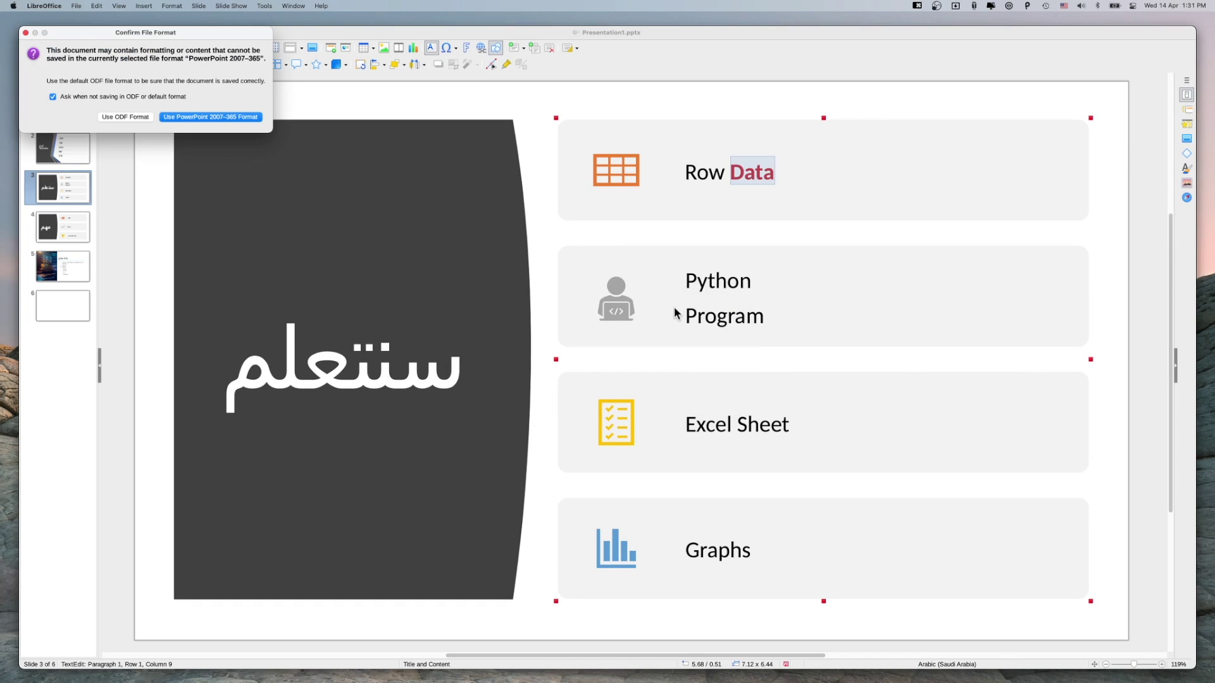
click(198, 116)
key(super+w)
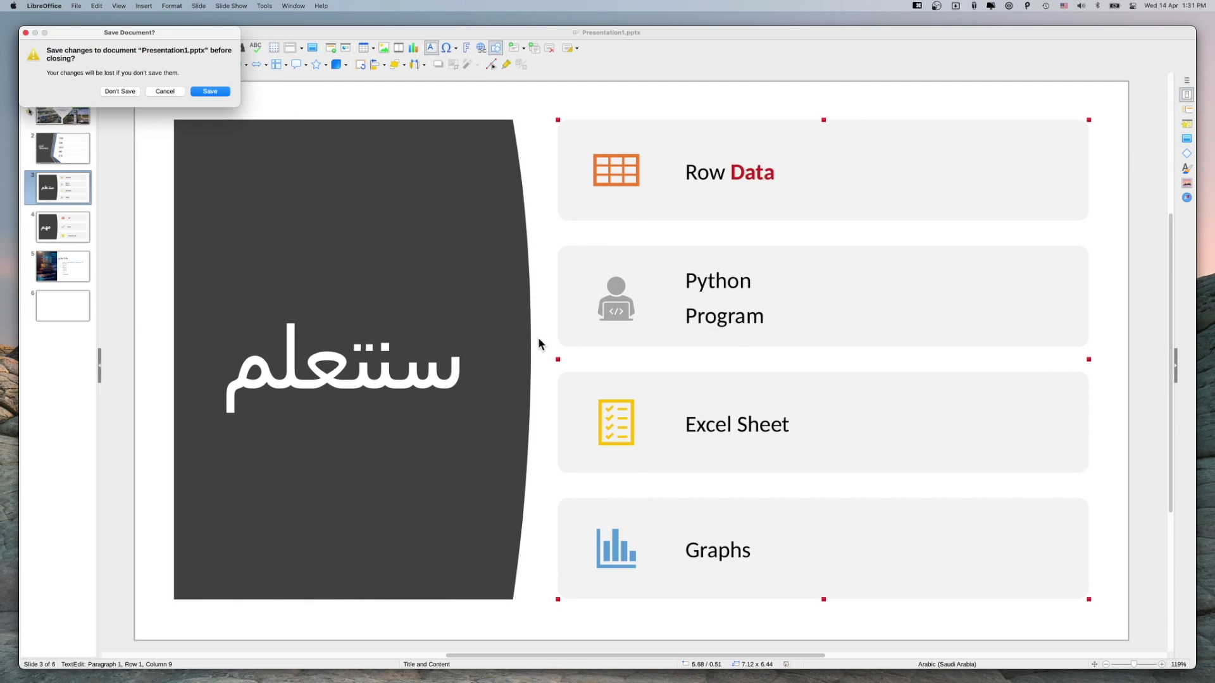
click(217, 94)
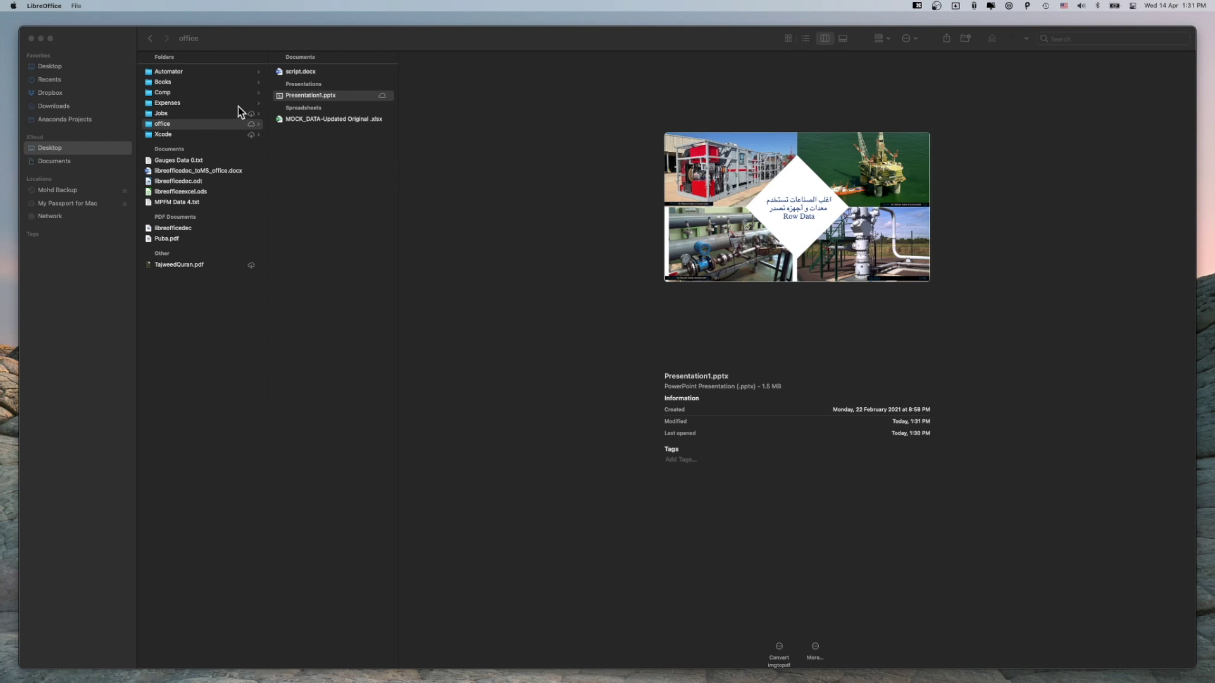
Open Presentation1.pptx from the office folder in Microsoft PowerPoint.
click(343, 167)
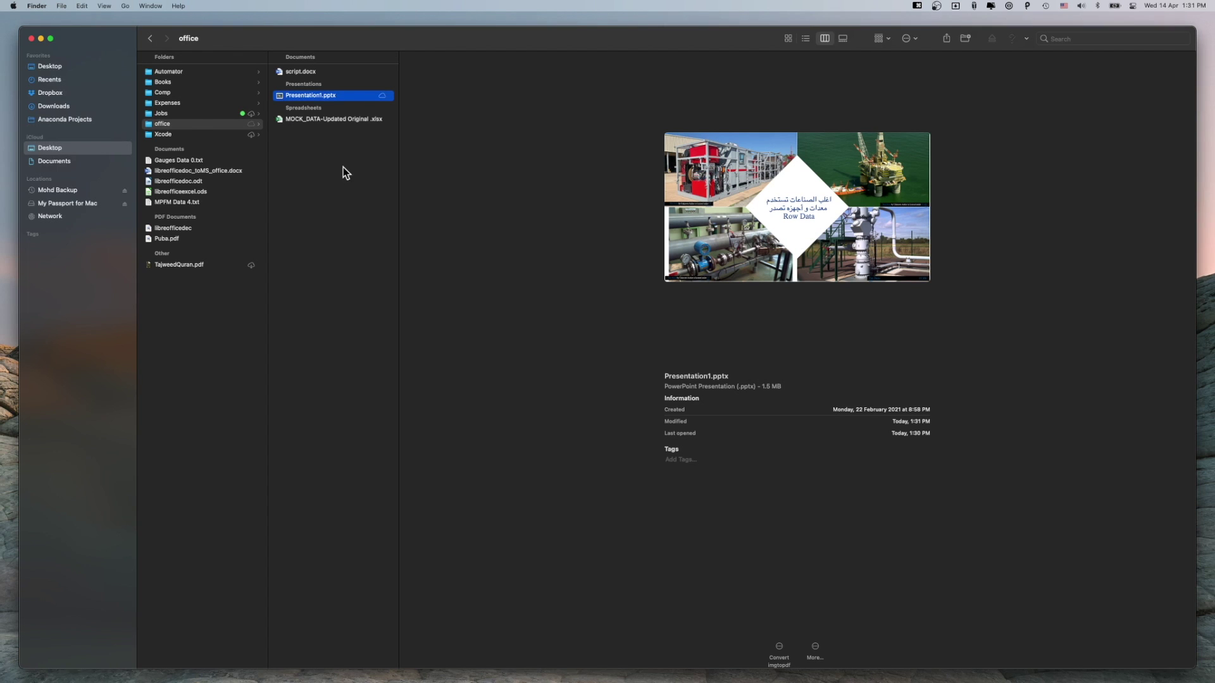
right_click(340, 102)
mouse_move(425, 113)
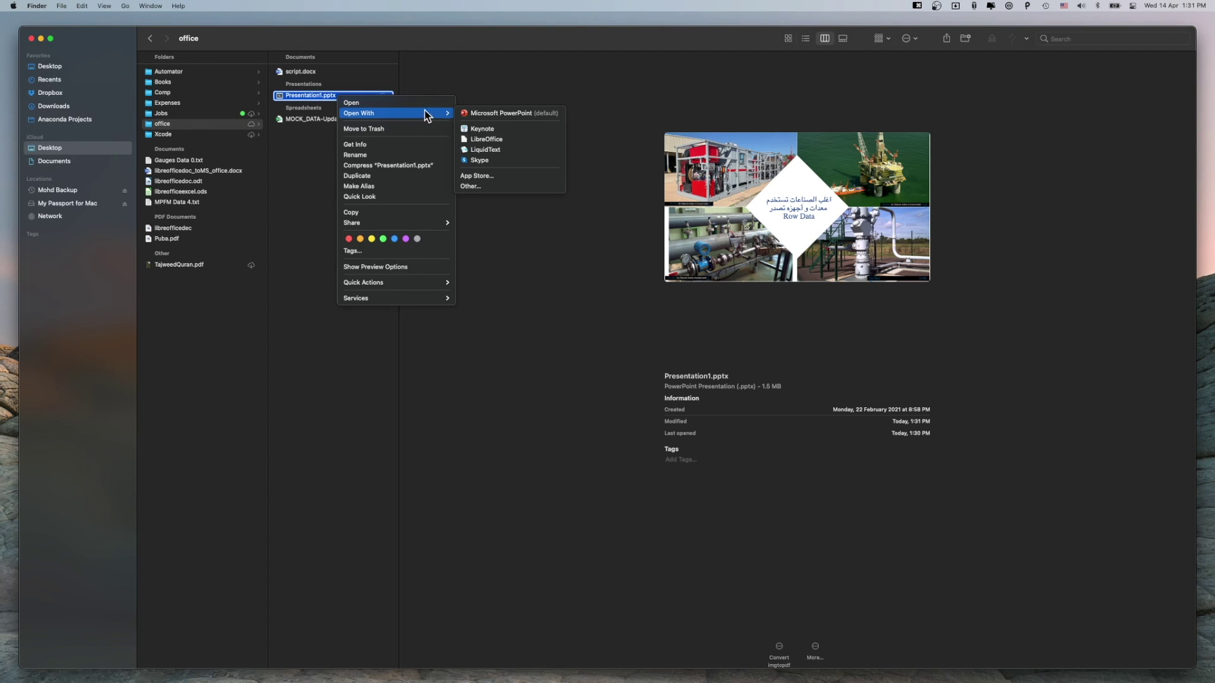
click(489, 114)
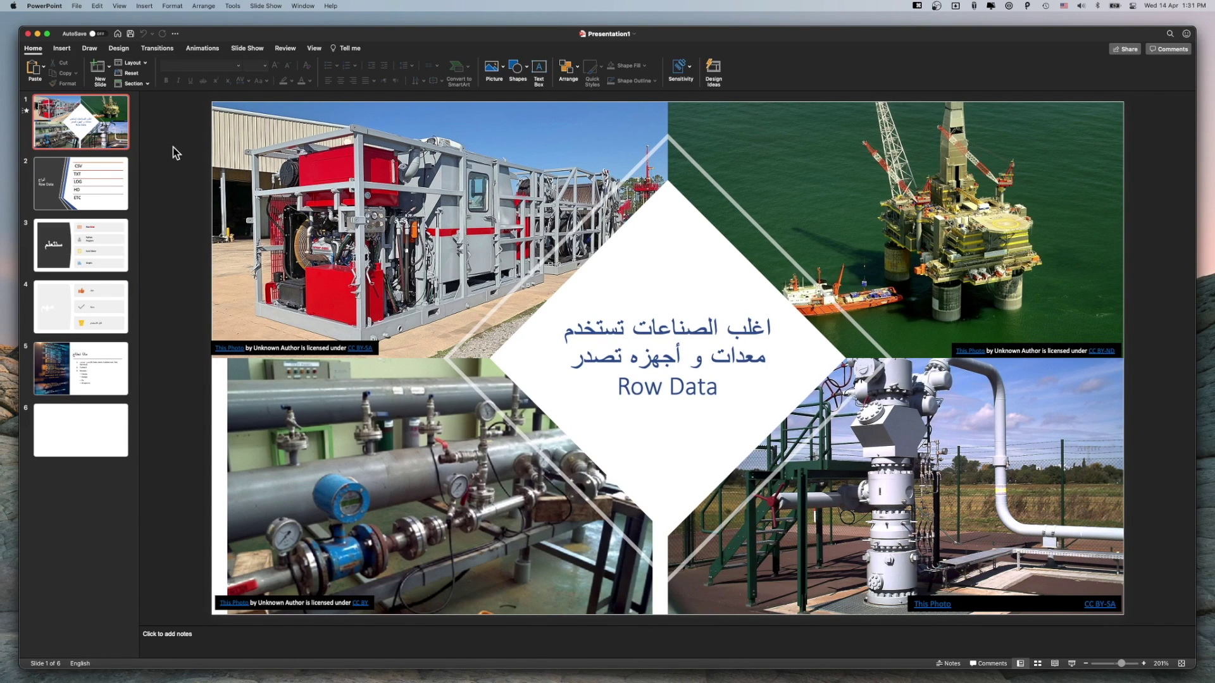
Examine the edited file type list on slide 2 and the word Data on slide 3, and close the presentation.
click(71, 177)
click(640, 178)
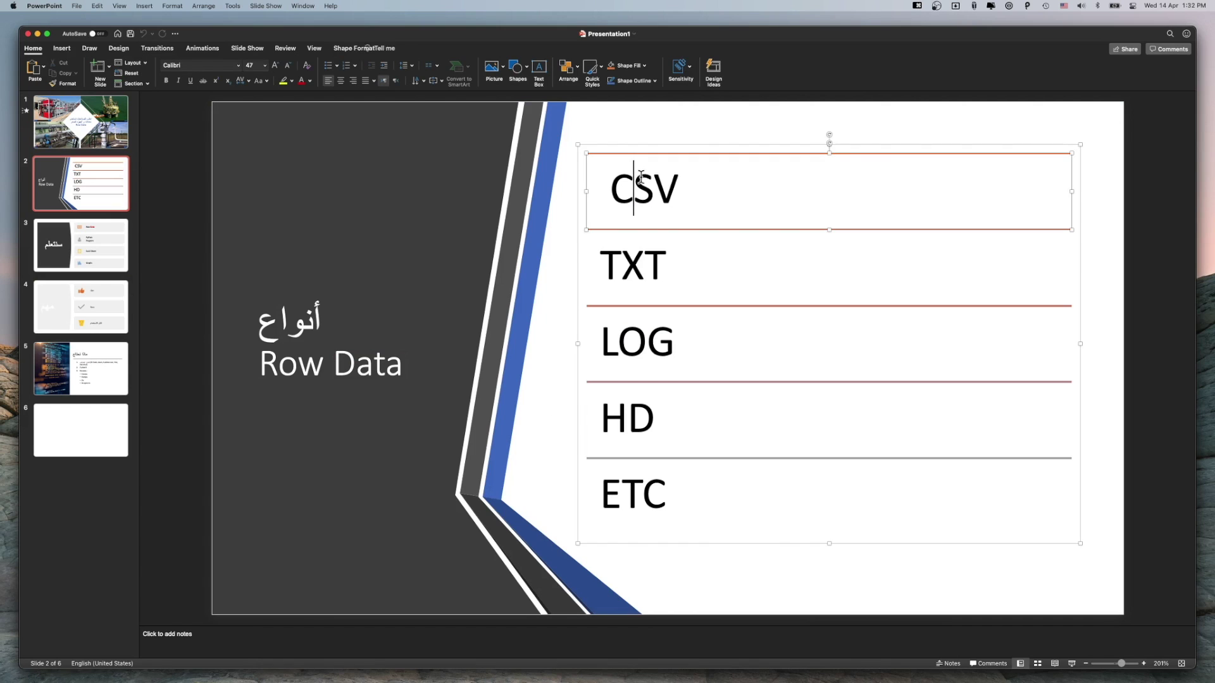
double_click(640, 264)
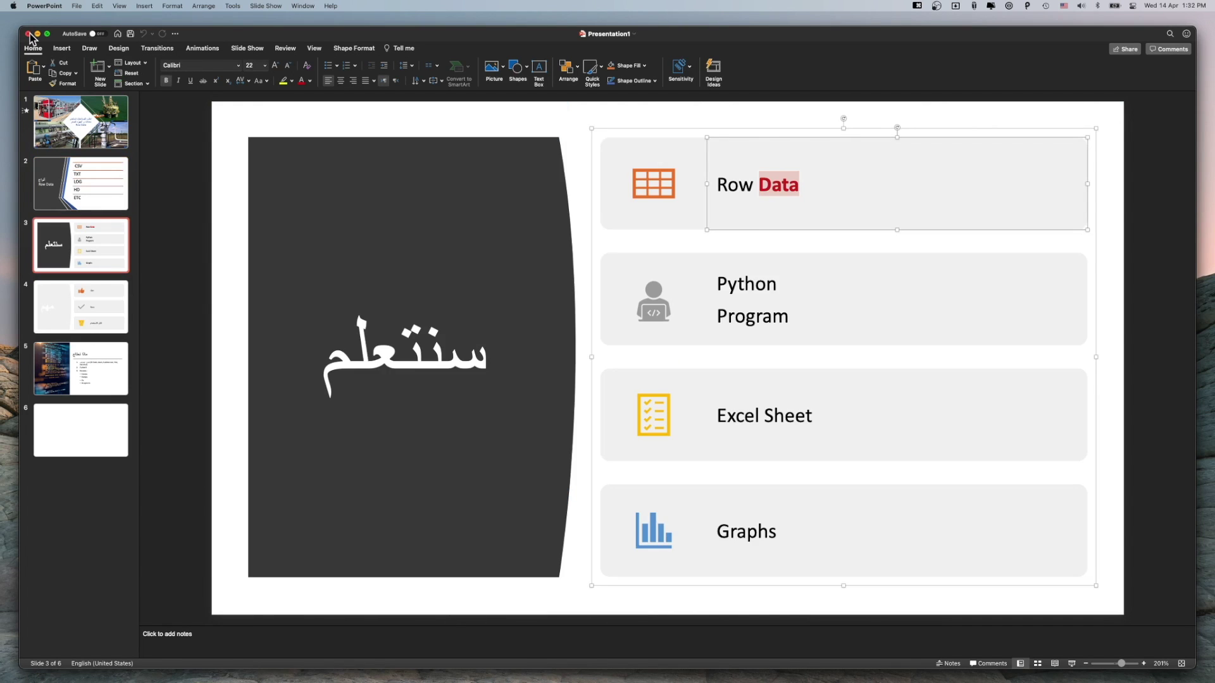
click(28, 34)
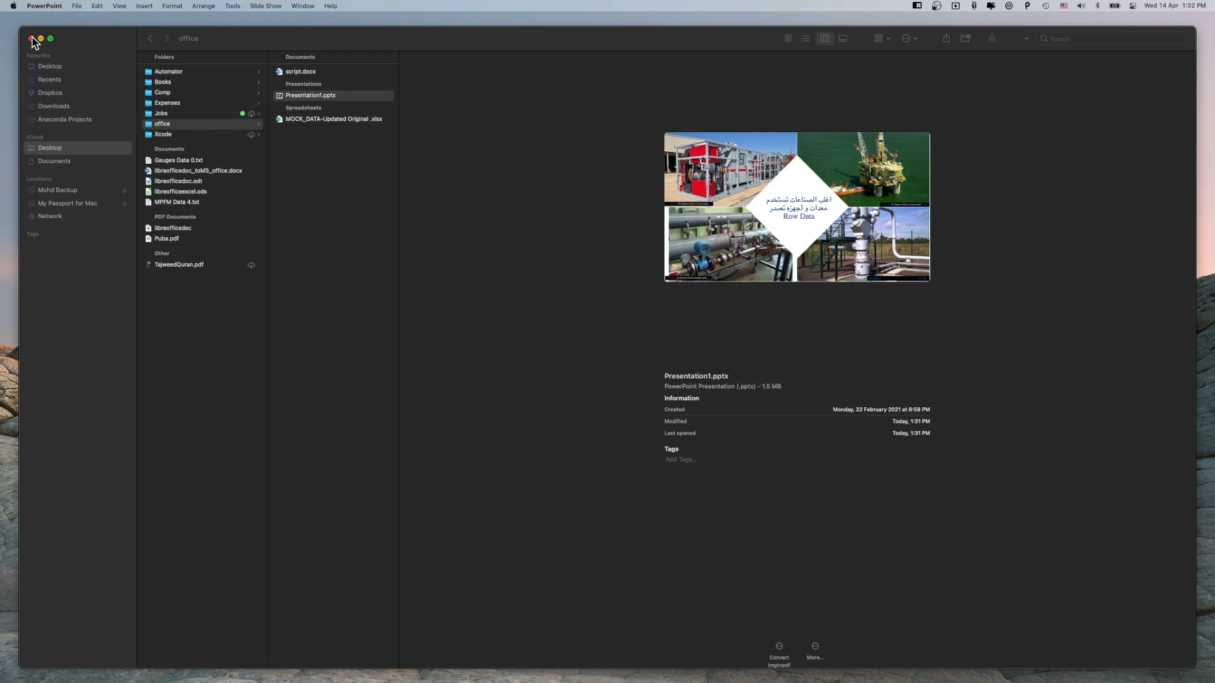
Close the Finder window and switch to the LibreOffice Start Center.
click(31, 38)
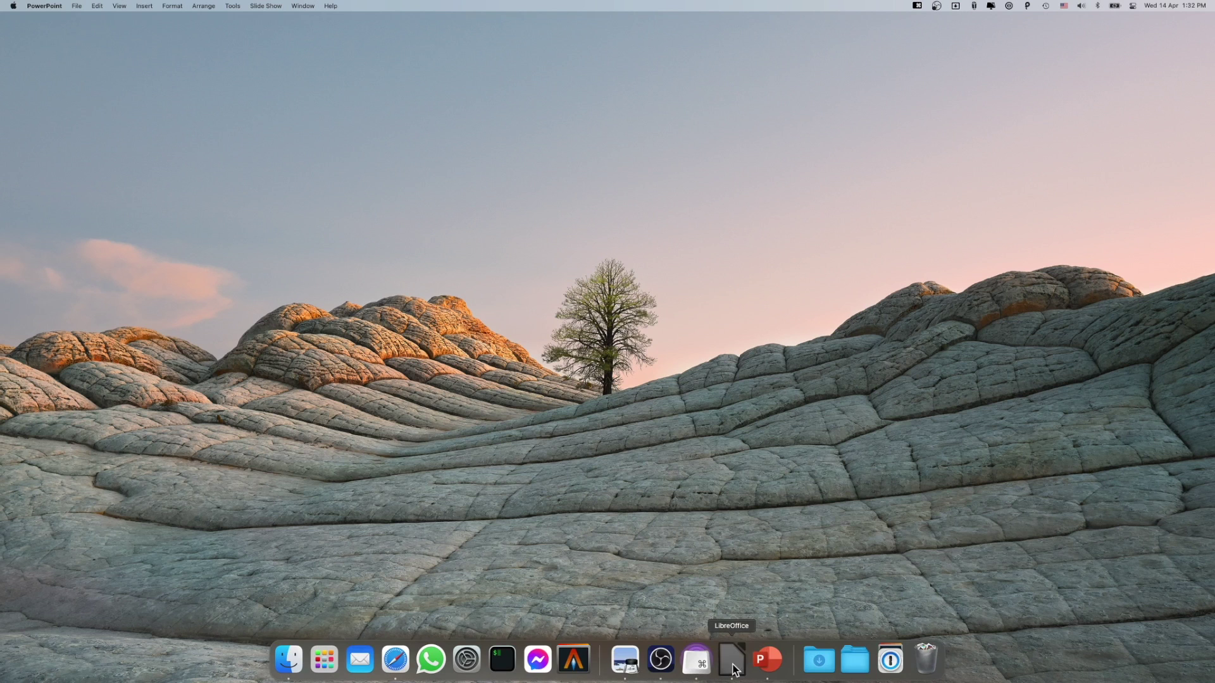
click(733, 664)
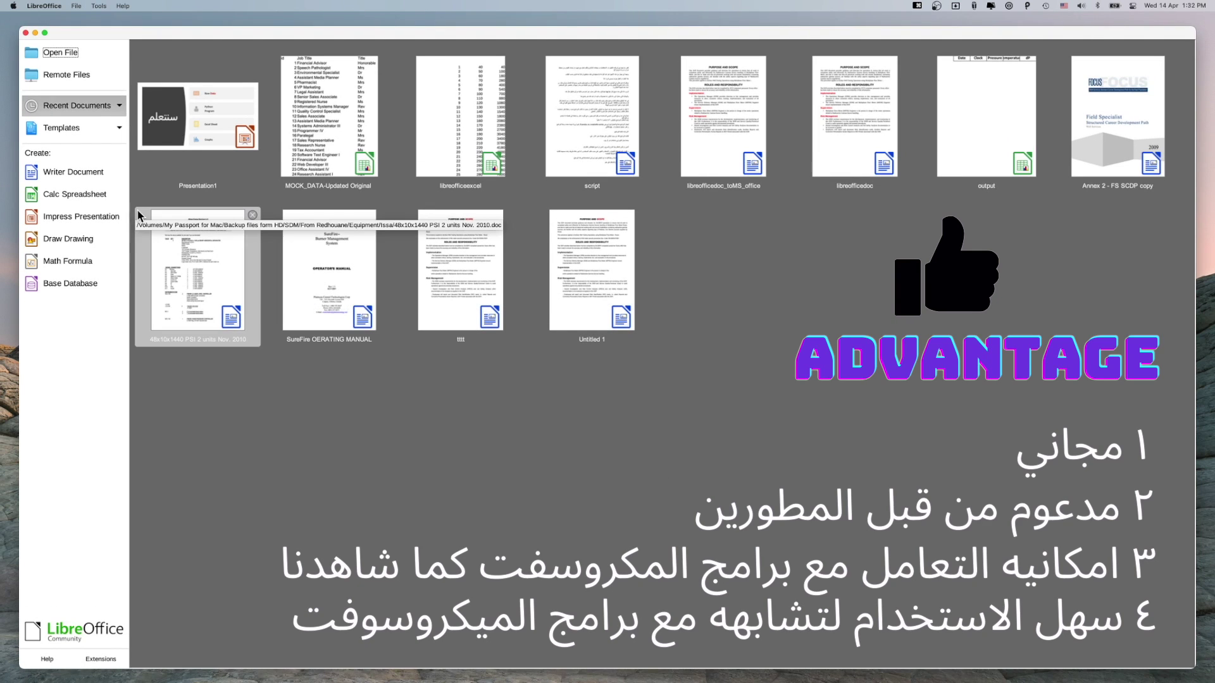